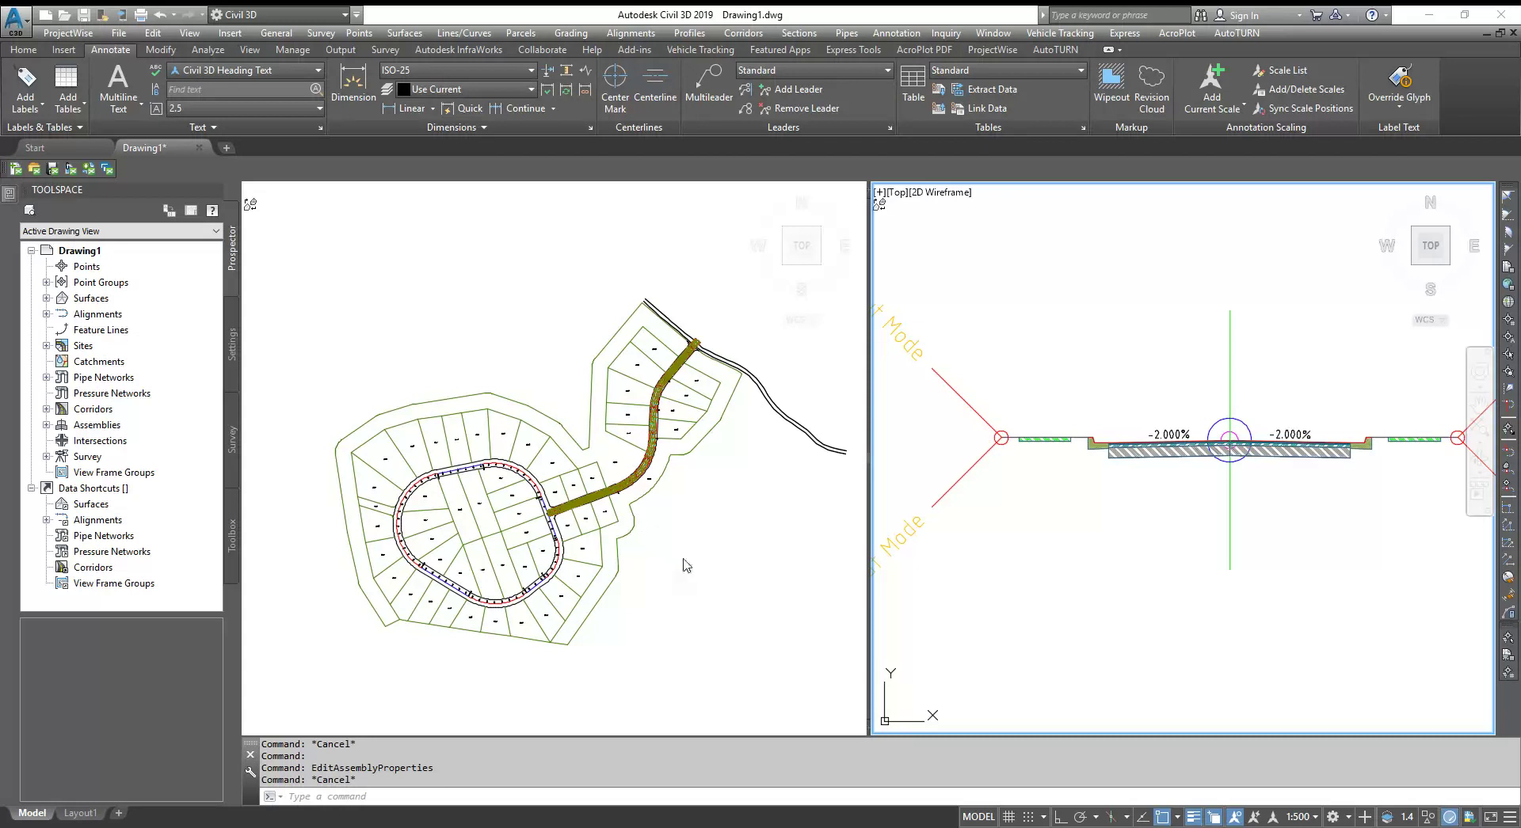
Examine the First Street corridor in plan from the upper junction to the loop road, along with its road assembly cross-section.
left_click(685, 559)
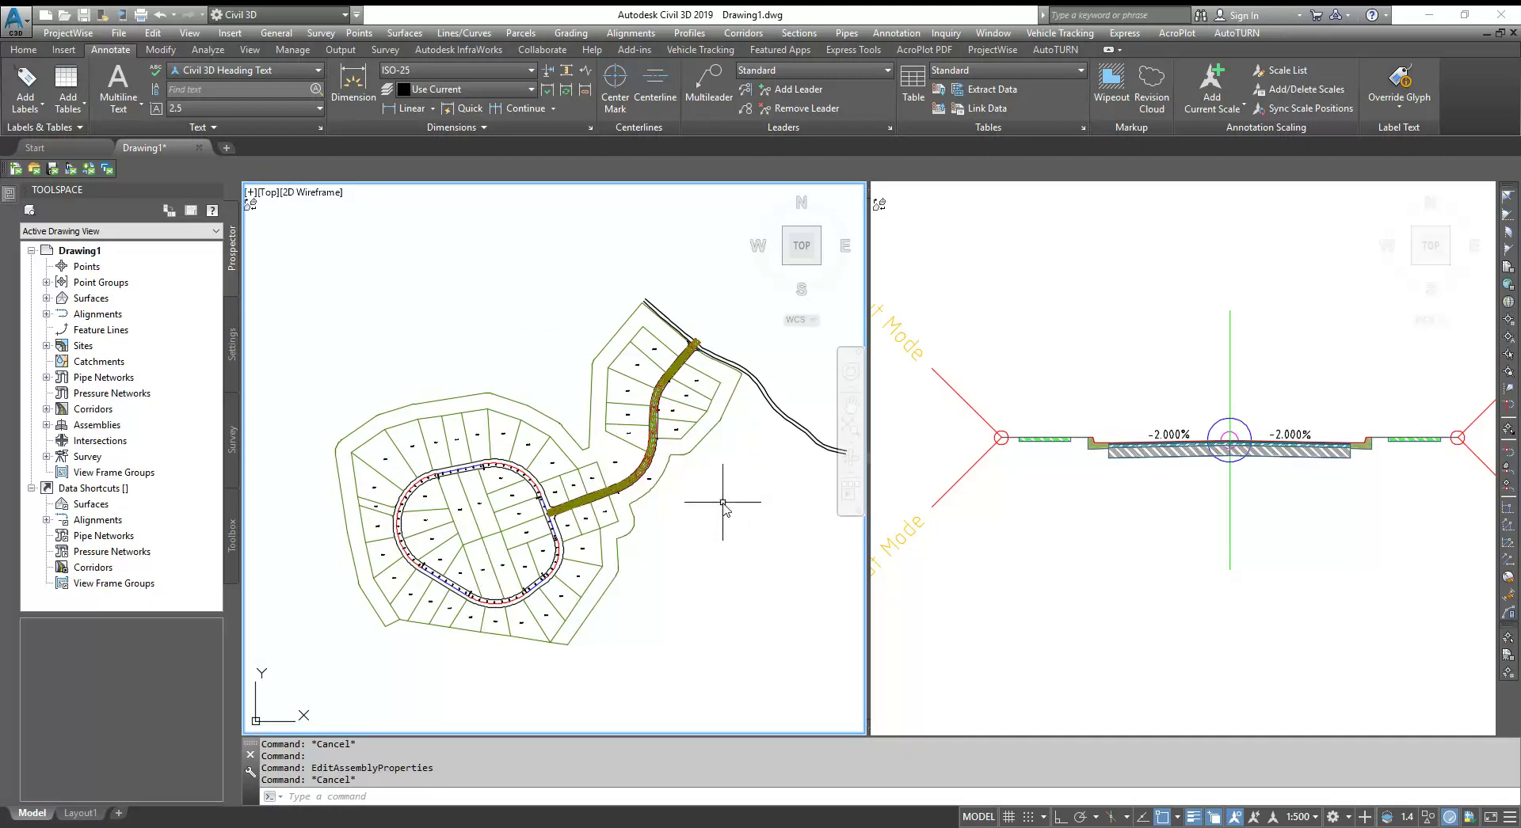
scroll(673, 388, "up", 8)
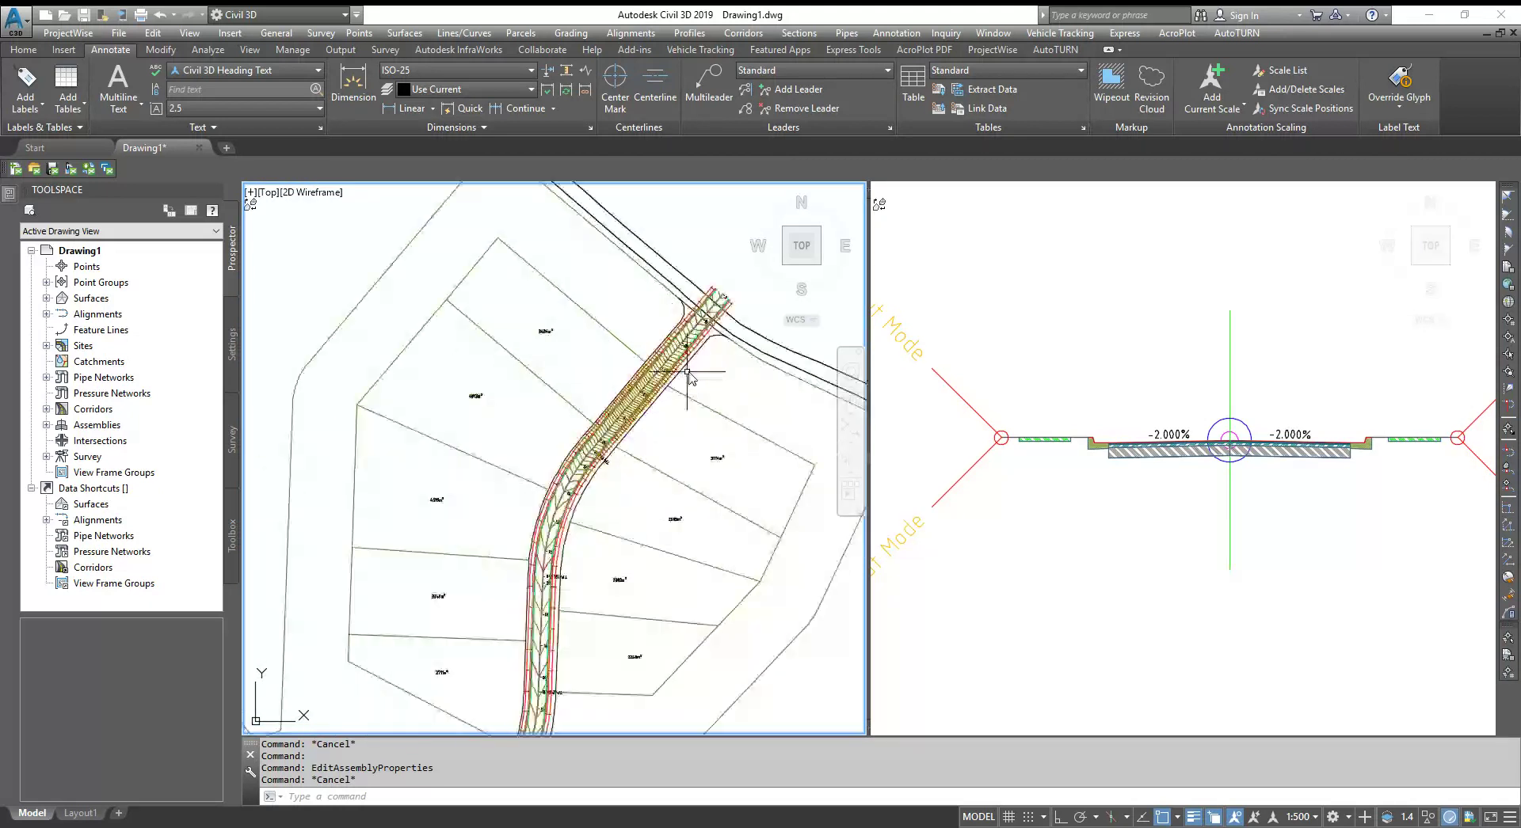
scroll(618, 342, "up", 5)
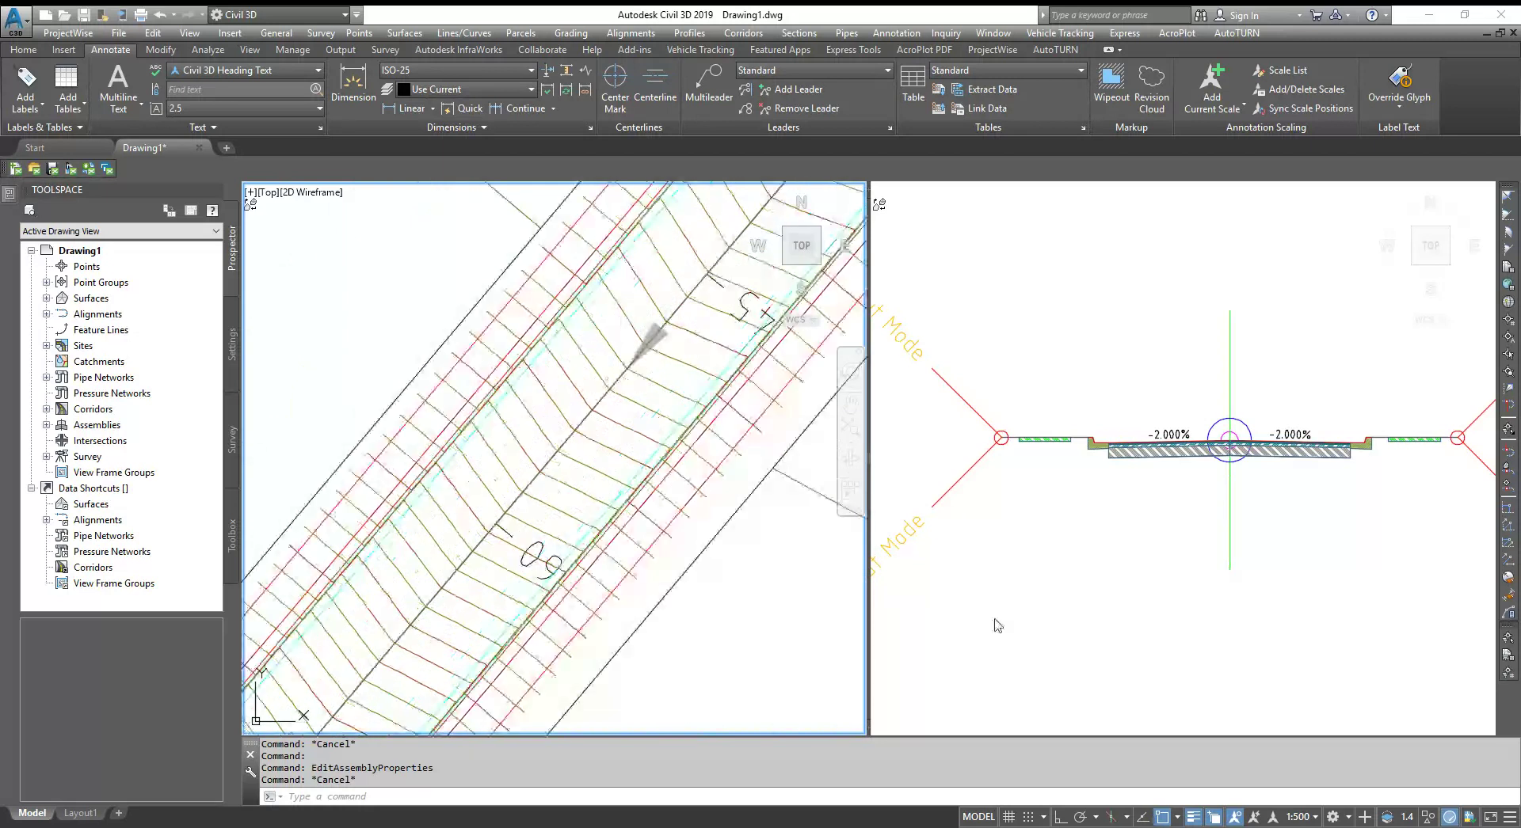
left_click(1263, 552)
scroll(1297, 451, "up", 2)
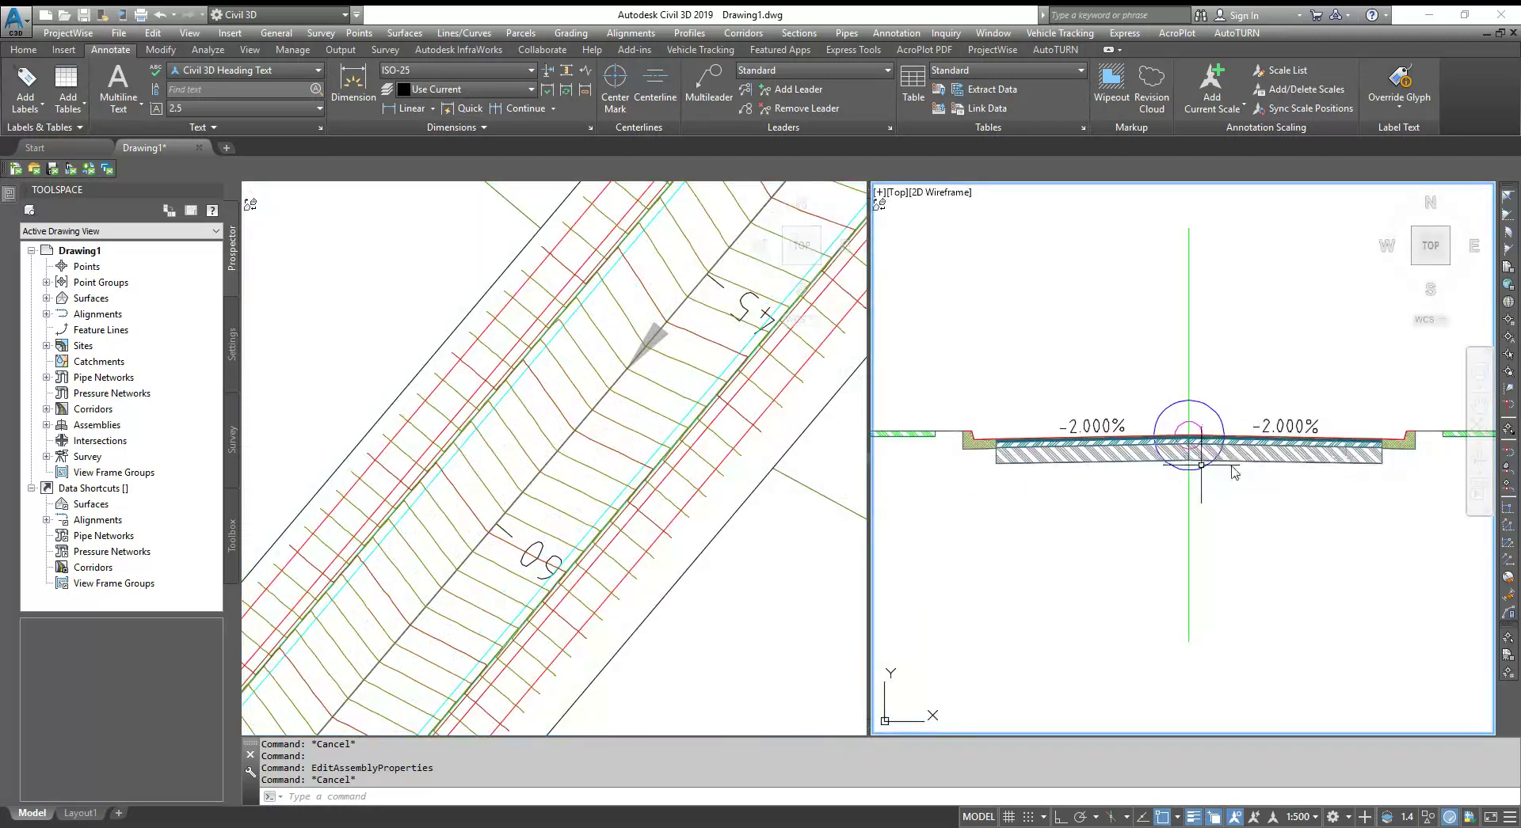
left_click(598, 599)
scroll(607, 339, "down", 6)
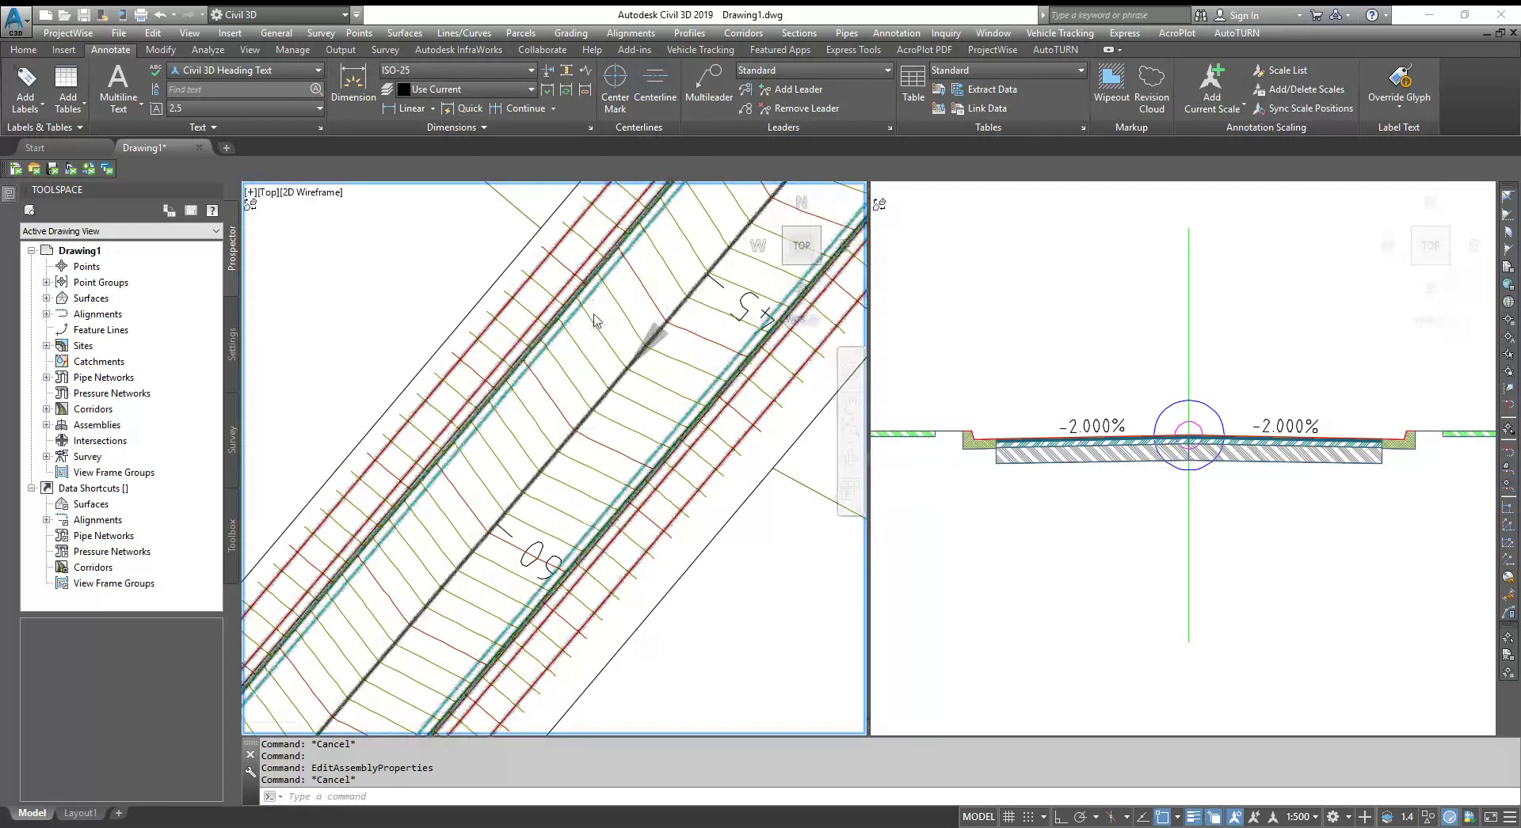
scroll(606, 339, "down", 3)
scroll(407, 546, "up", 4)
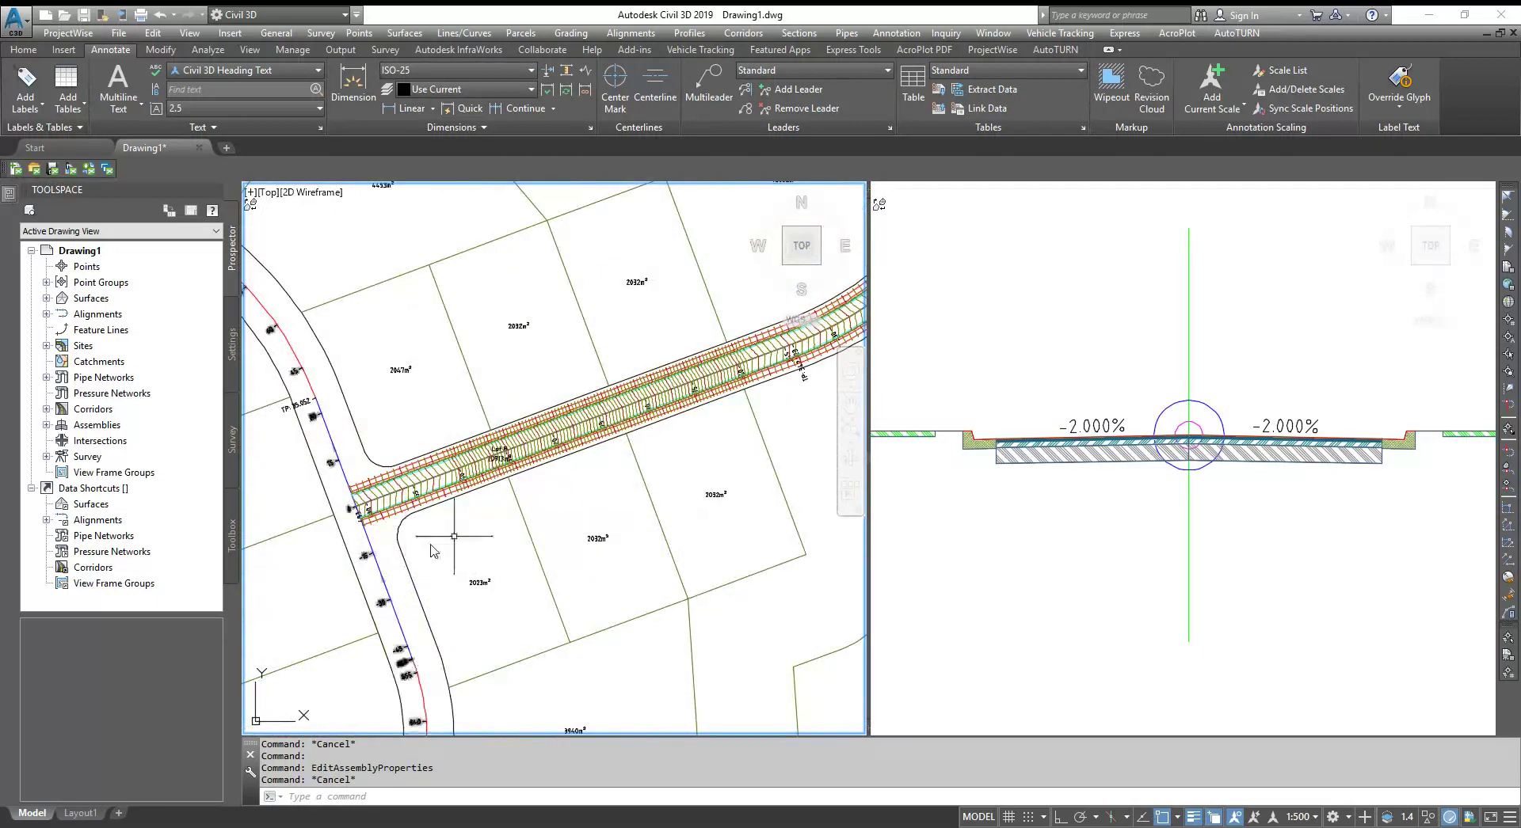
scroll(513, 476, "up", 2)
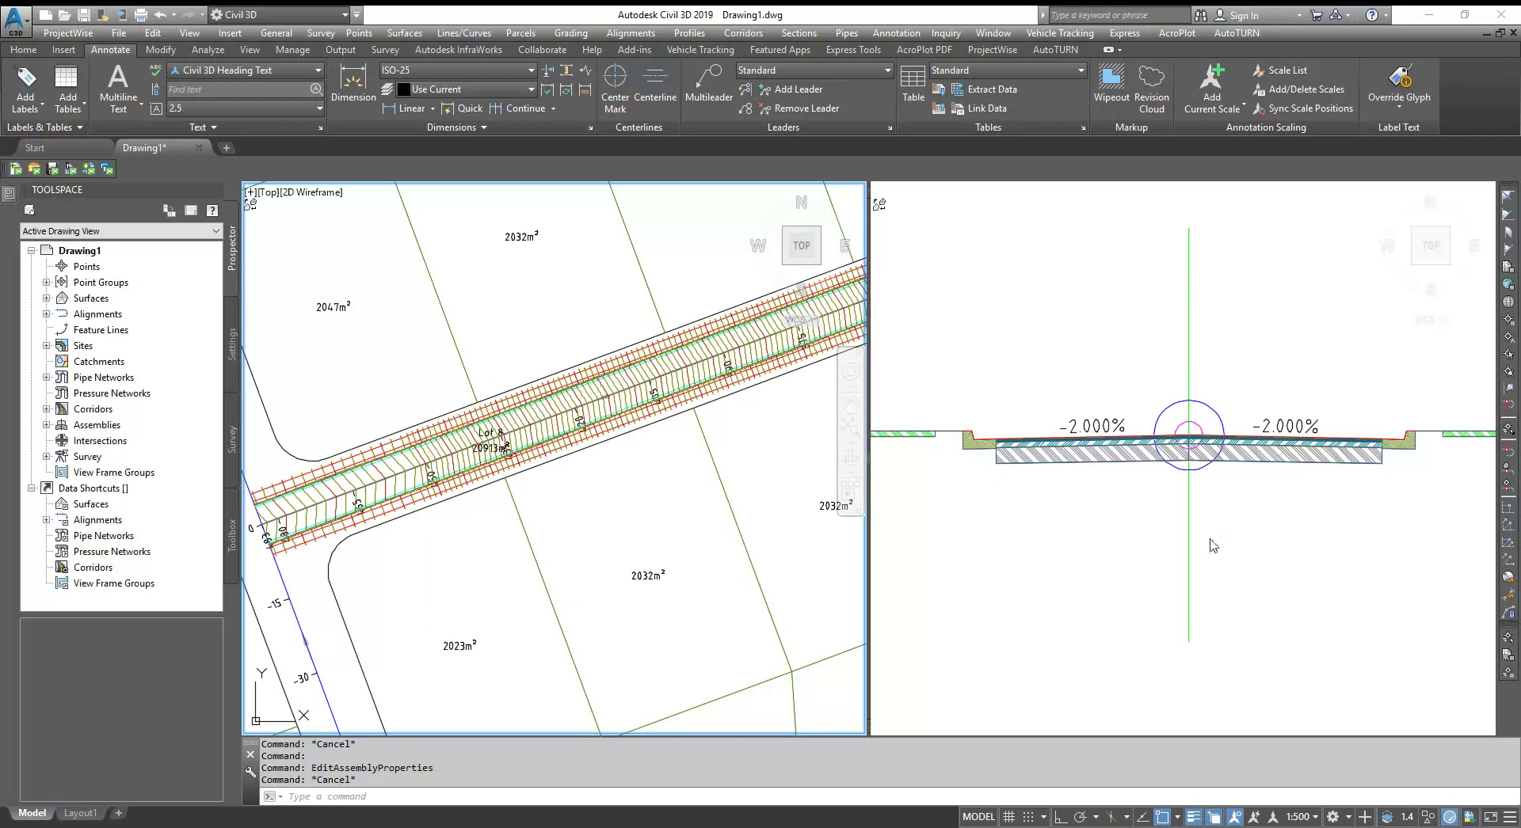
Open the superelevation curve manager for the First Street alignment.
mouse_move(600, 503)
left_click(441, 456)
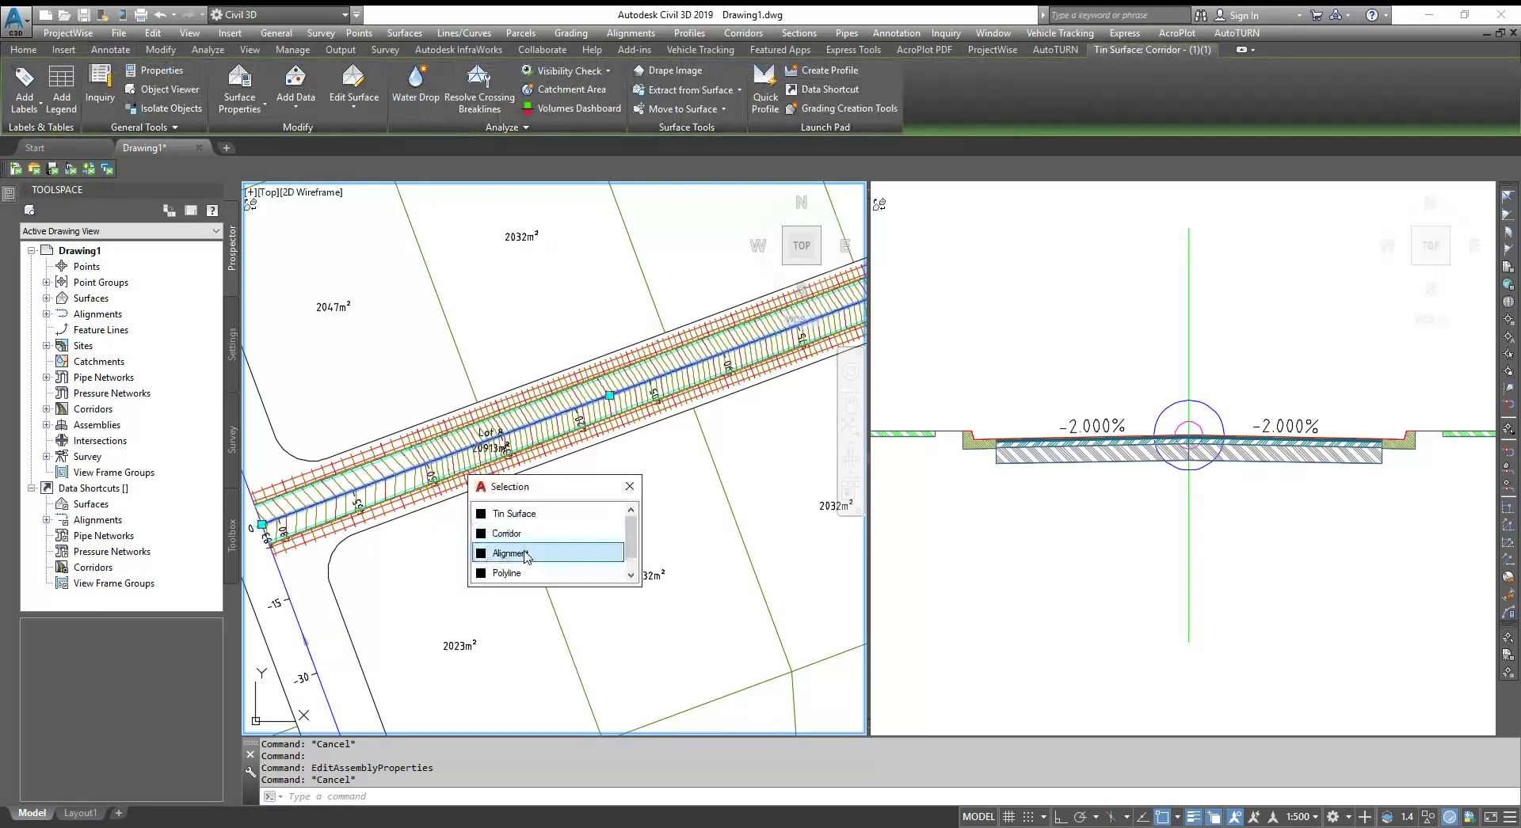
left_click(529, 553)
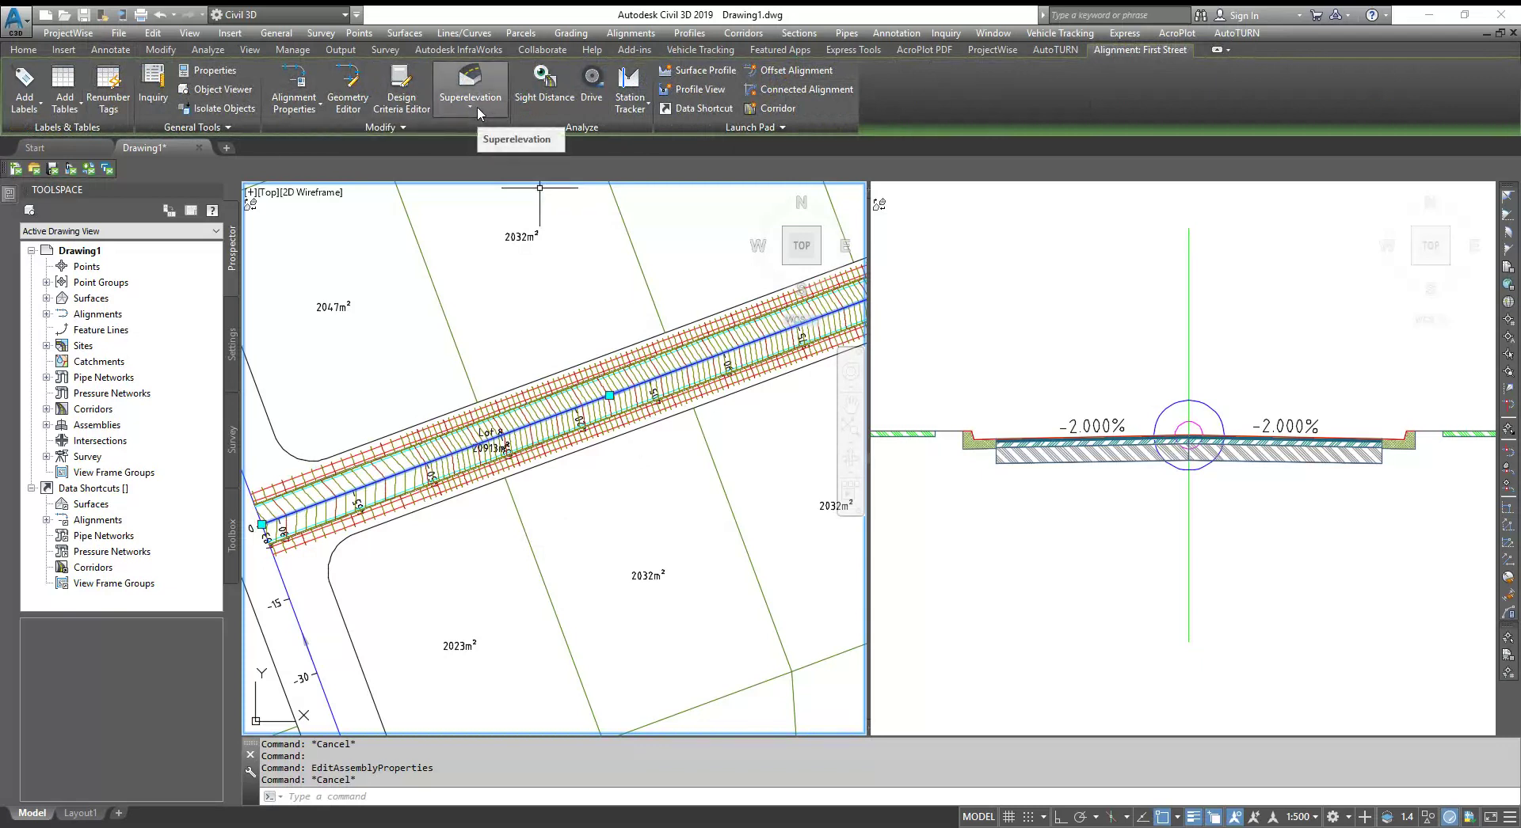
left_click(476, 112)
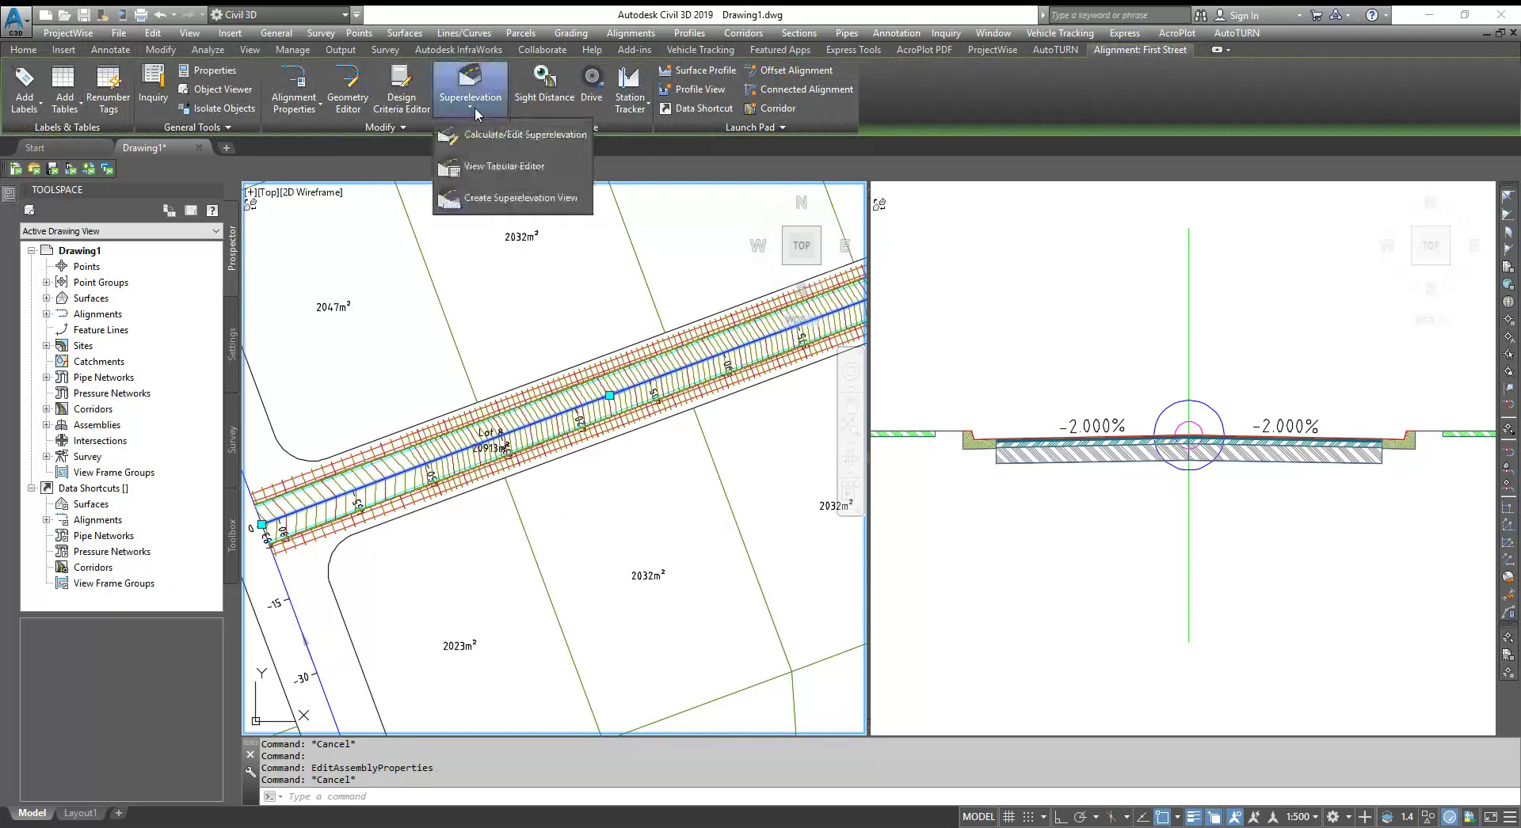
left_click(518, 136)
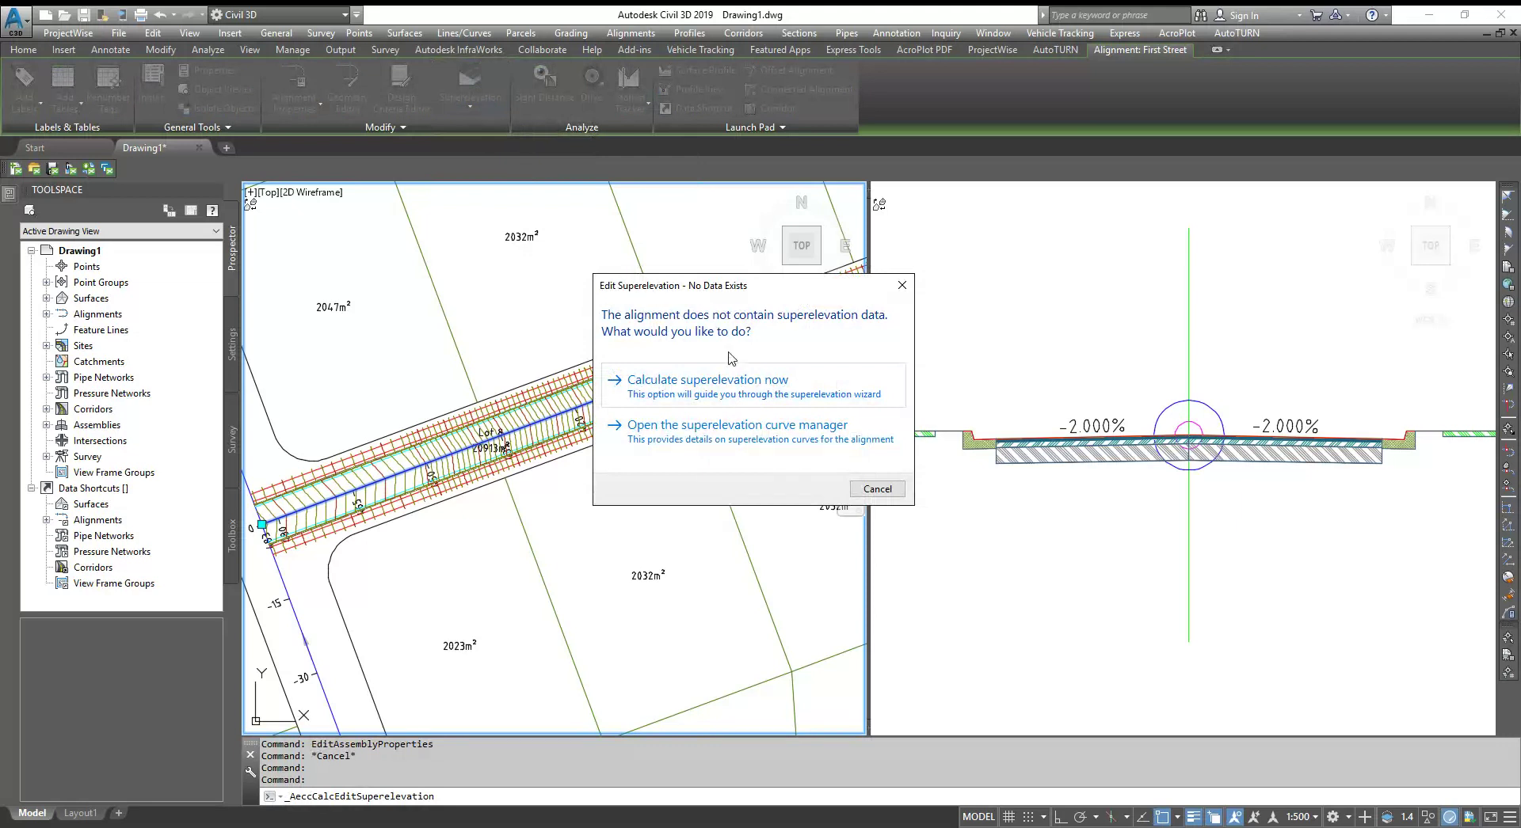
left_click(754, 438)
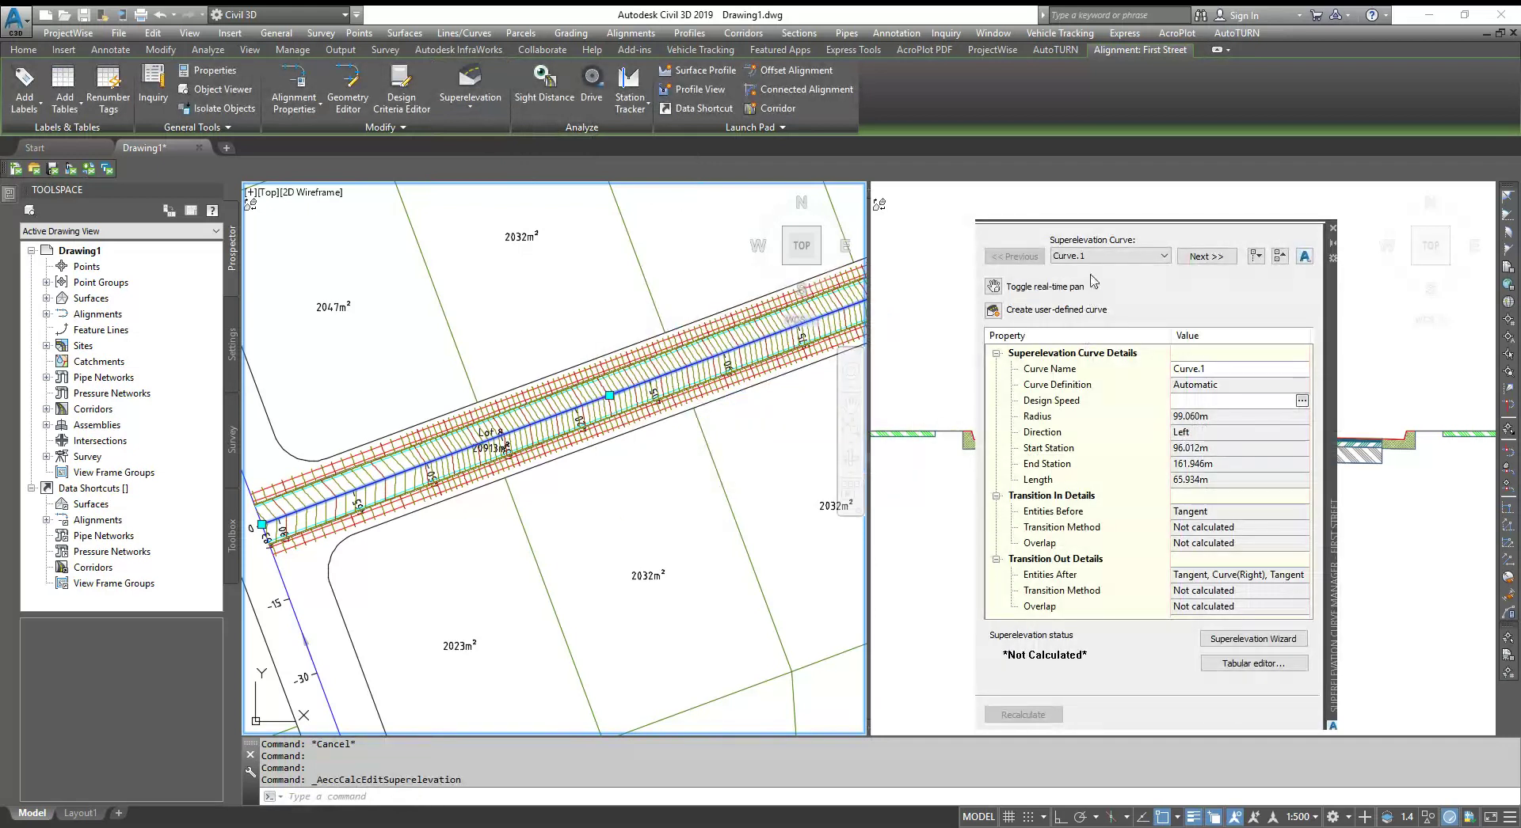
Create a user-defined superelevation curve from the straight First Street alignment segment that meets the loop road.
scroll(419, 519, "down", 5)
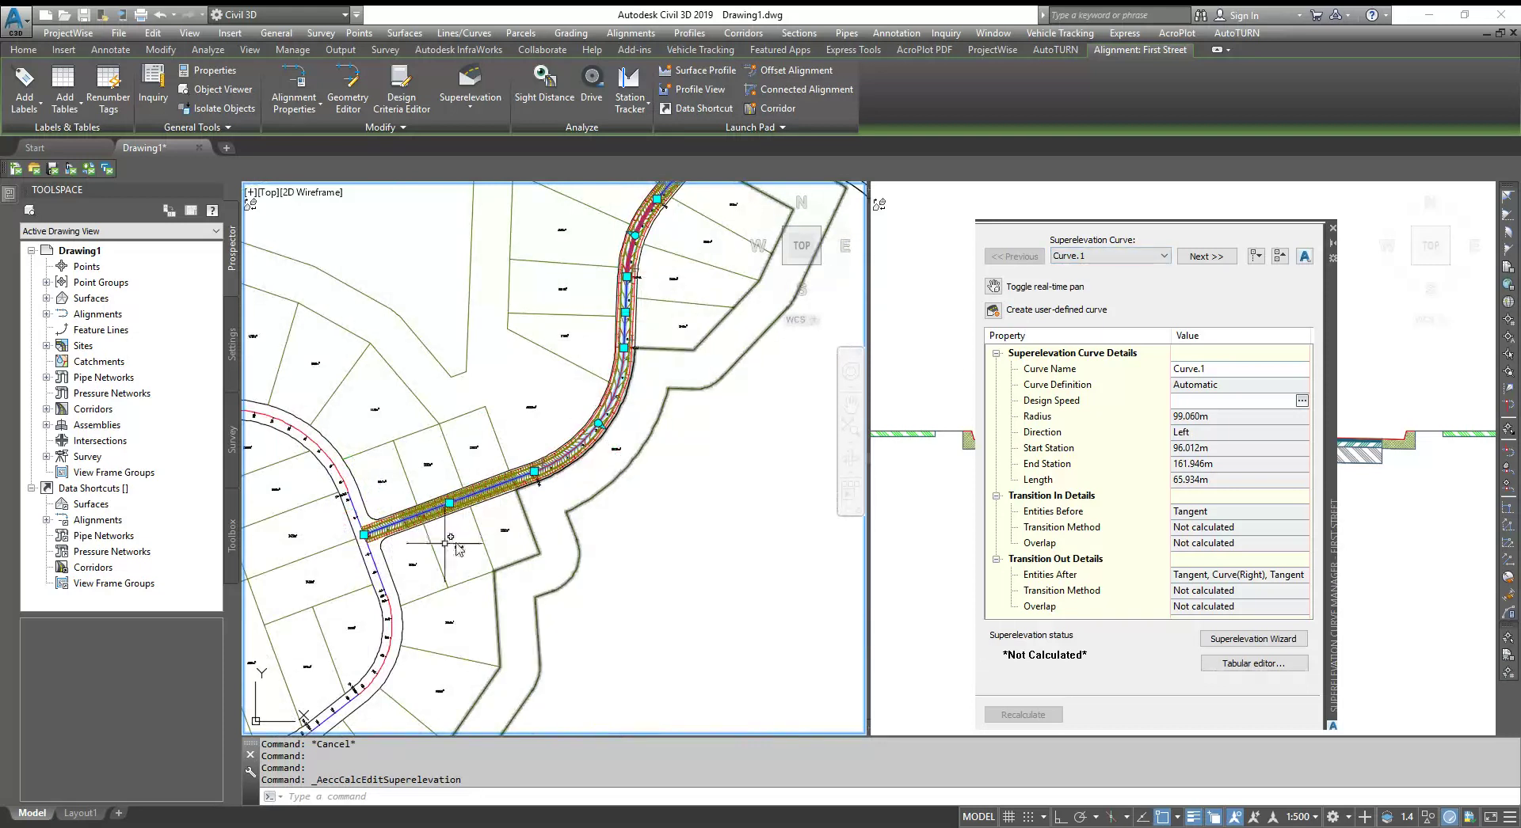
scroll(412, 543, "up", 5)
scroll(595, 438, "down", 2)
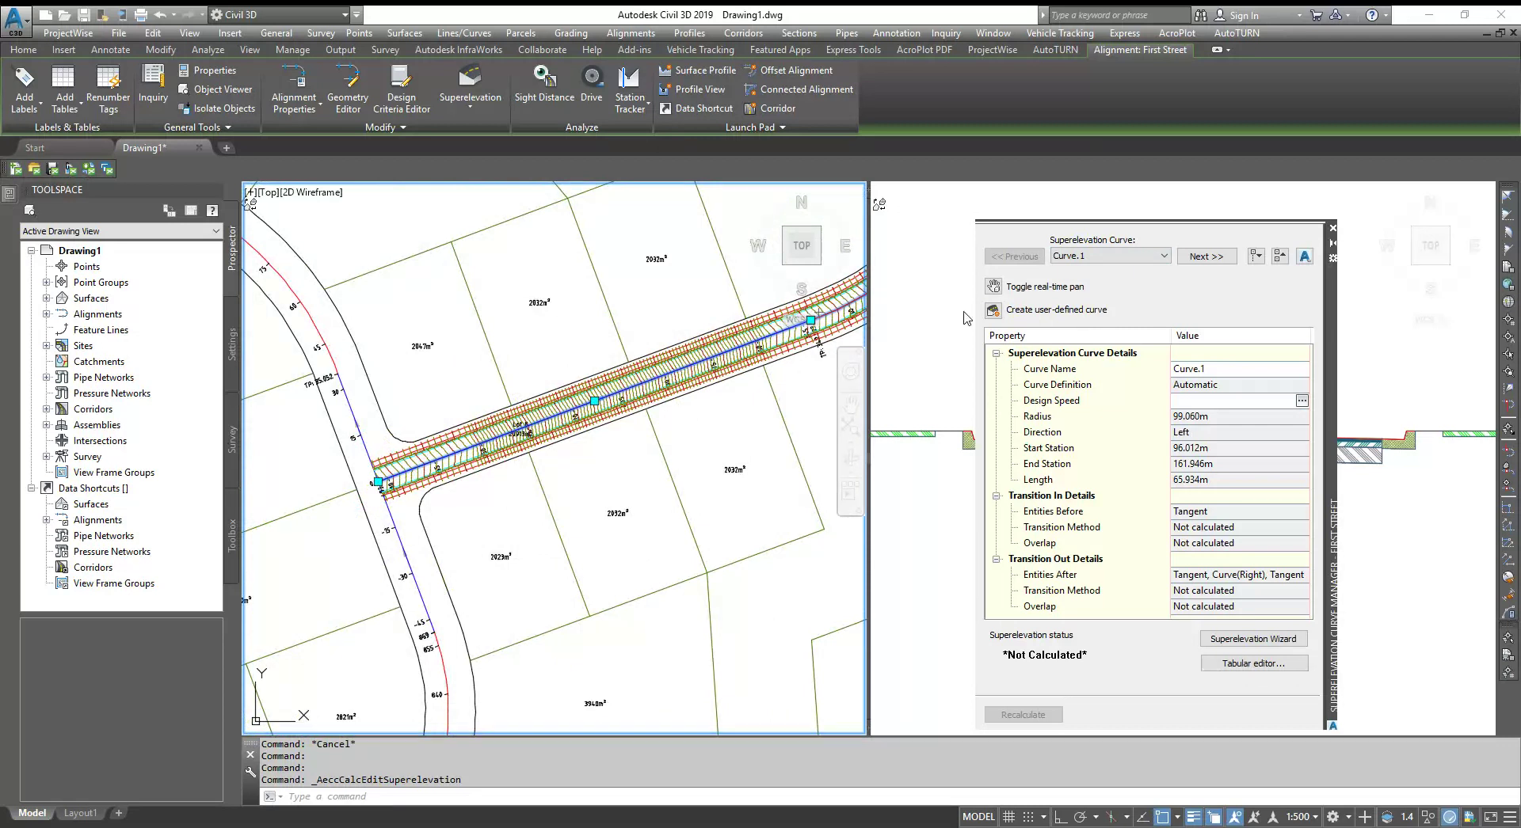
left_click(993, 311)
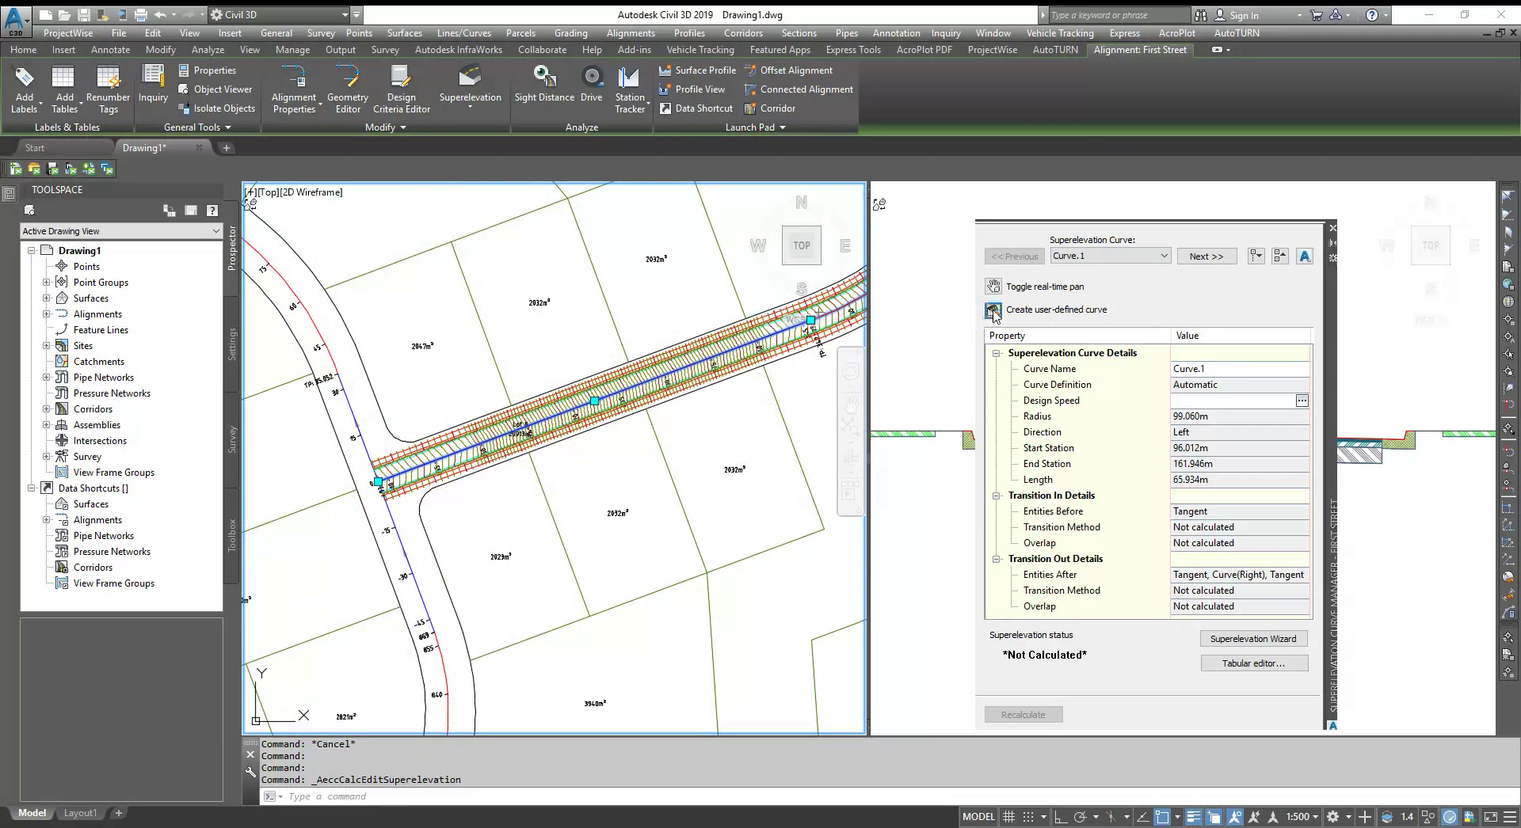
scroll(646, 392, "up", 5)
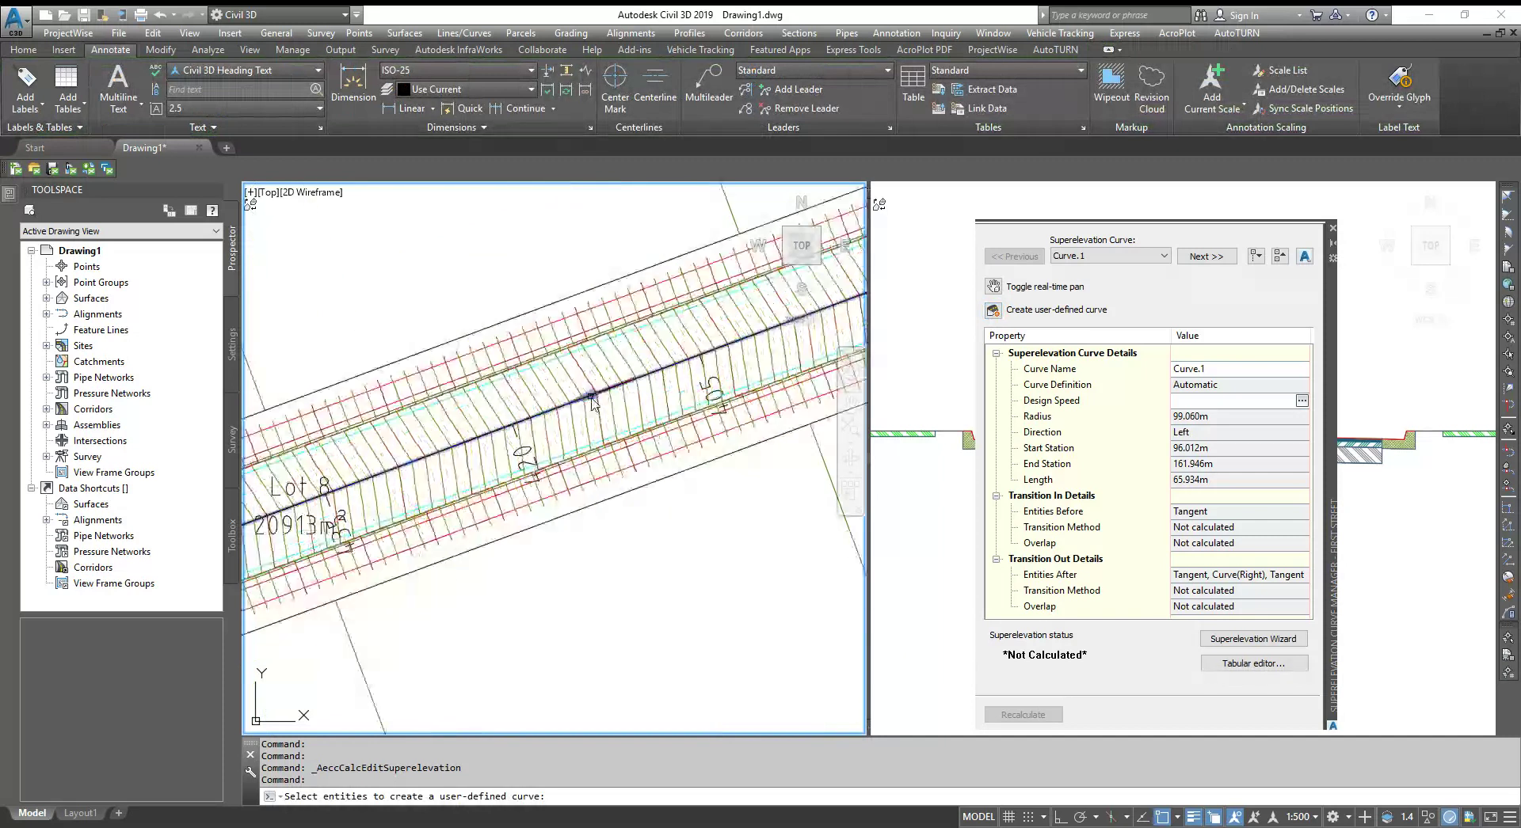
left_click(627, 388)
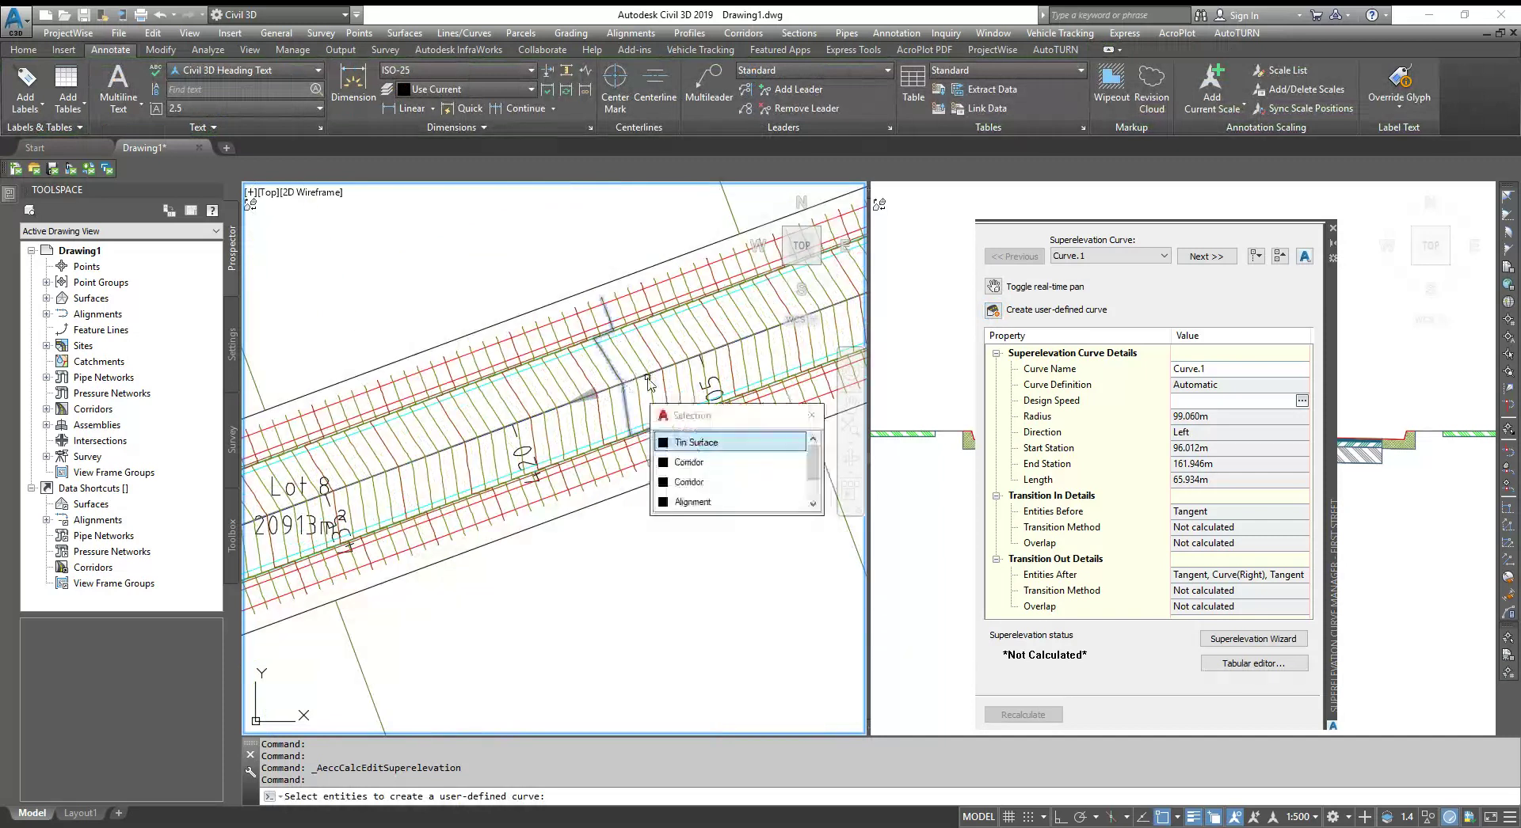
left_click(645, 377)
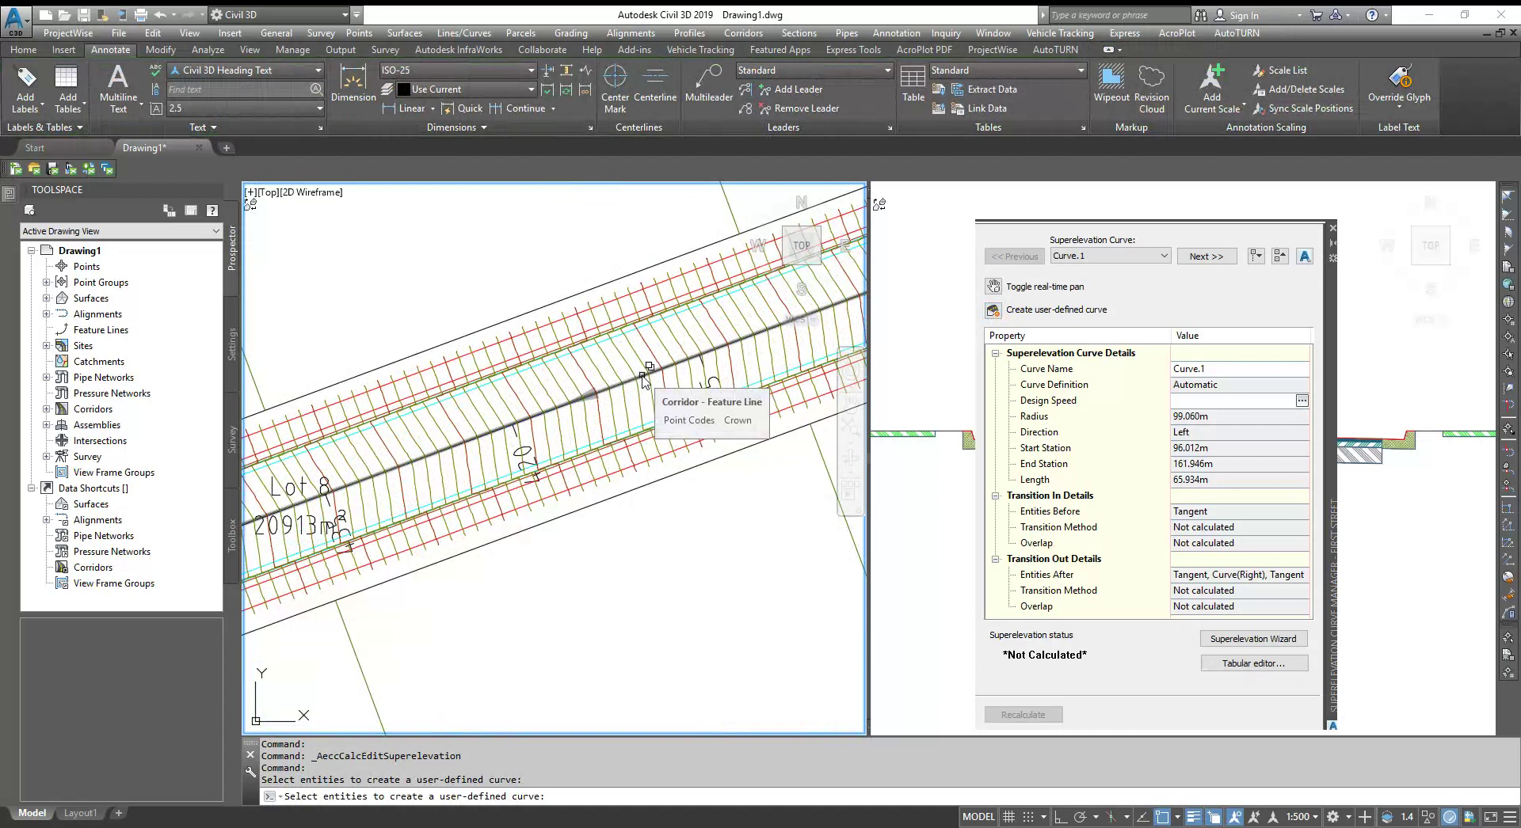
left_click(643, 377)
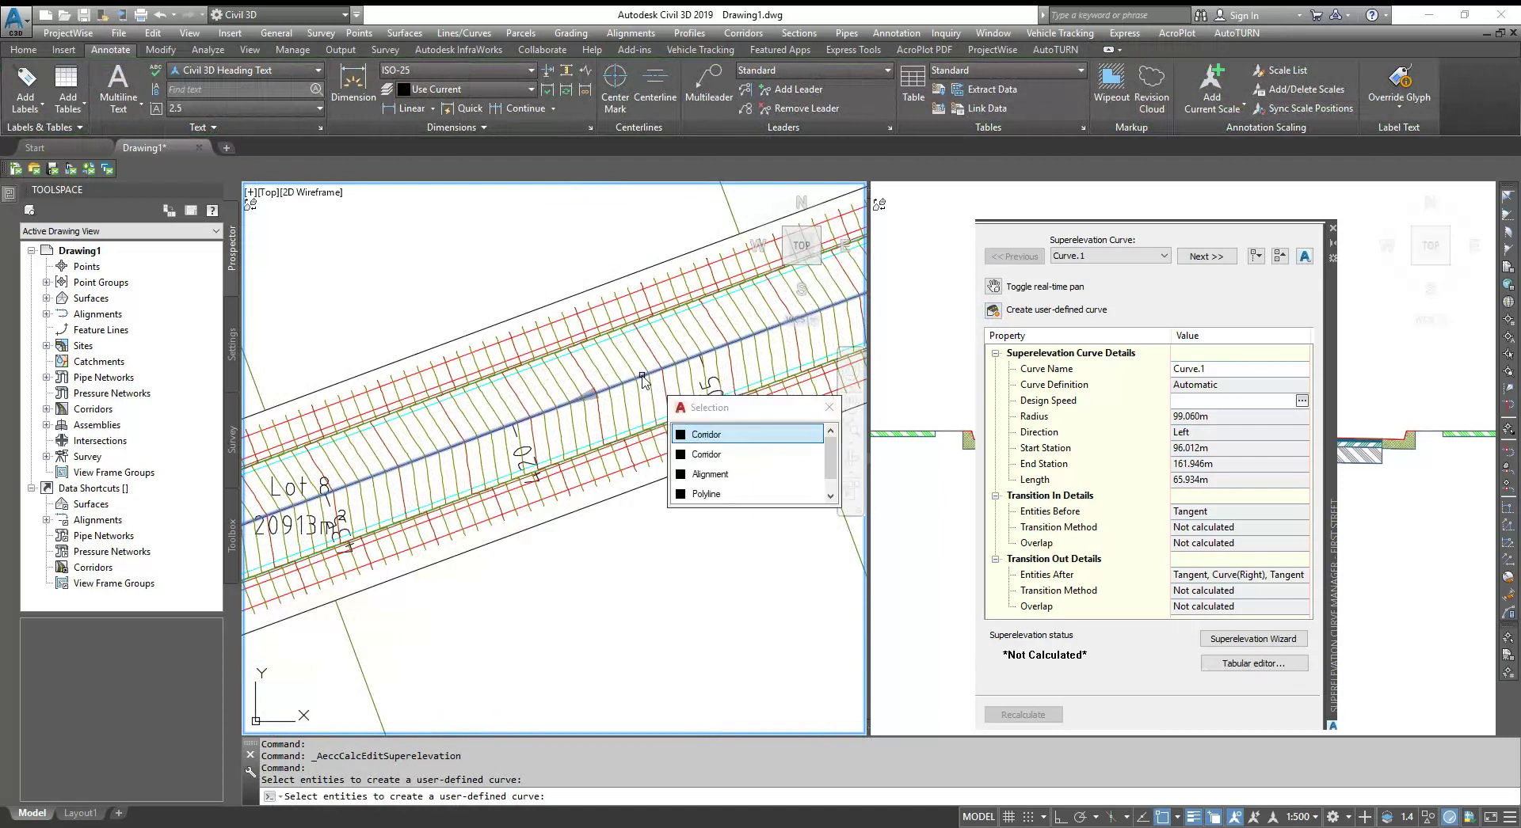
left_click(711, 475)
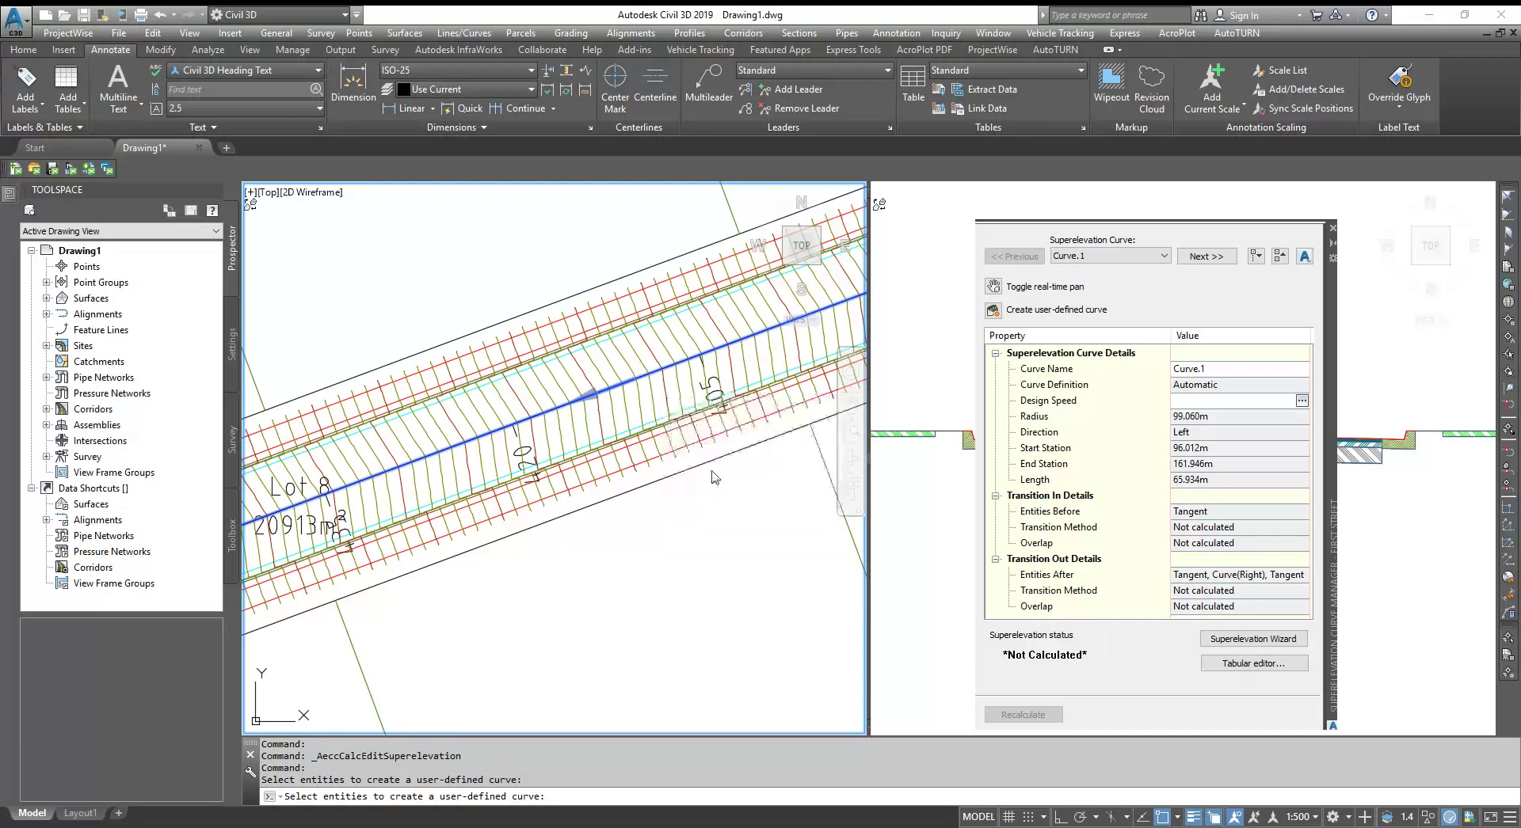
key("Return")
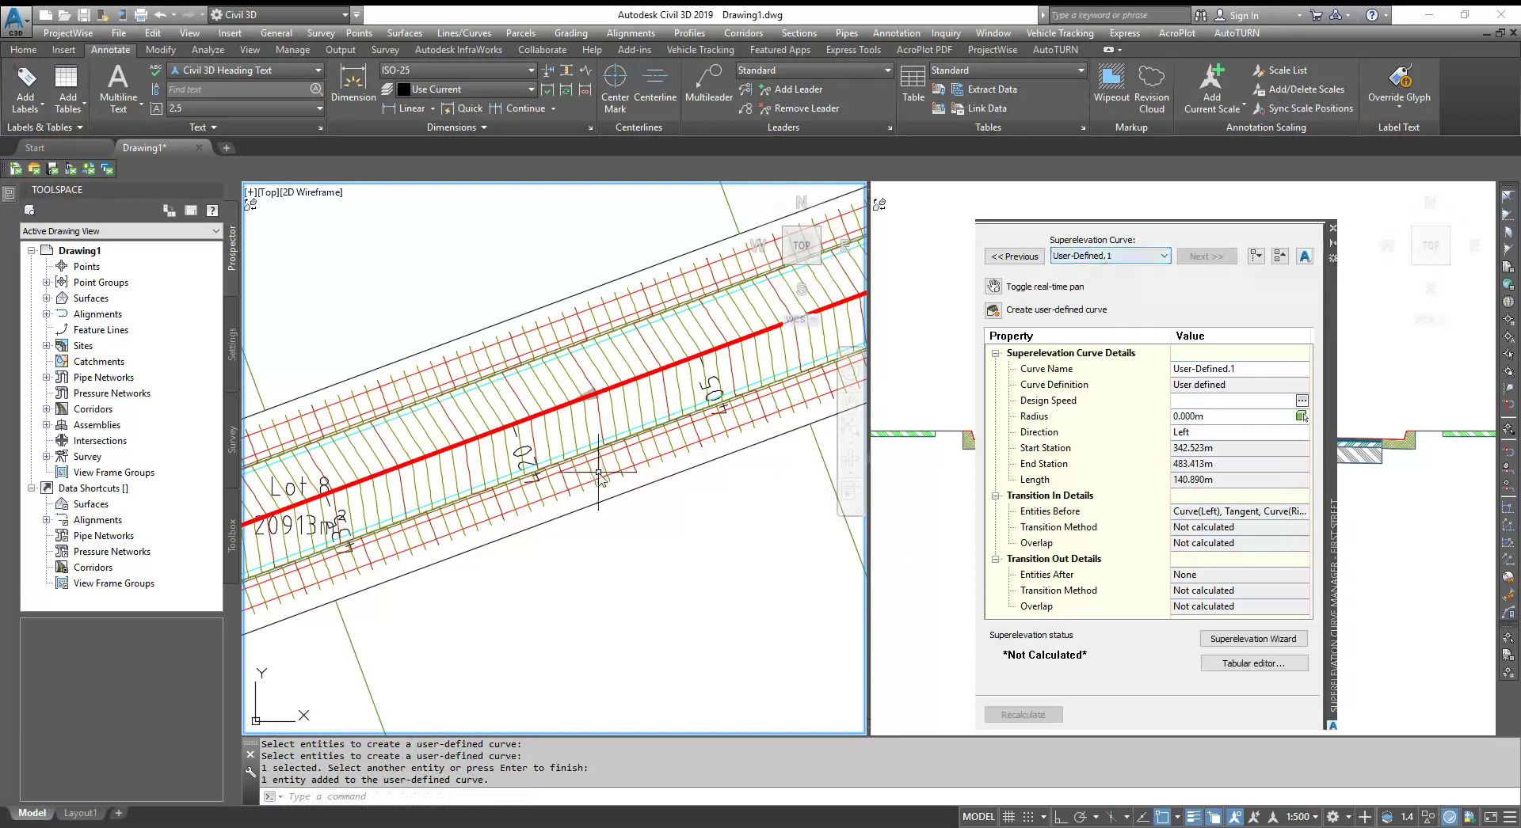
Open the superelevation tabular editor from the curve manager with the new user-defined curve current.
scroll(499, 348, "down", 2)
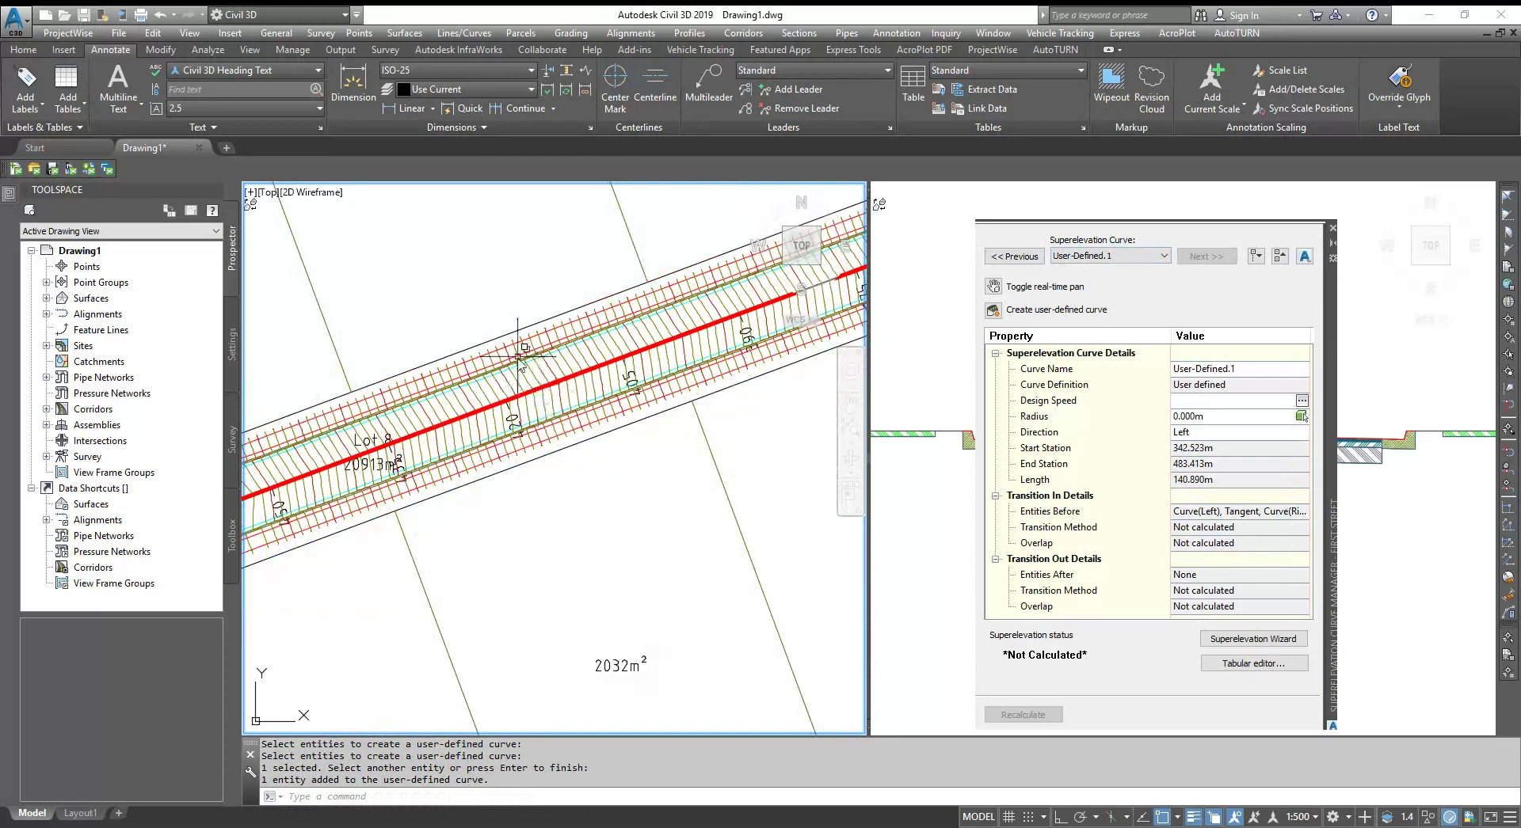
scroll(506, 339, "down", 2)
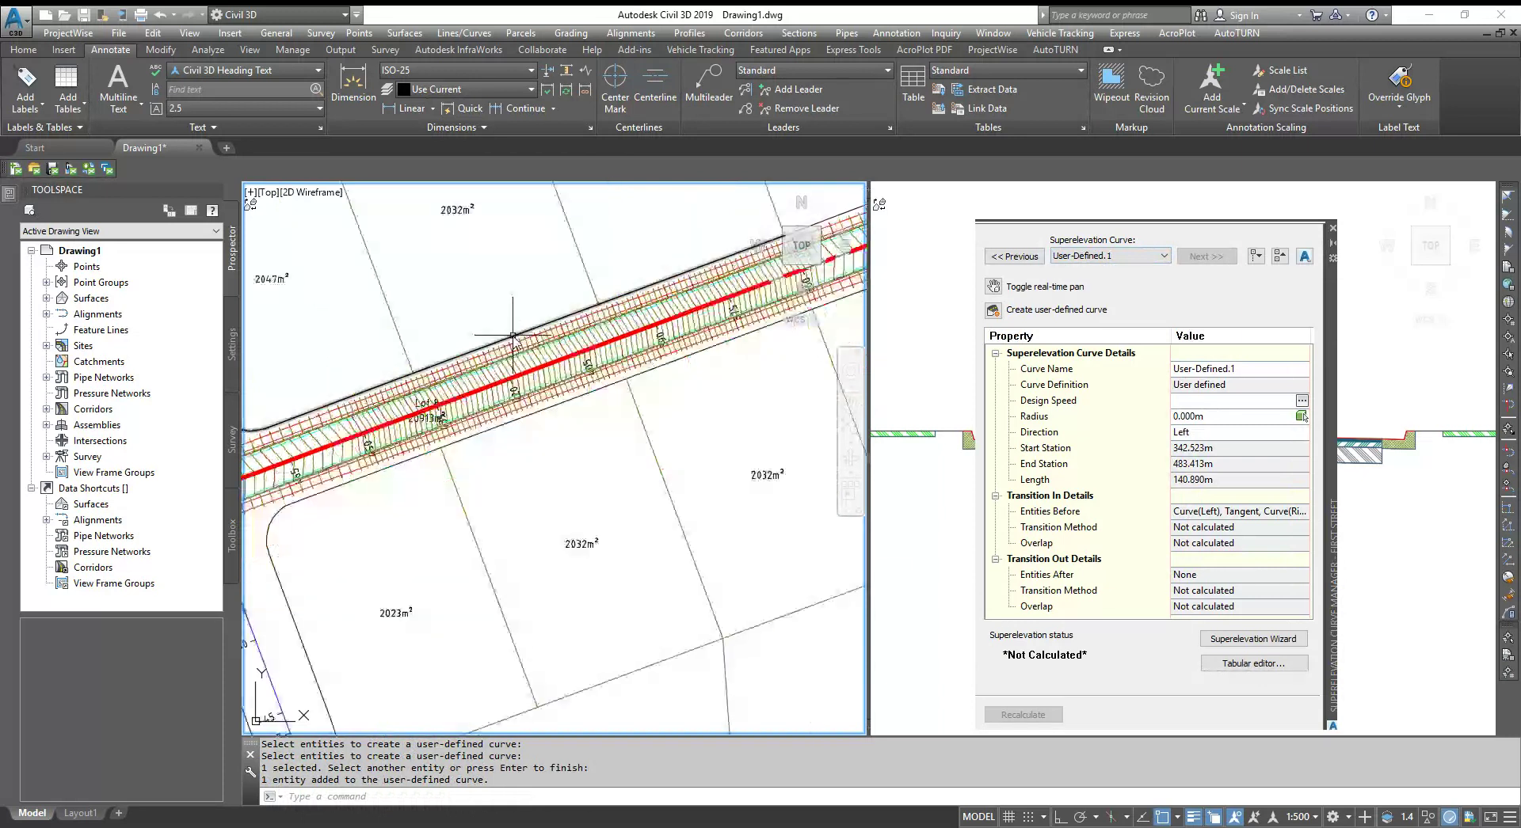
left_click(1259, 664)
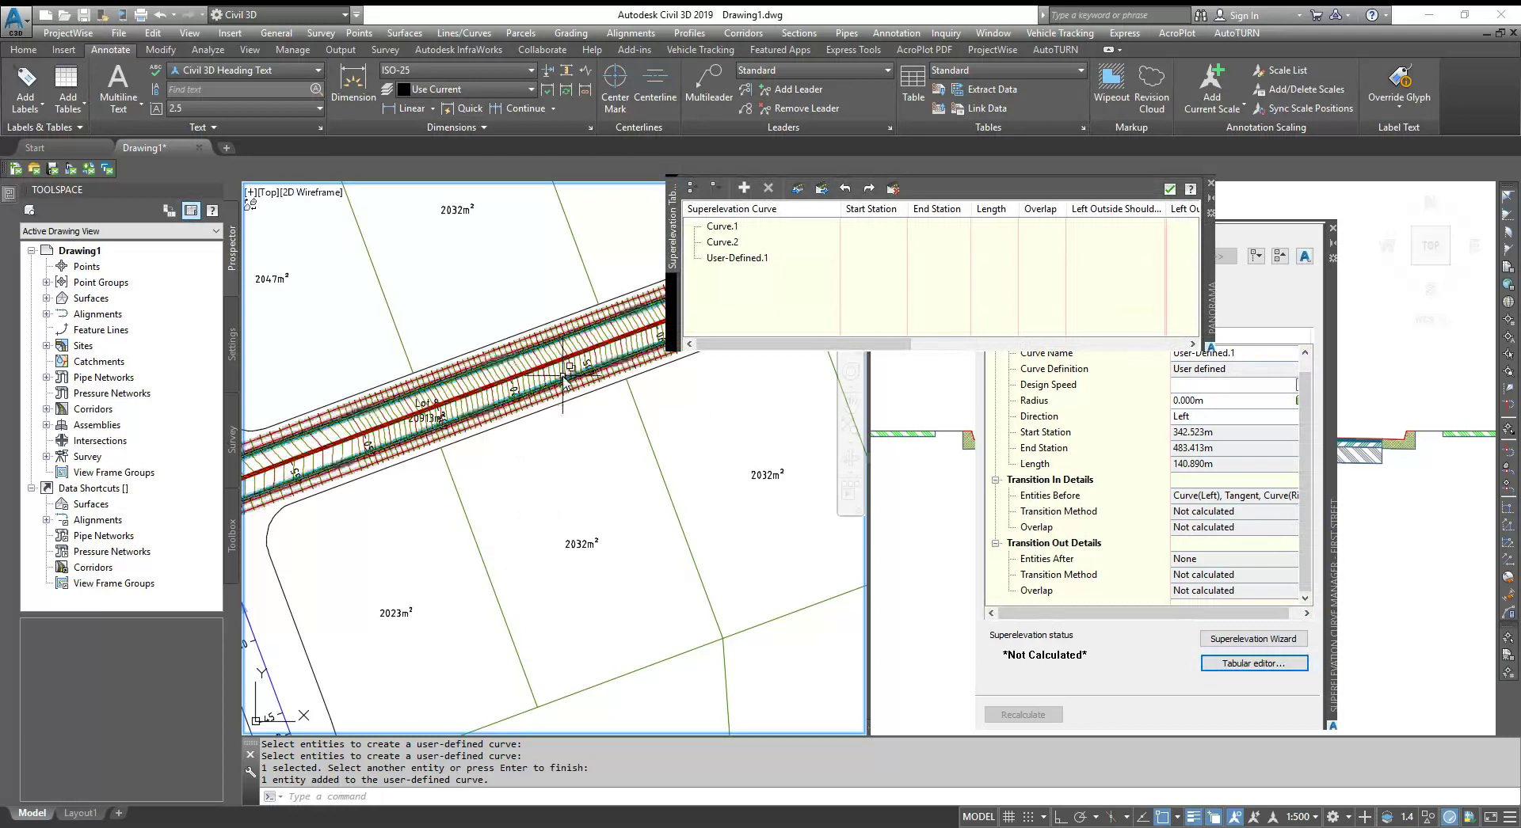
Examine where the highlighted user-defined curve starts and ends along First Street, and its station labels at the loop-road junction.
scroll(606, 532, "down", 3)
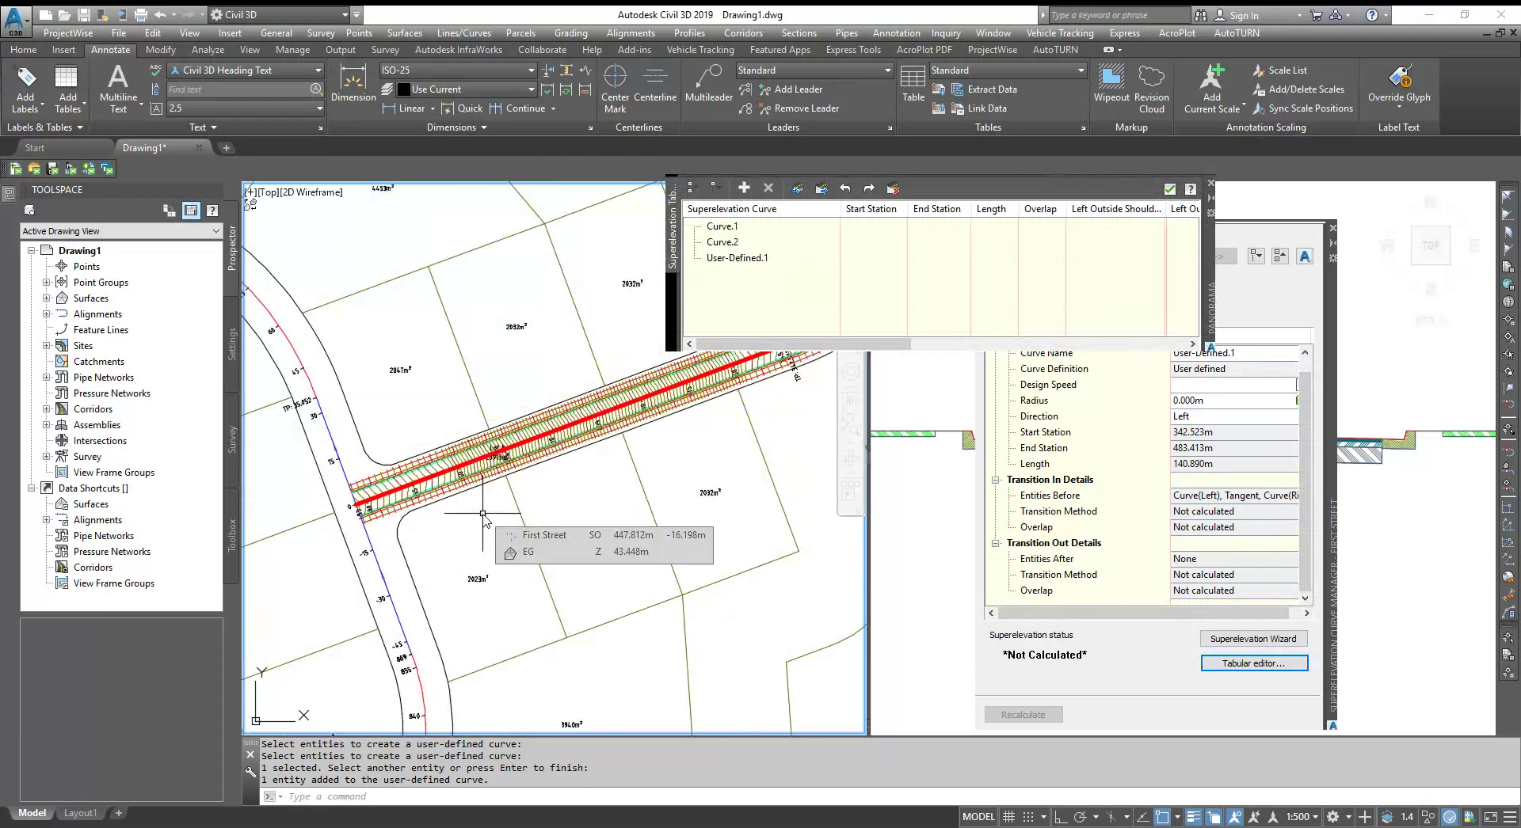
scroll(410, 580, "down", 3)
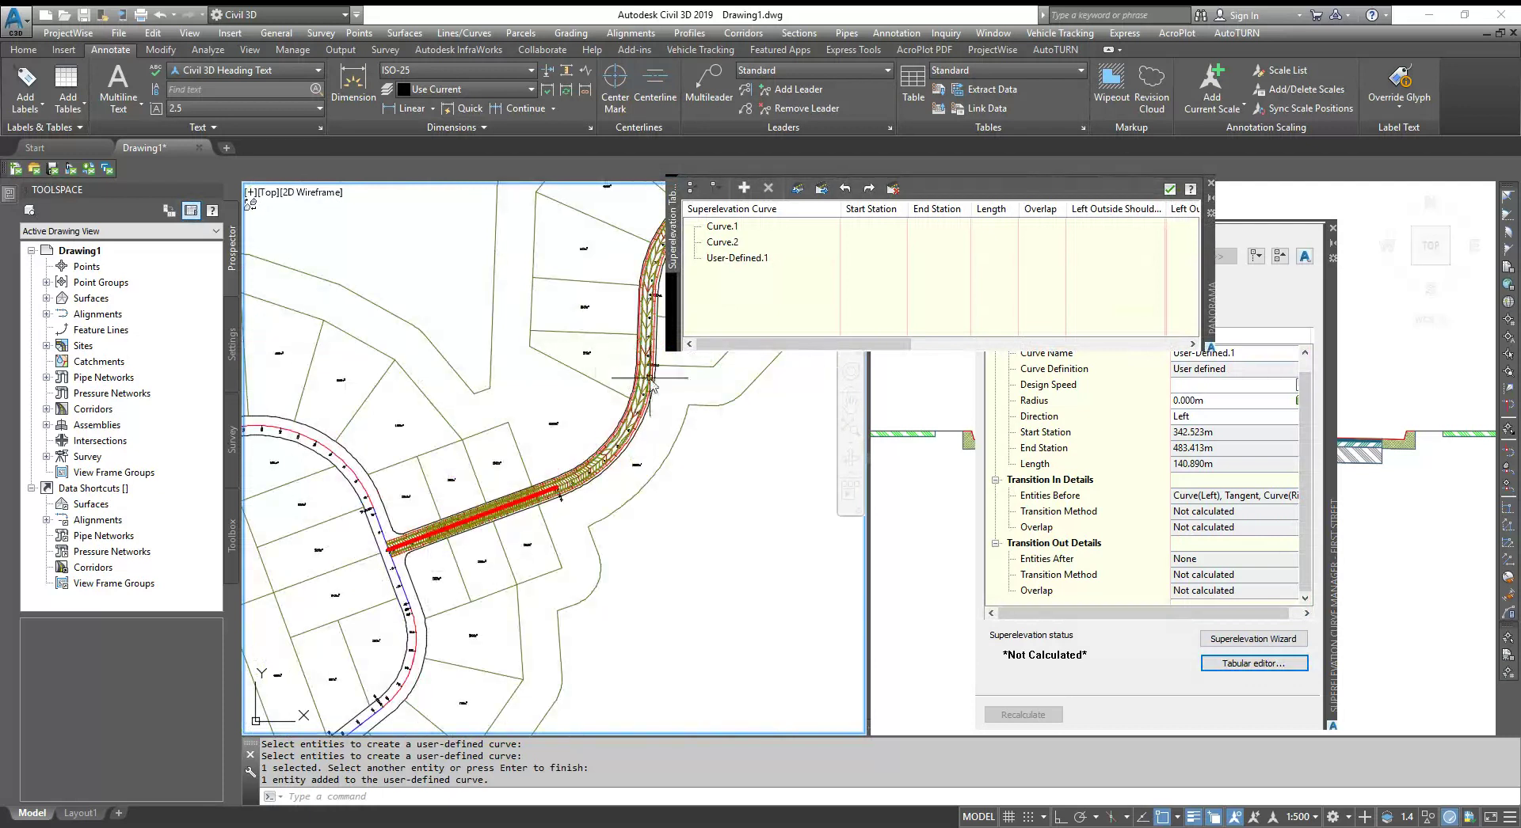
scroll(396, 554, "up", 4)
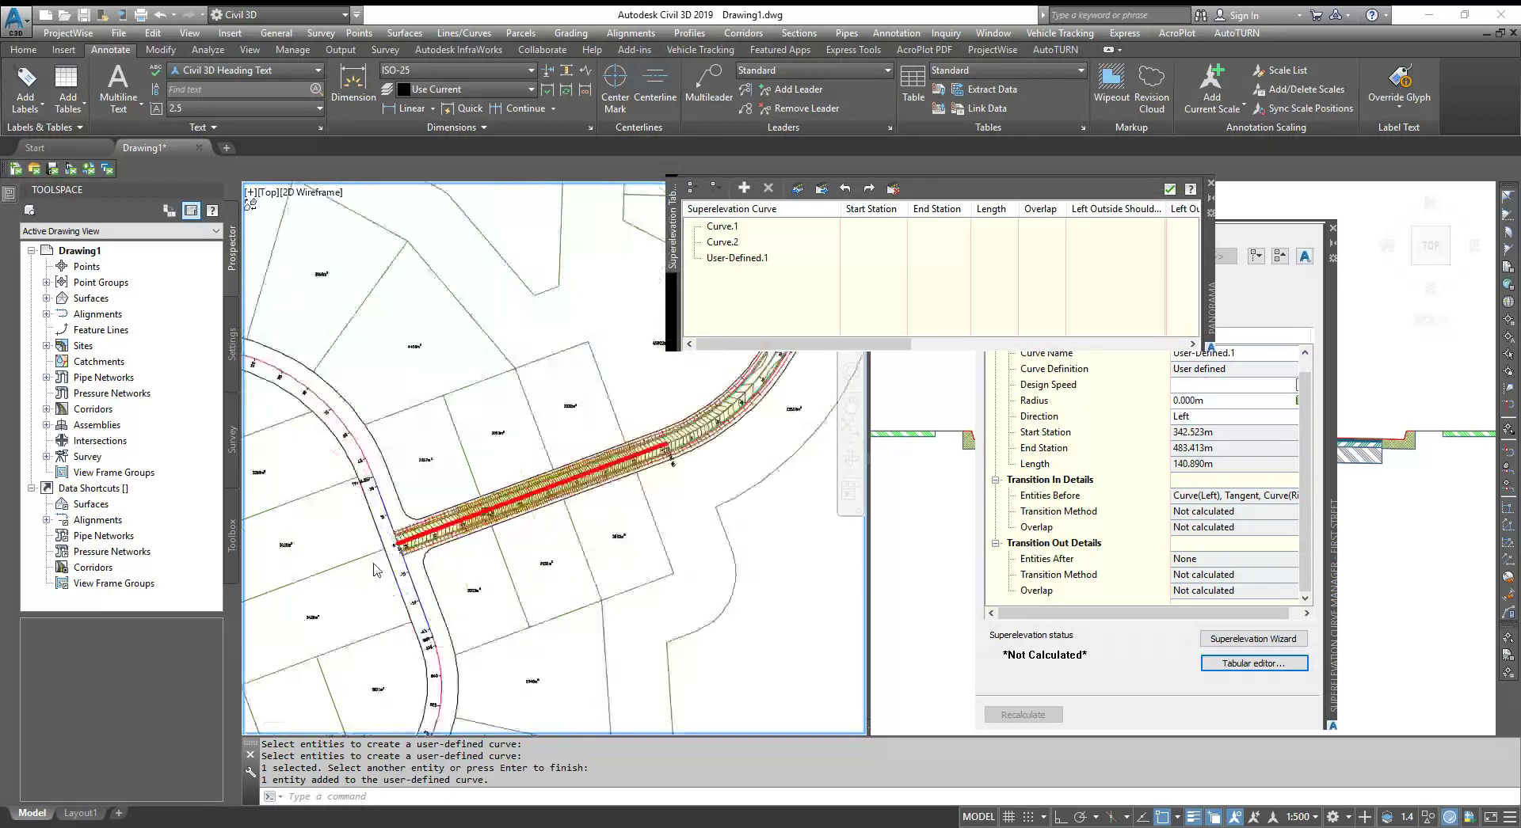
scroll(677, 479, "down", 3)
scroll(744, 453, "up", 3)
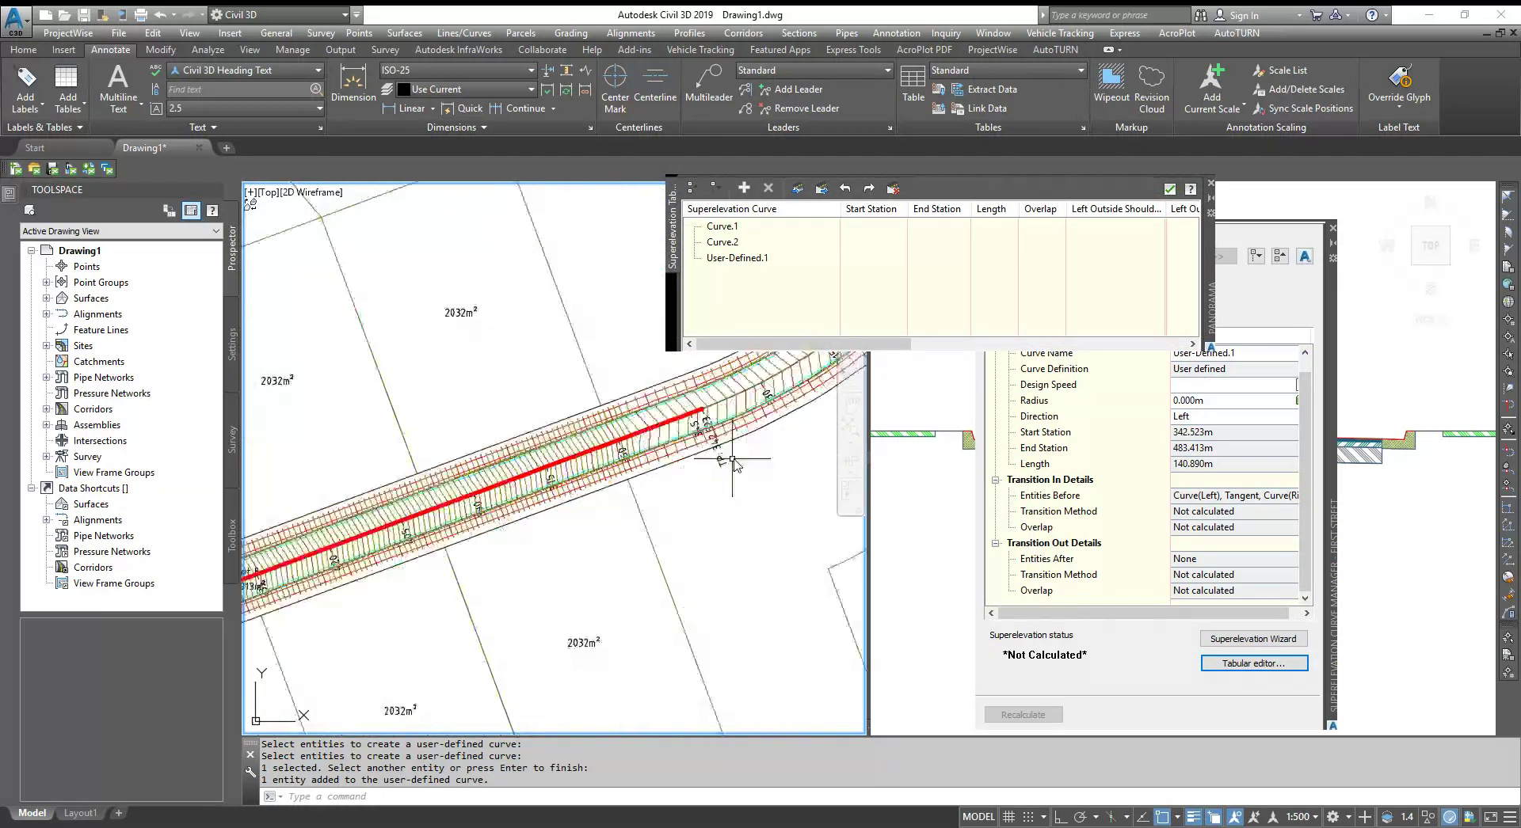
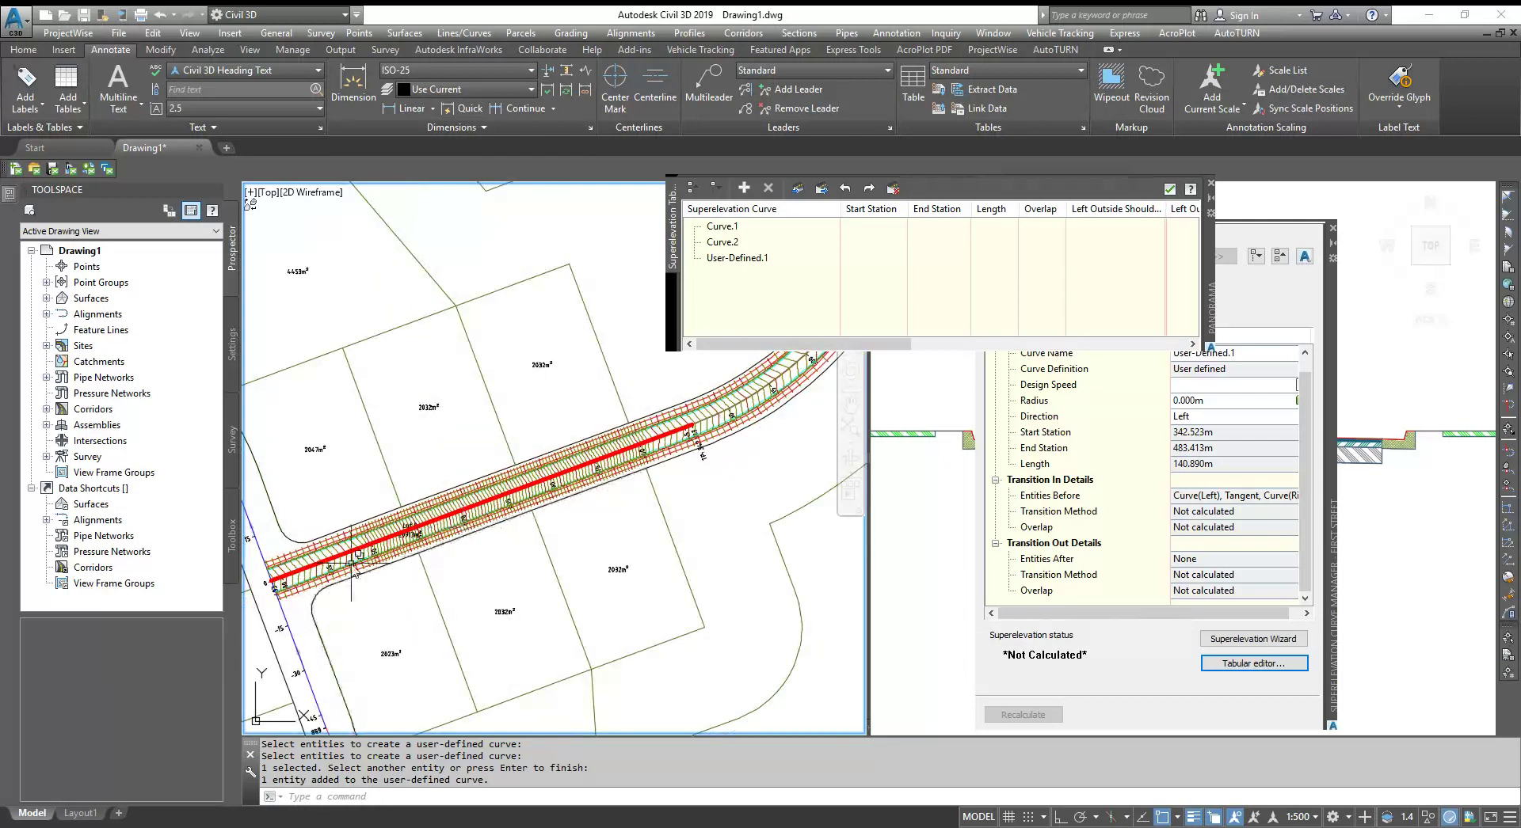
scroll(270, 609, "up", 5)
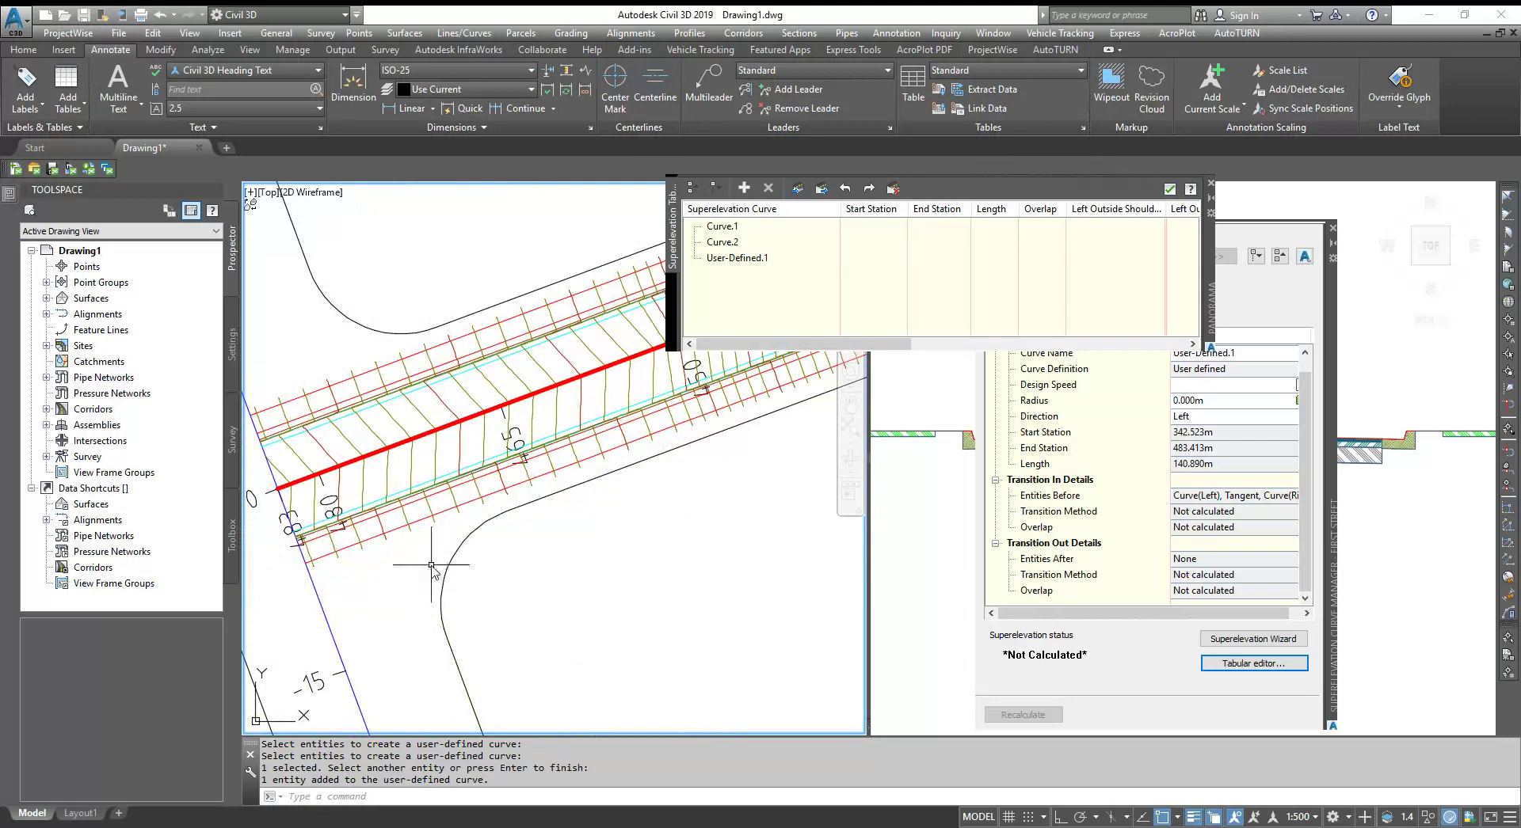
scroll(432, 567, "down", 2)
scroll(464, 567, "down", 2)
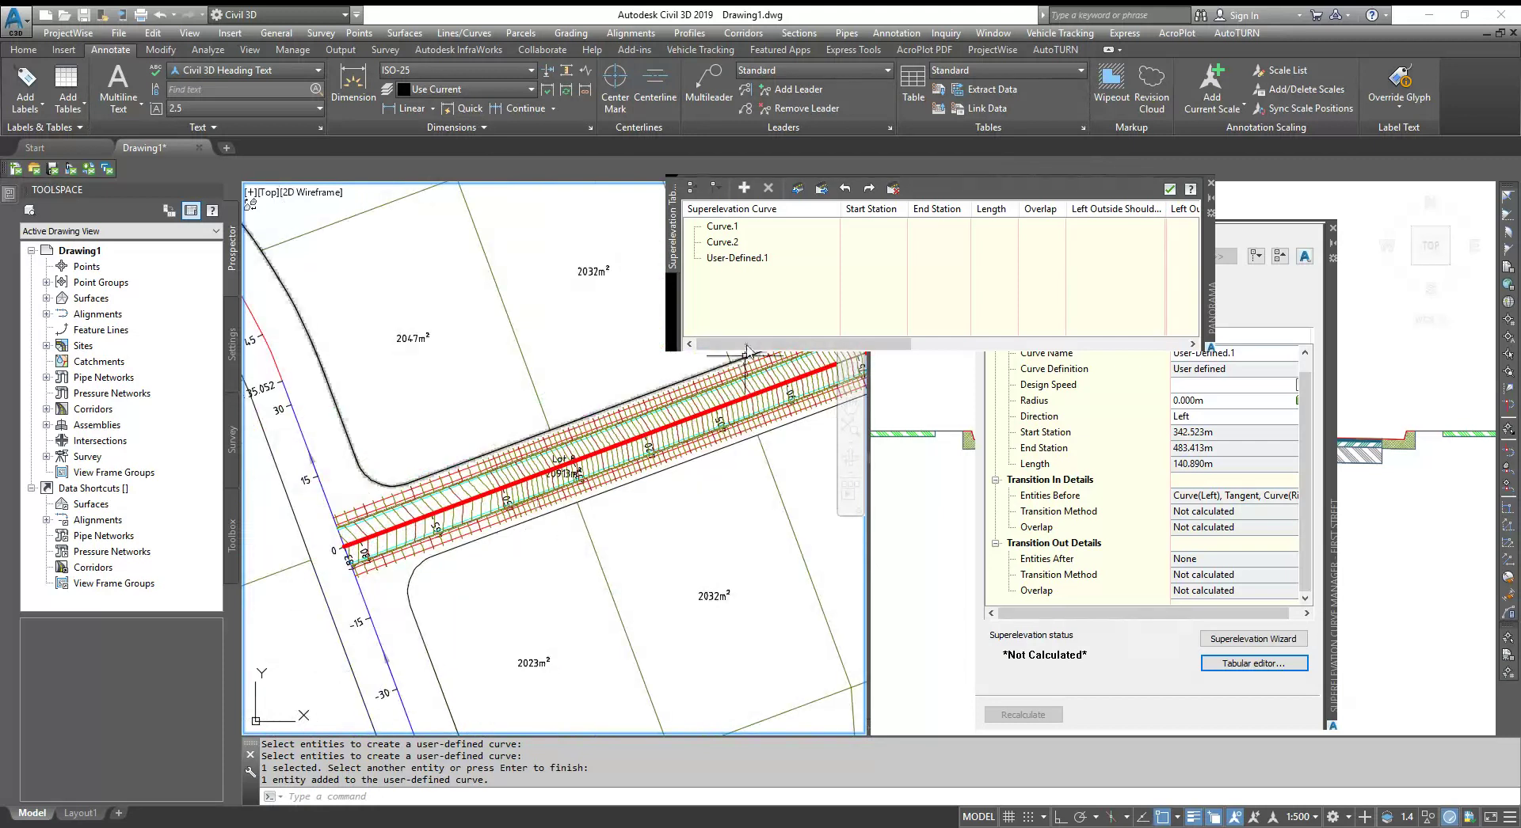
Add a manual superelevation station at station 0 to the User-Defined.1 curve.
left_click(756, 261)
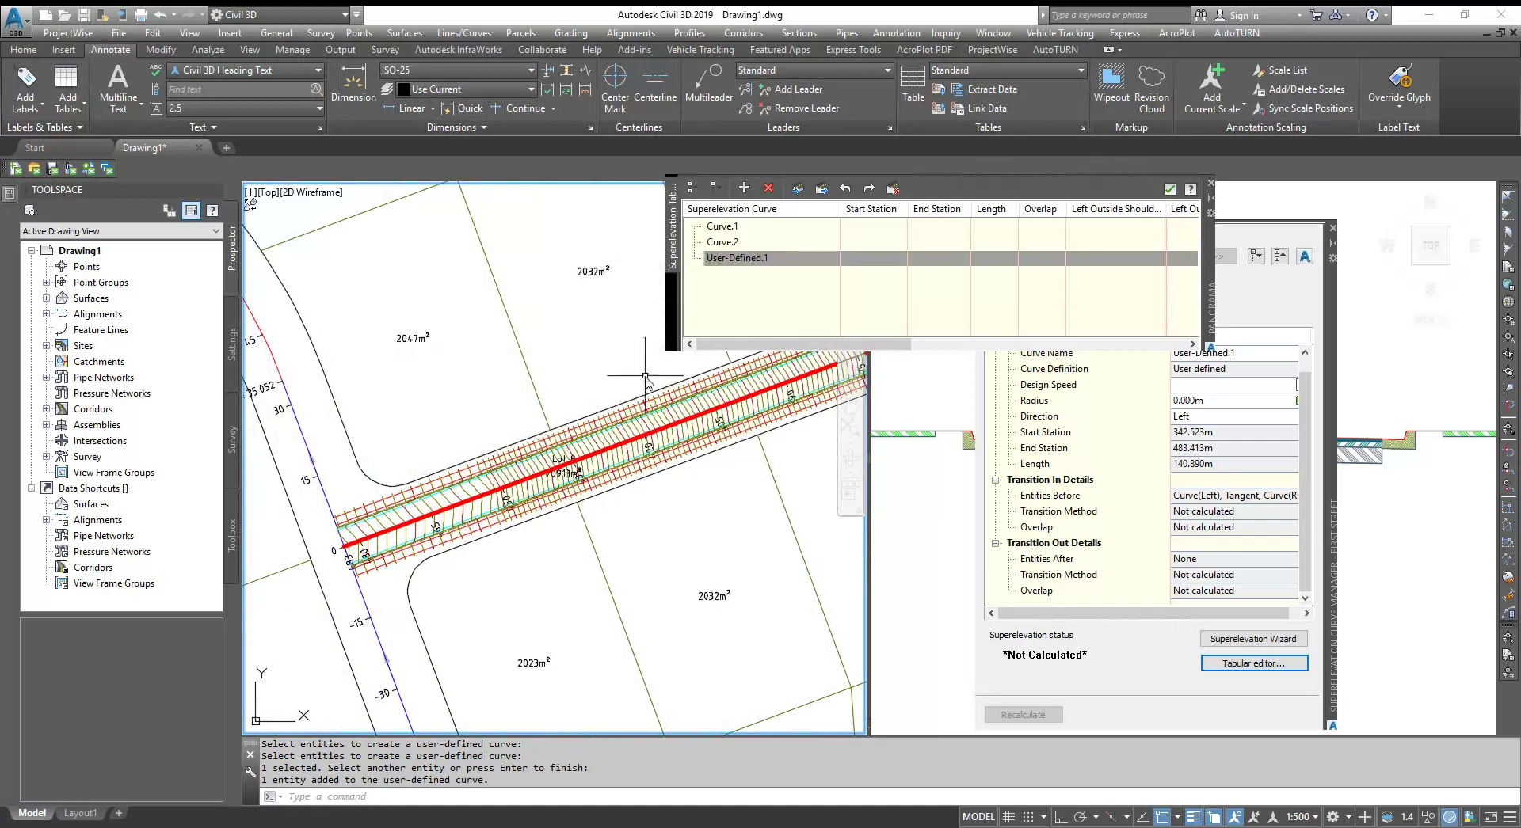
scroll(464, 593, "down", 4)
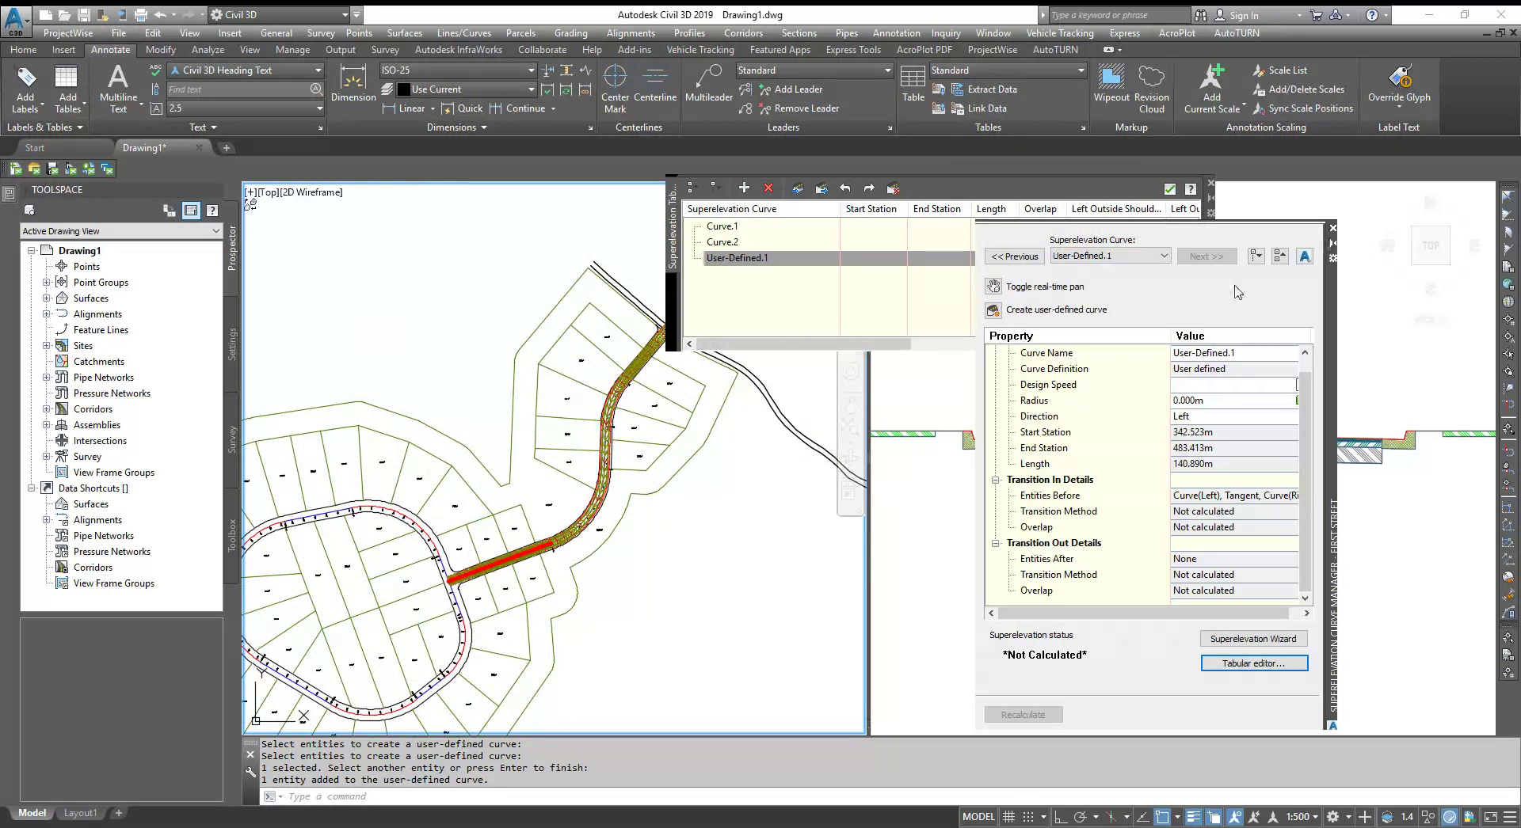
left_click_drag(1333, 346, 1426, 608)
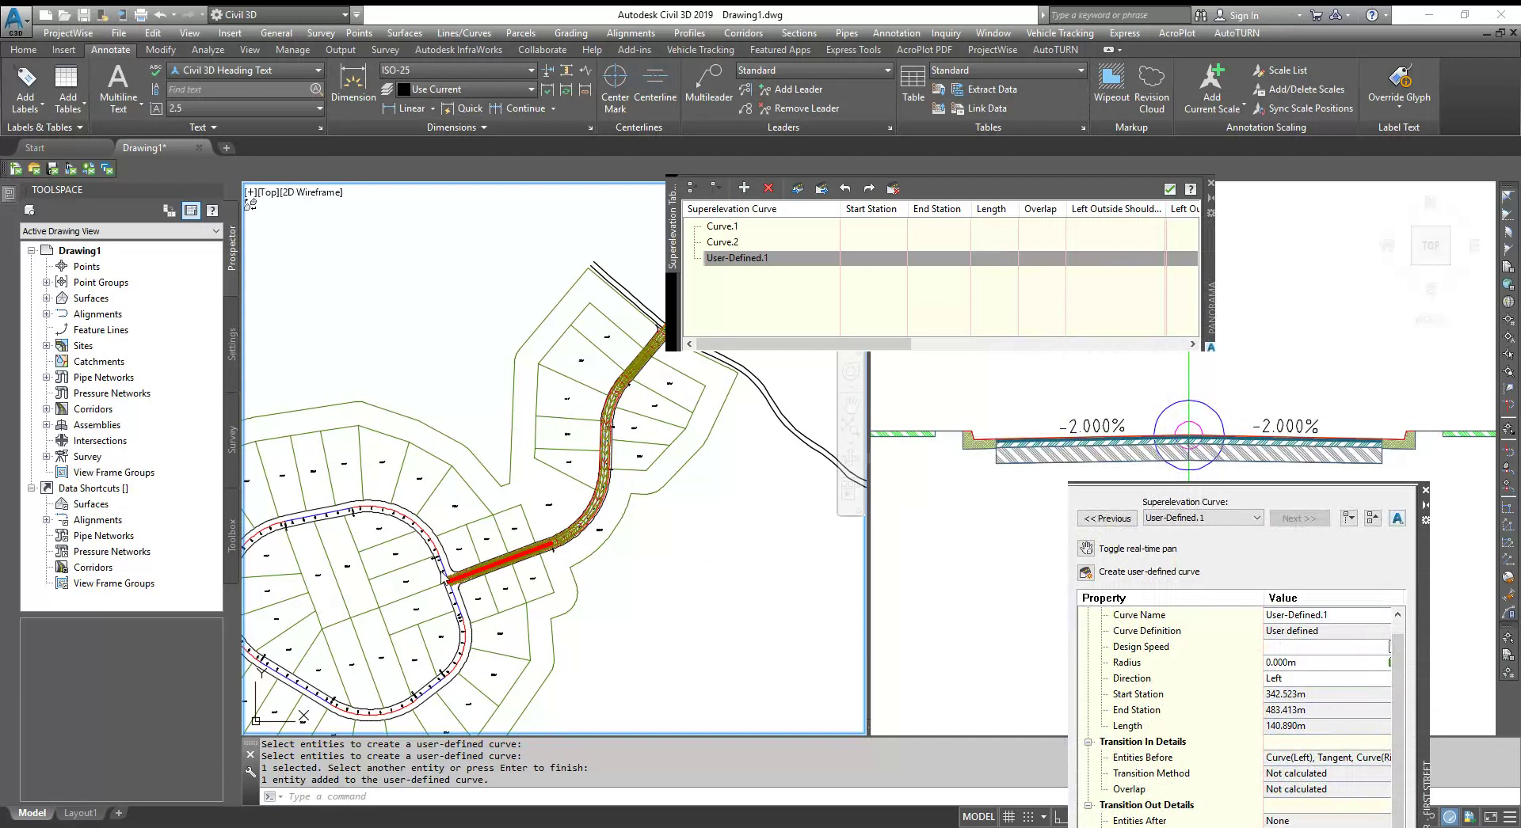
right_click(759, 268)
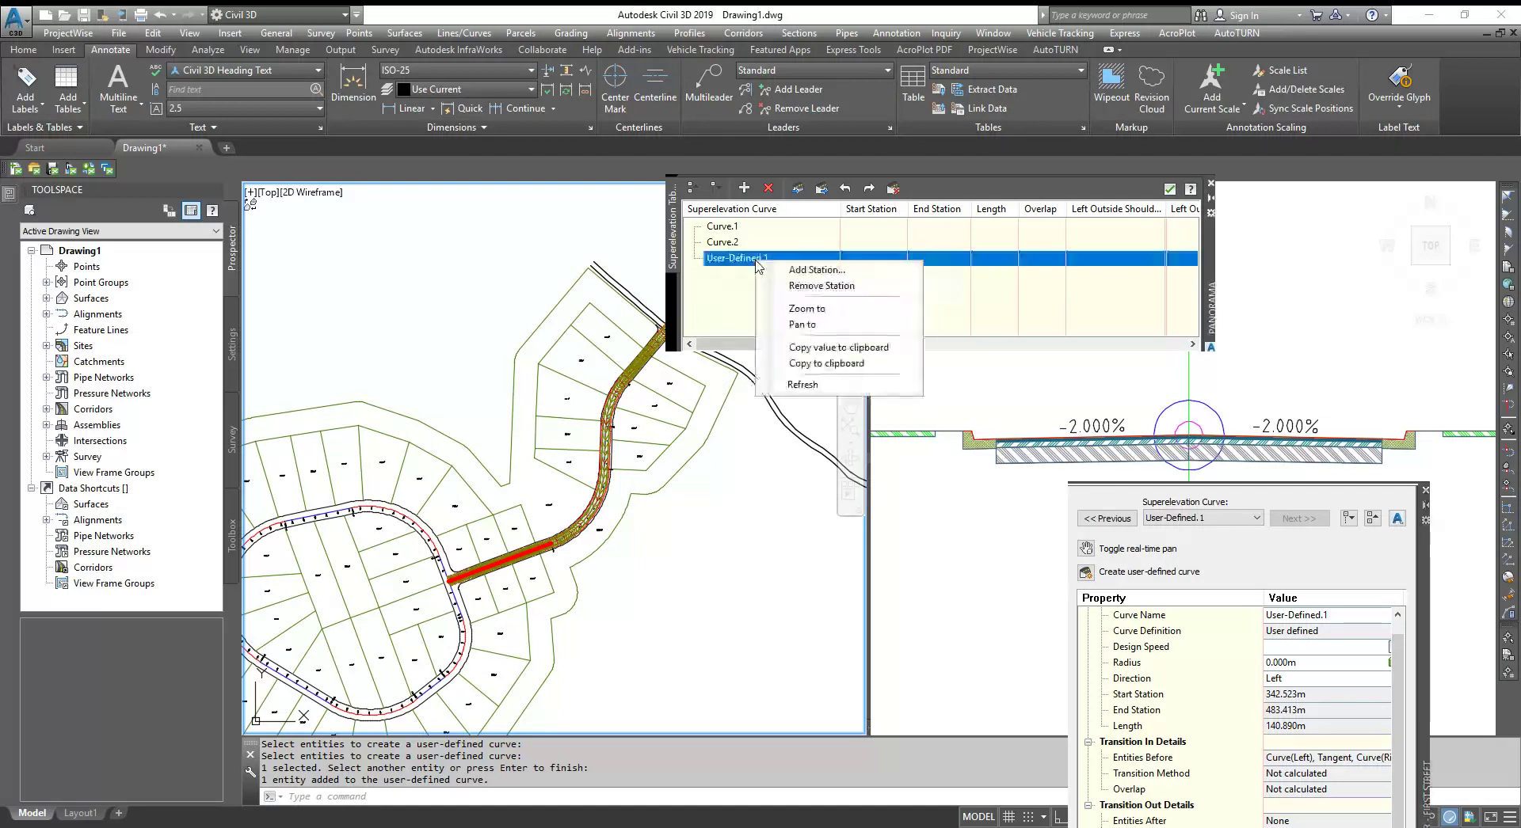
left_click(797, 270)
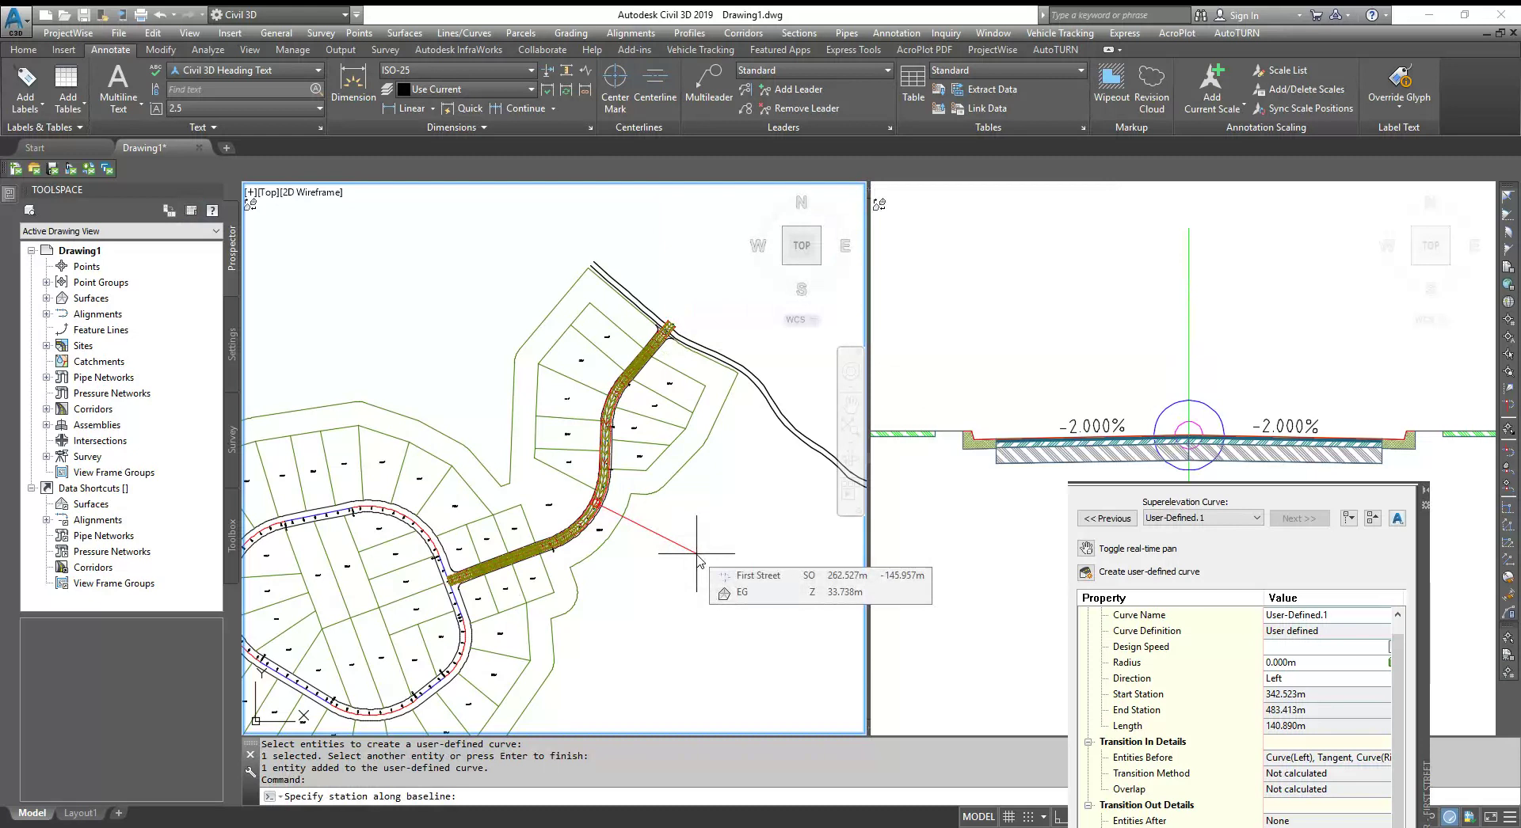
type("0")
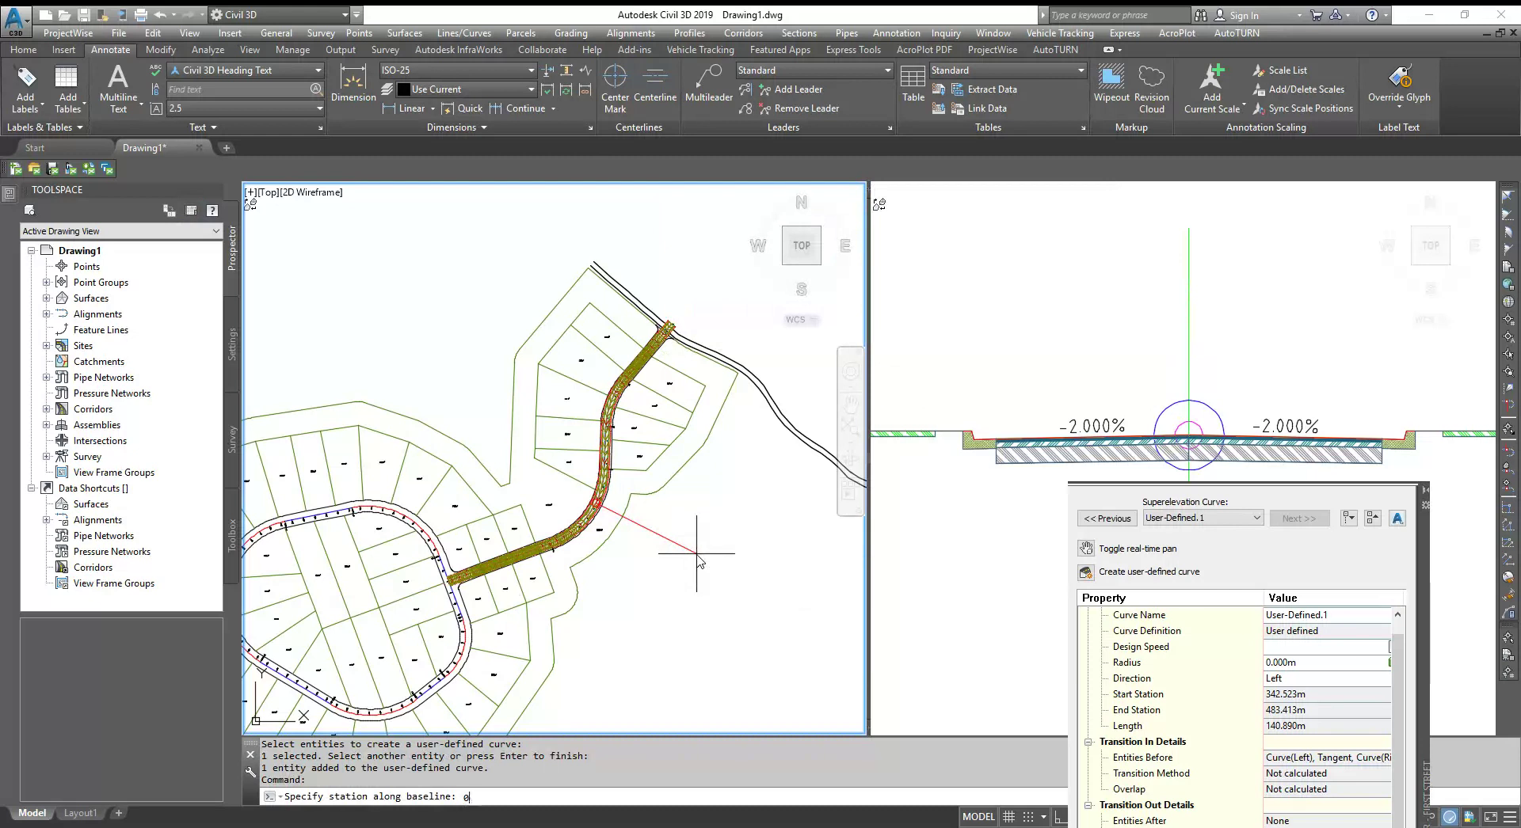
key("Return")
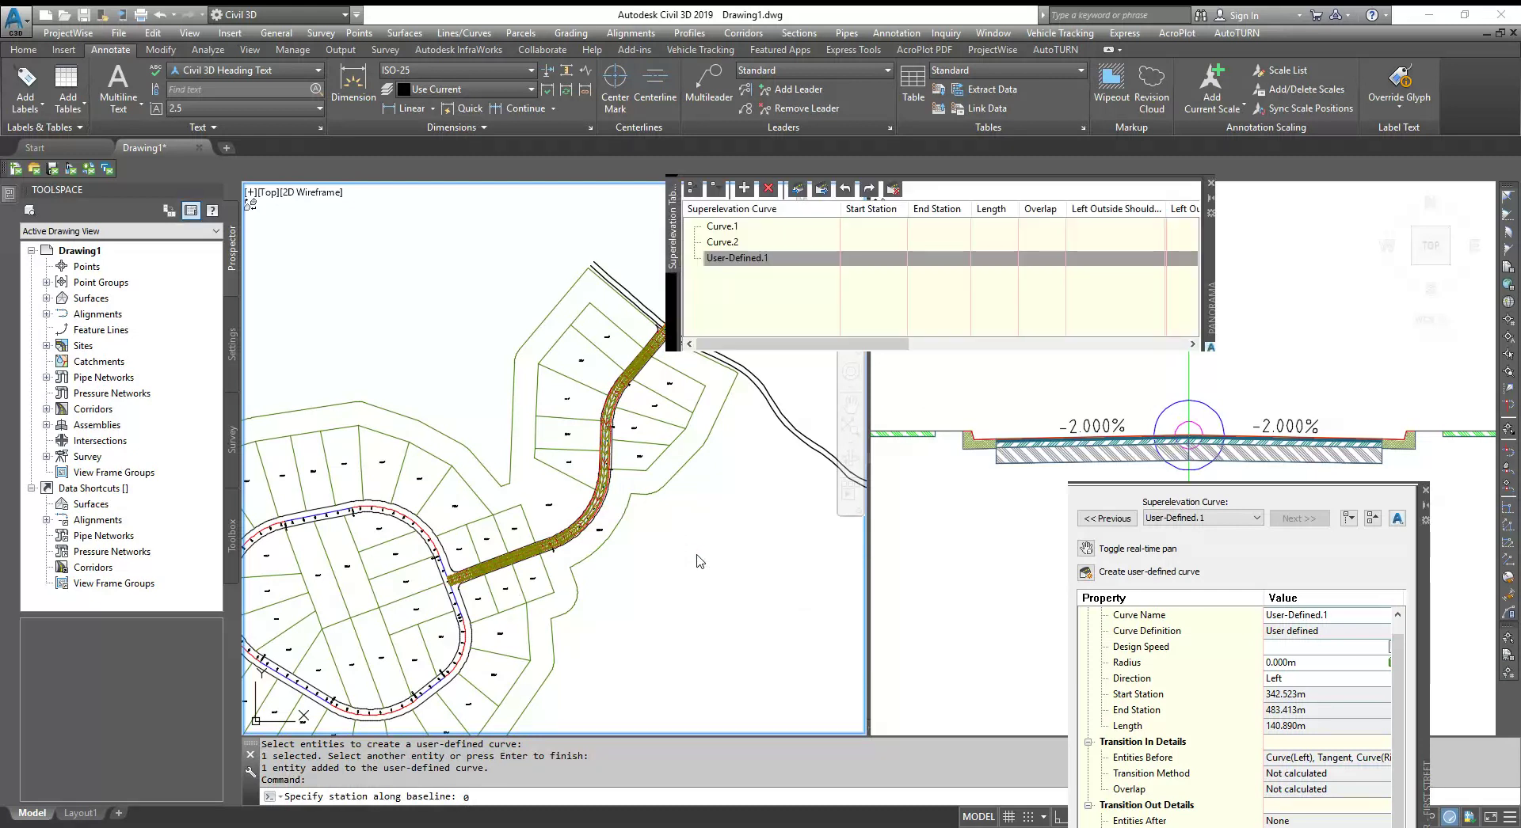
Set the Left Outside Lane and Right Outside Lane slopes to -2% at the manual station at 0 of User-Defined.1.
left_click(692, 262)
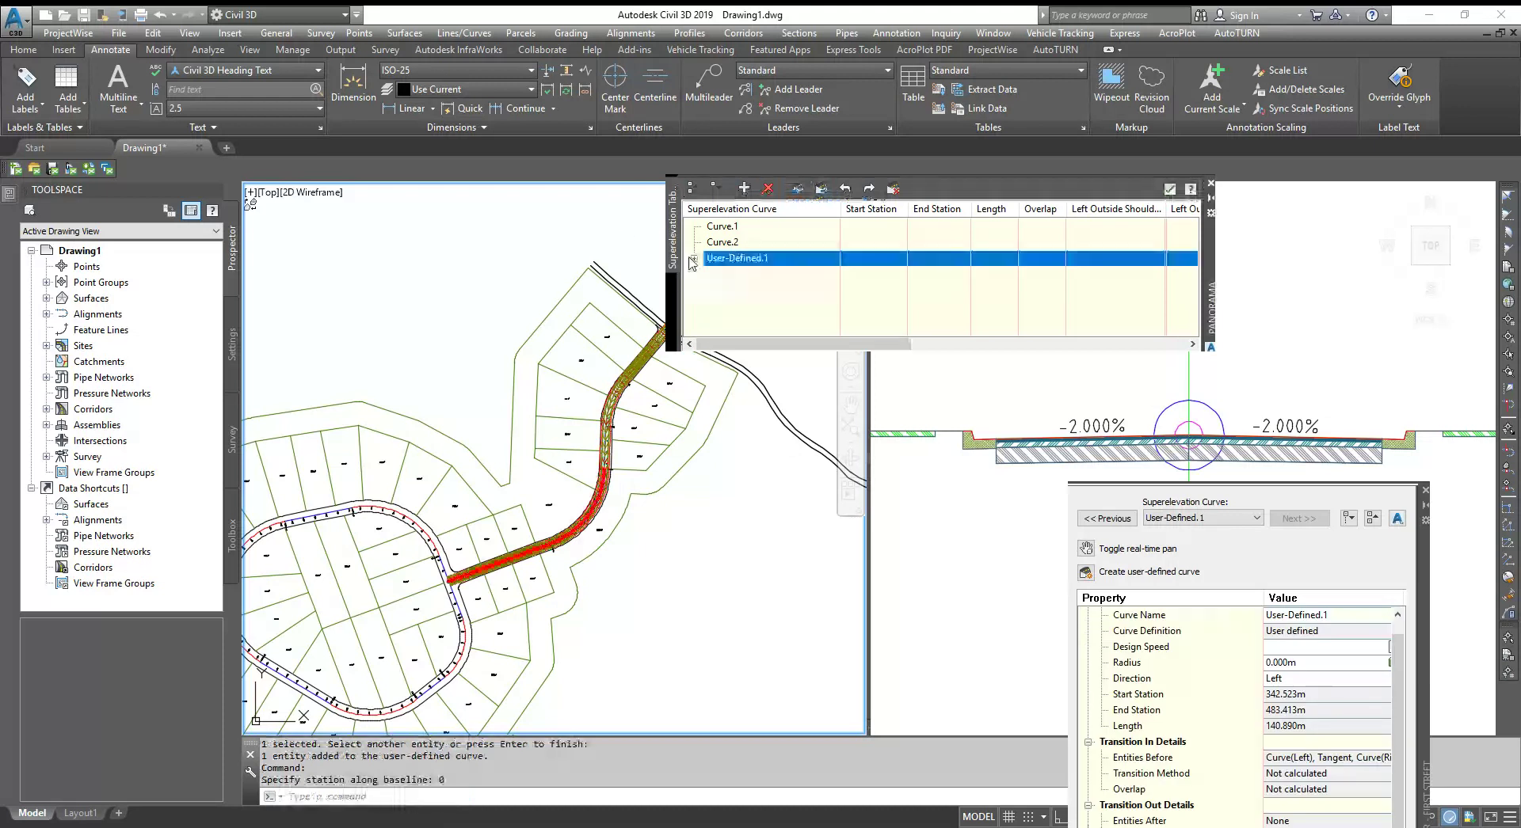
left_click(694, 260)
left_click(710, 274)
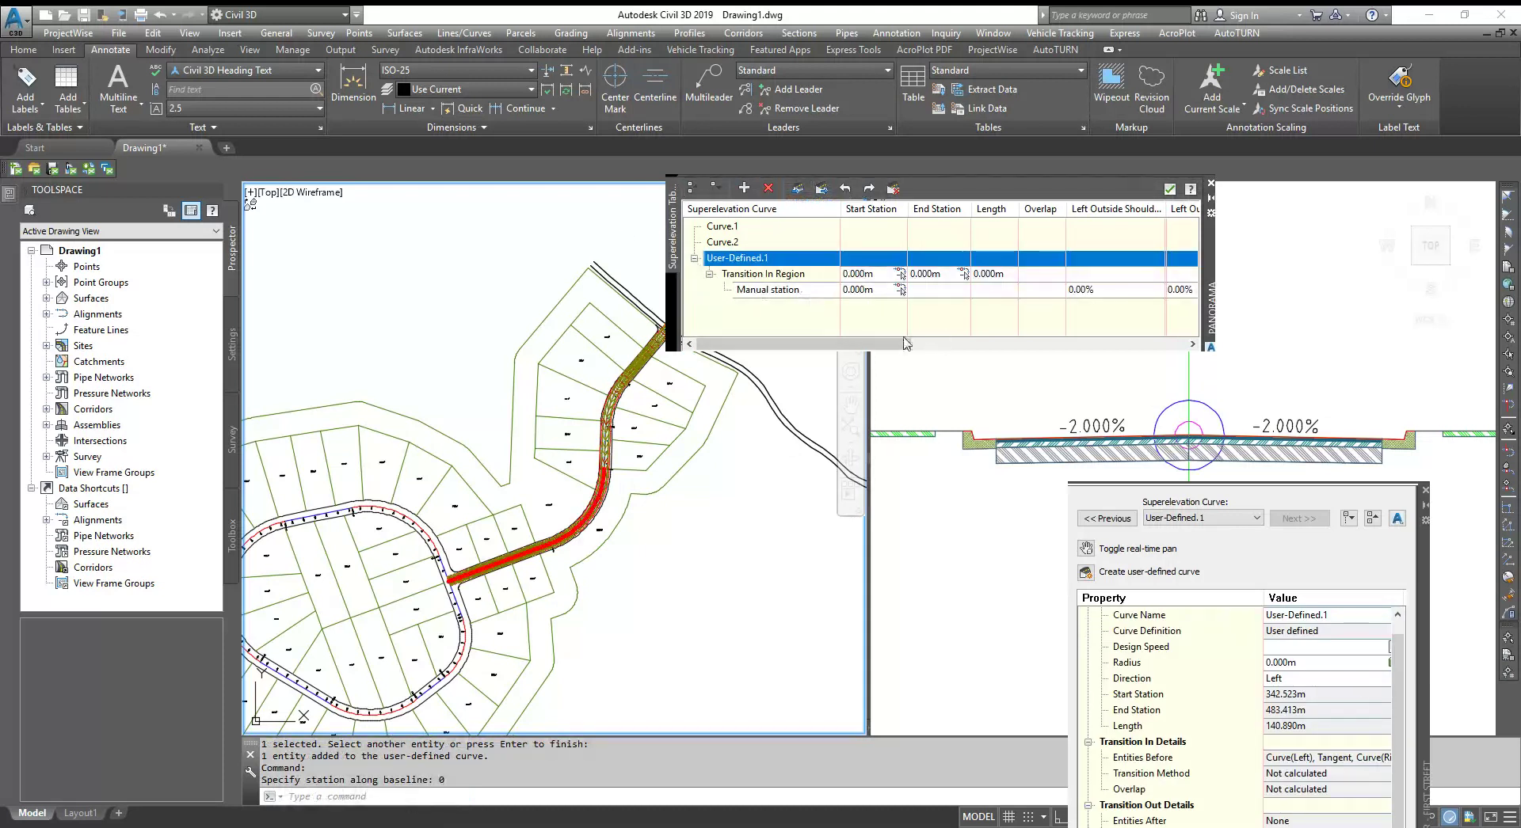
left_click_drag(865, 344, 957, 344)
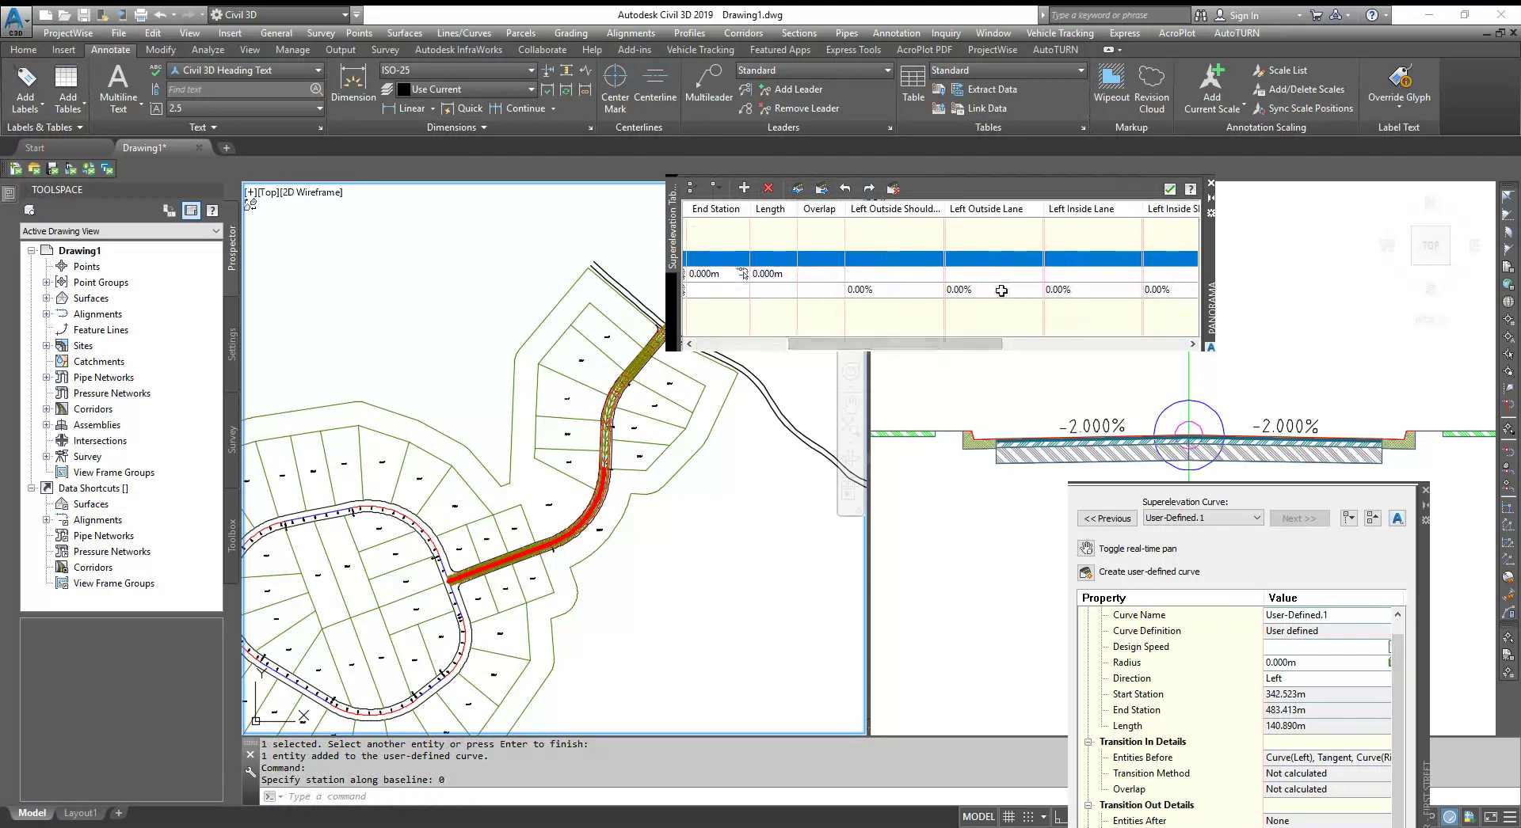
double_click(1001, 291)
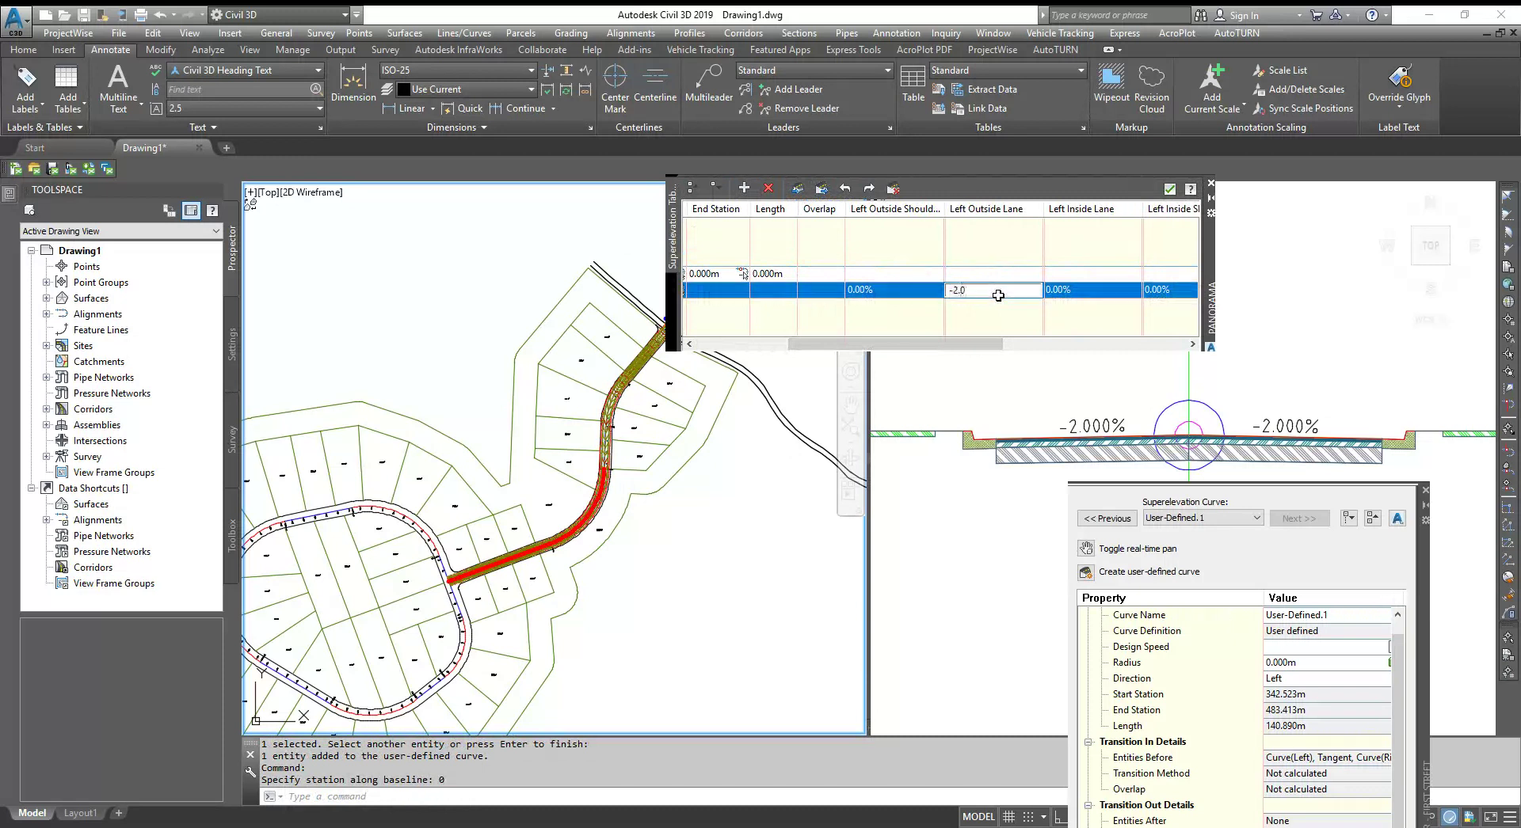
key("Return")
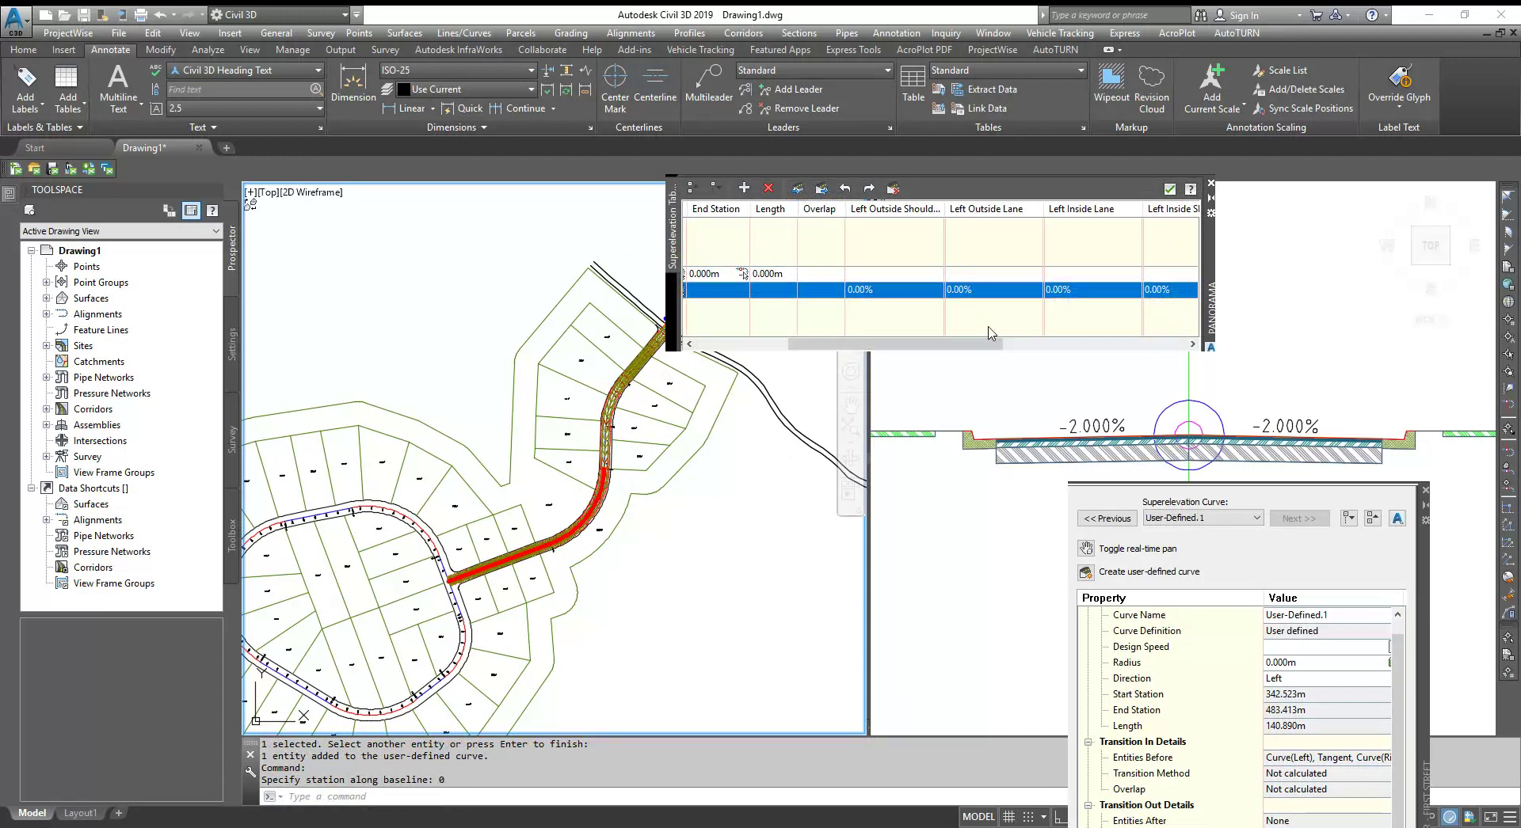
left_click_drag(987, 345, 1158, 343)
double_click(1075, 290)
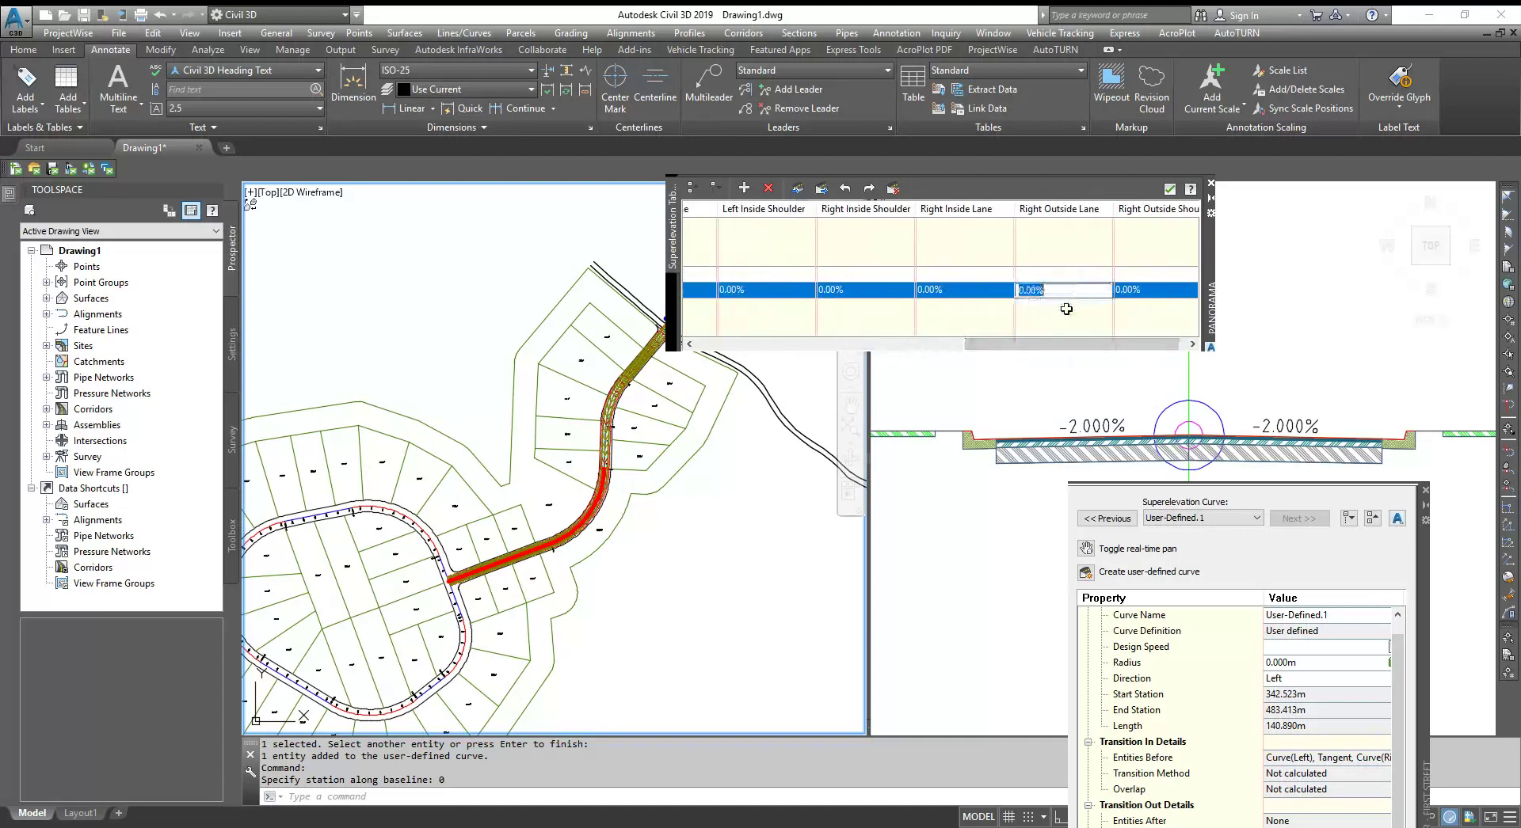
type("-2.")
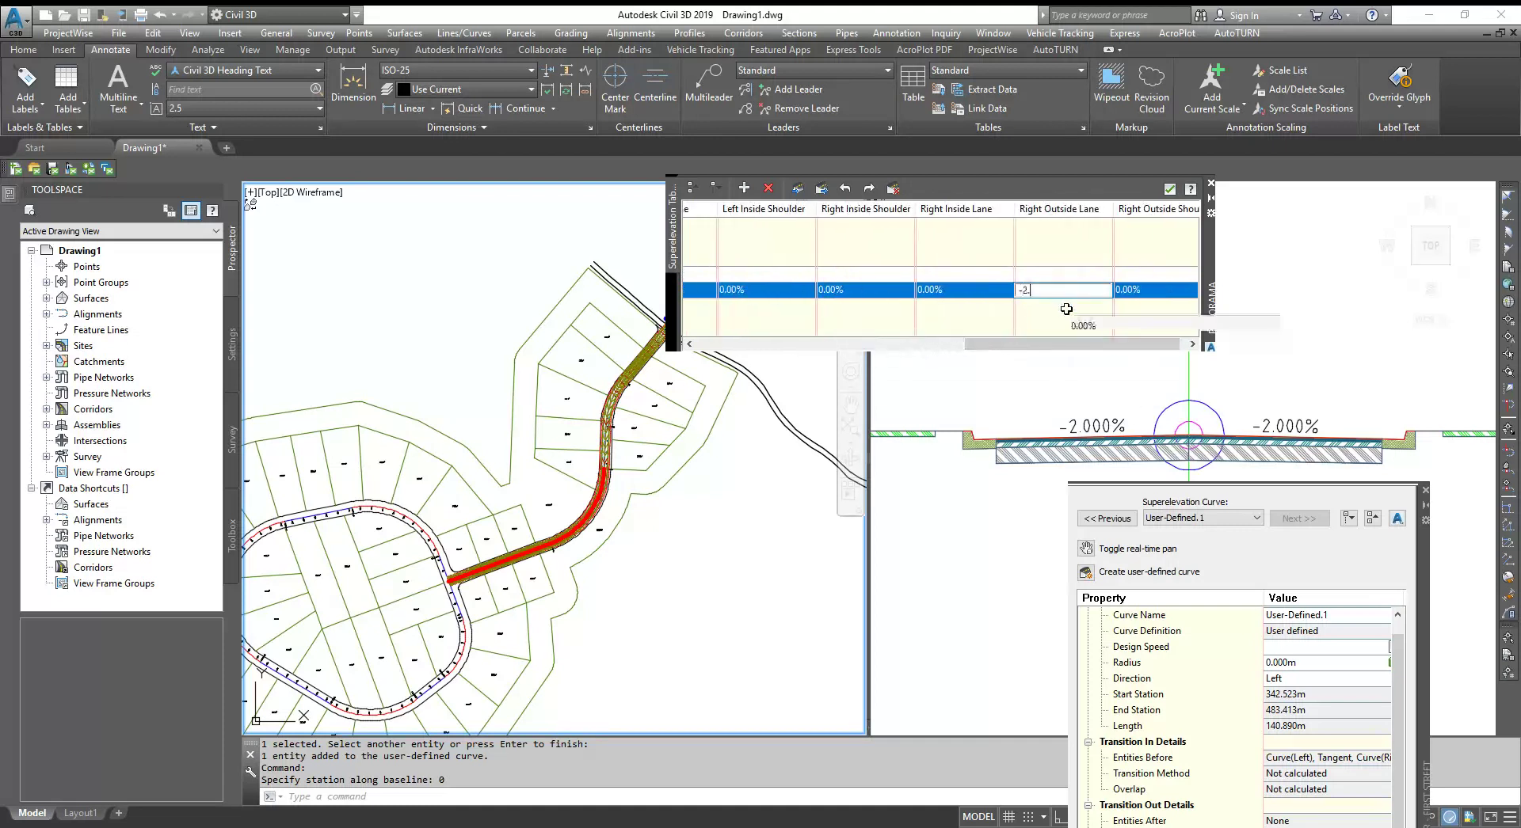
key("Return")
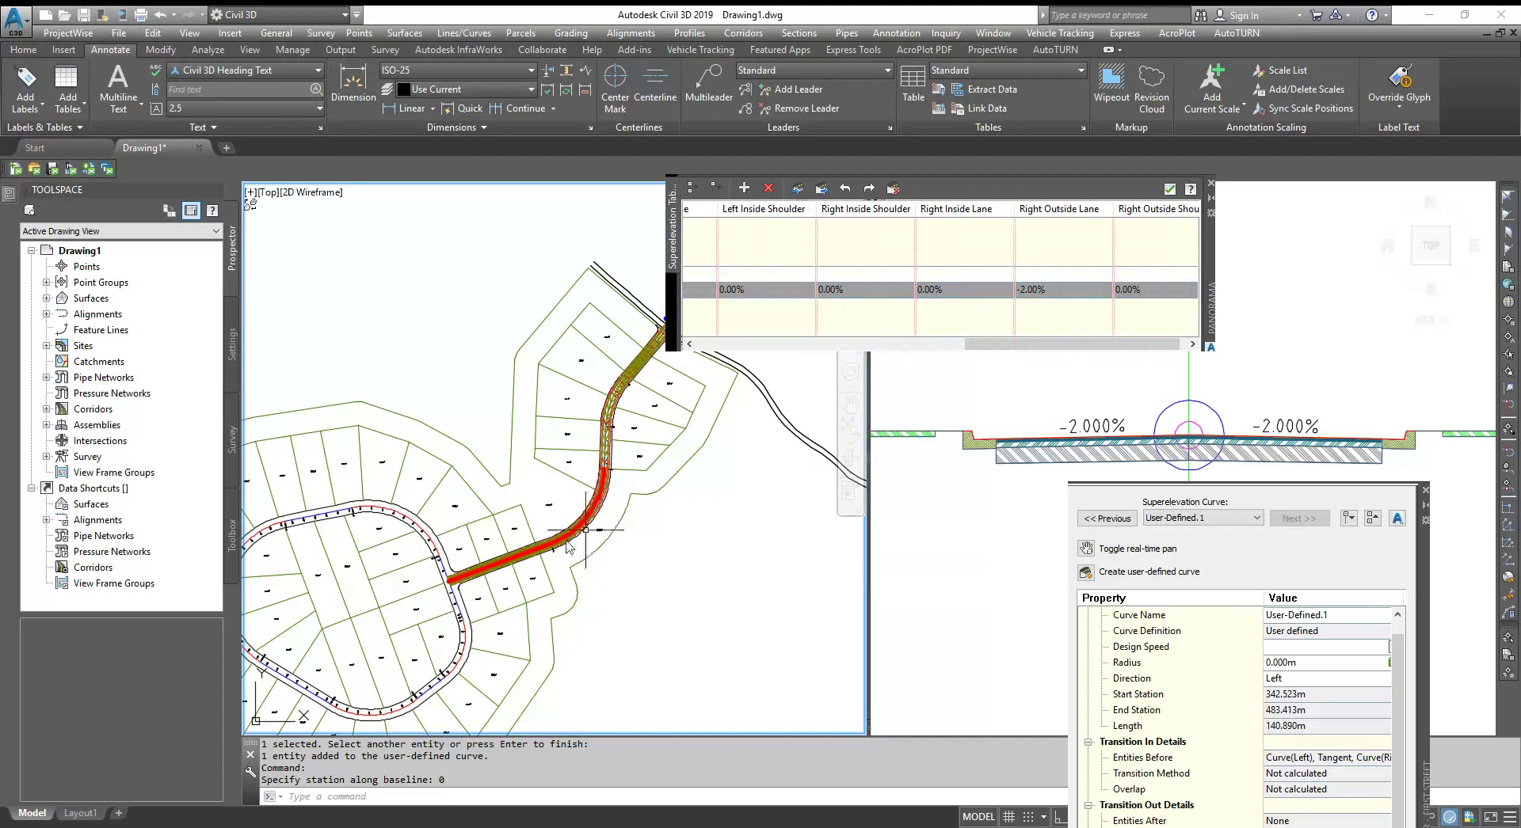
Add a second manual station to User-Defined.1 at station 483.413 m, the First Street endpoint at the loop-road junction.
left_click_drag(974, 344, 760, 345)
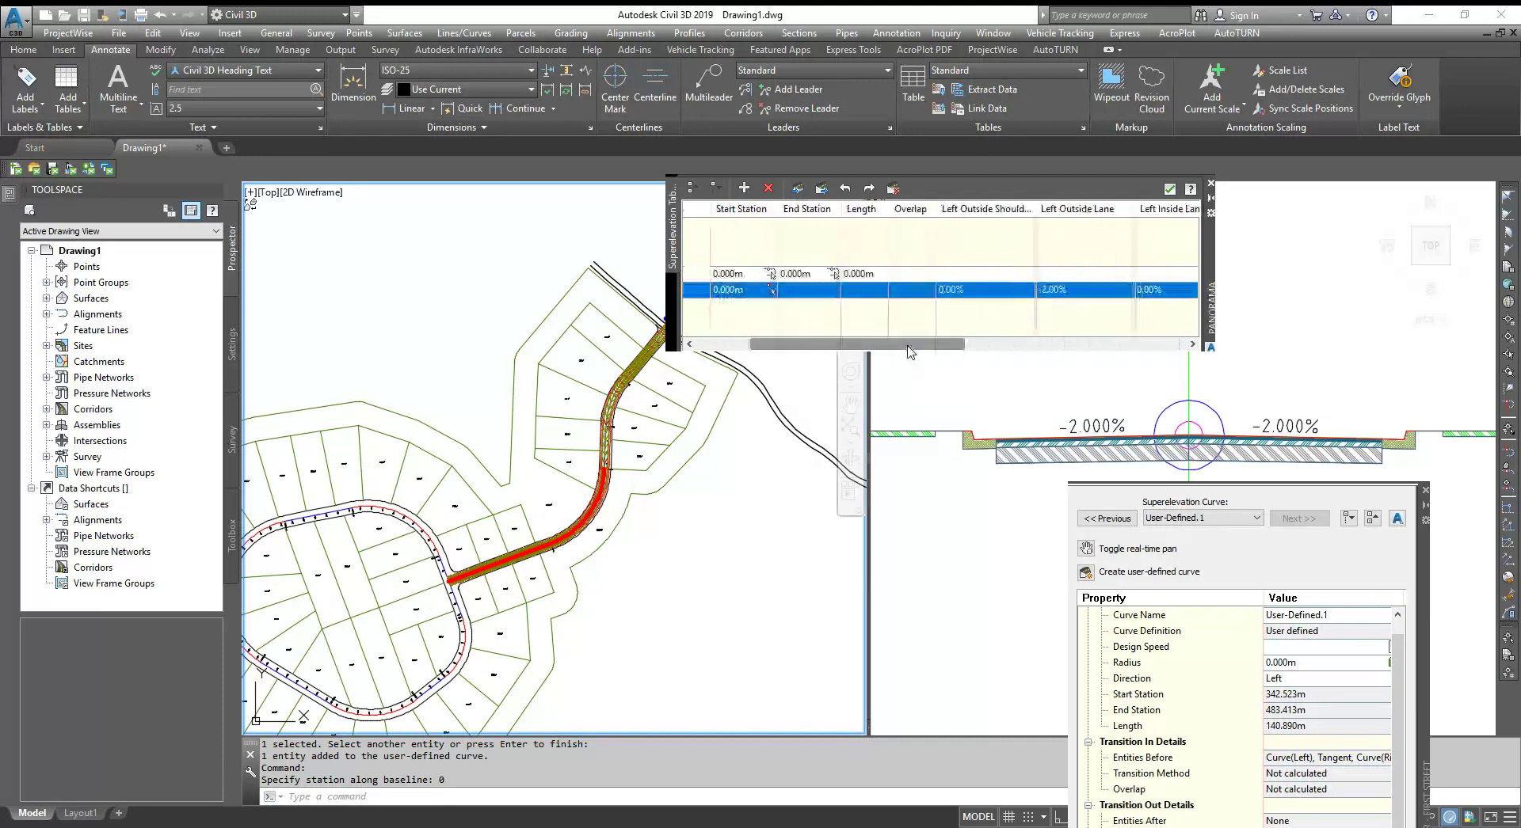
left_click(746, 346)
left_click(759, 259)
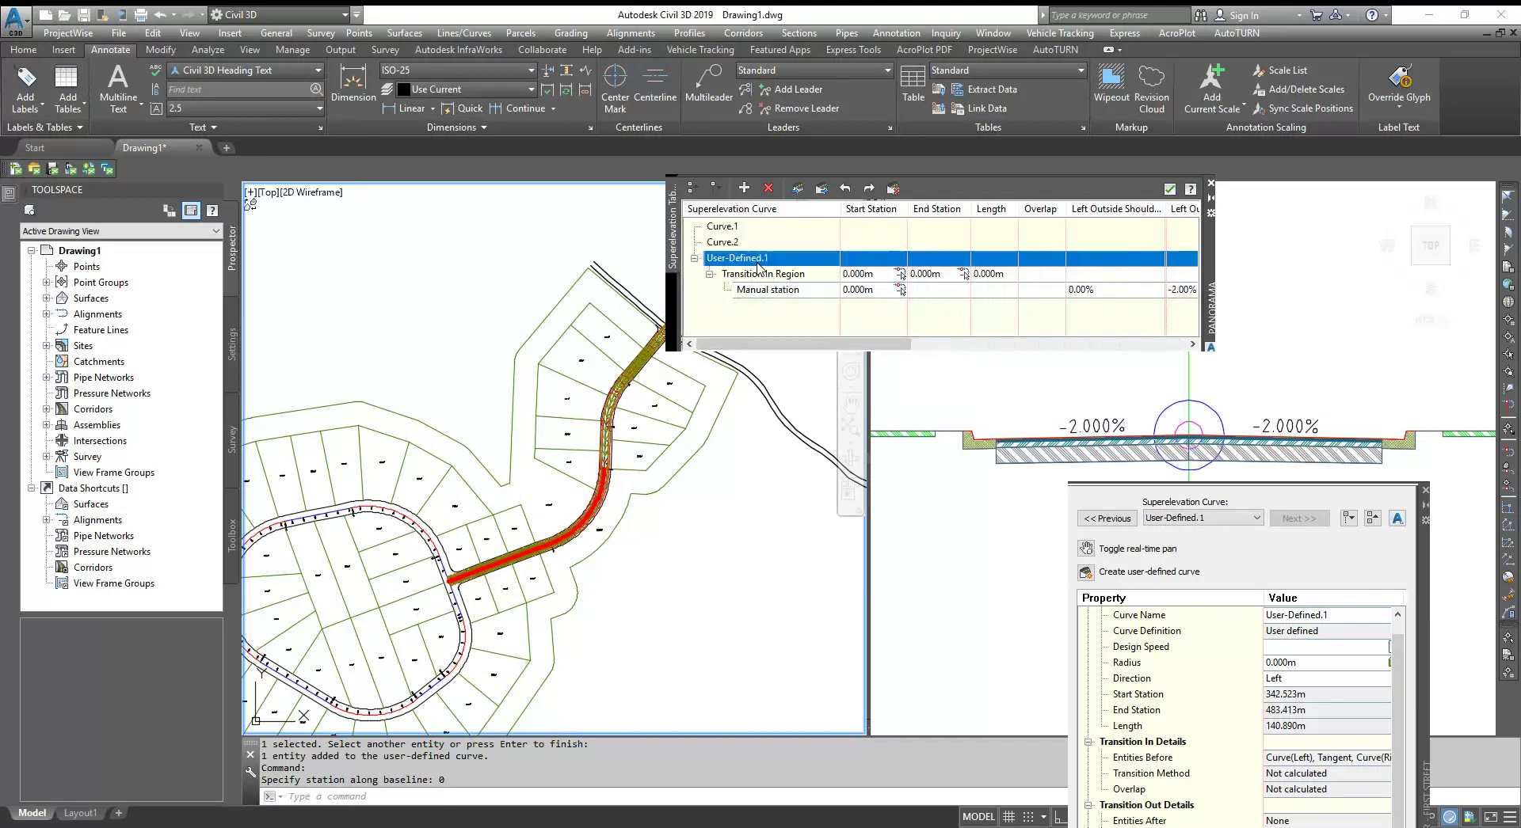
right_click(758, 261)
left_click(786, 272)
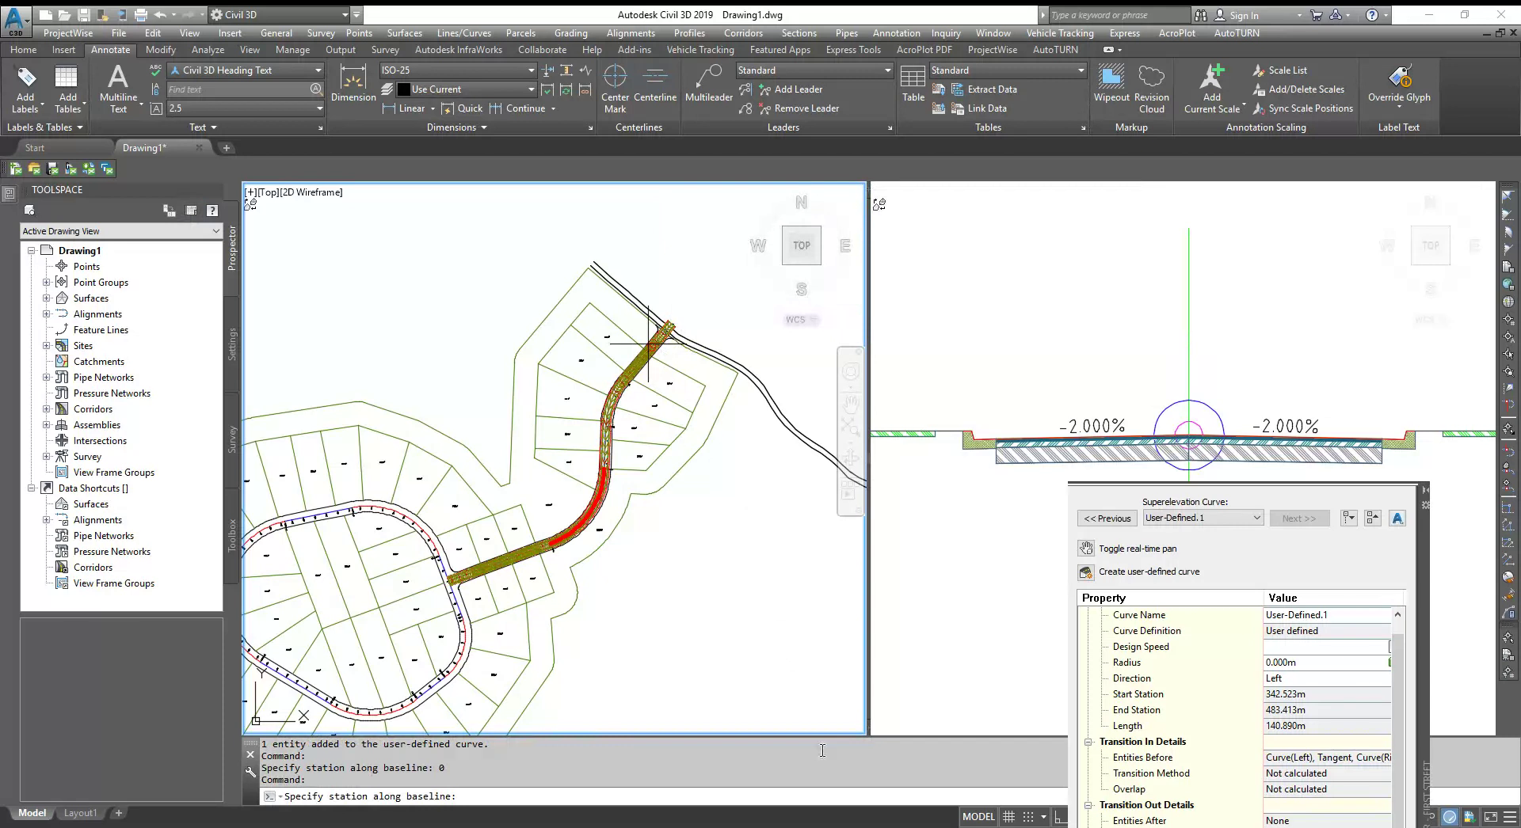
scroll(480, 657, "up", 5)
scroll(420, 333, "up", 5)
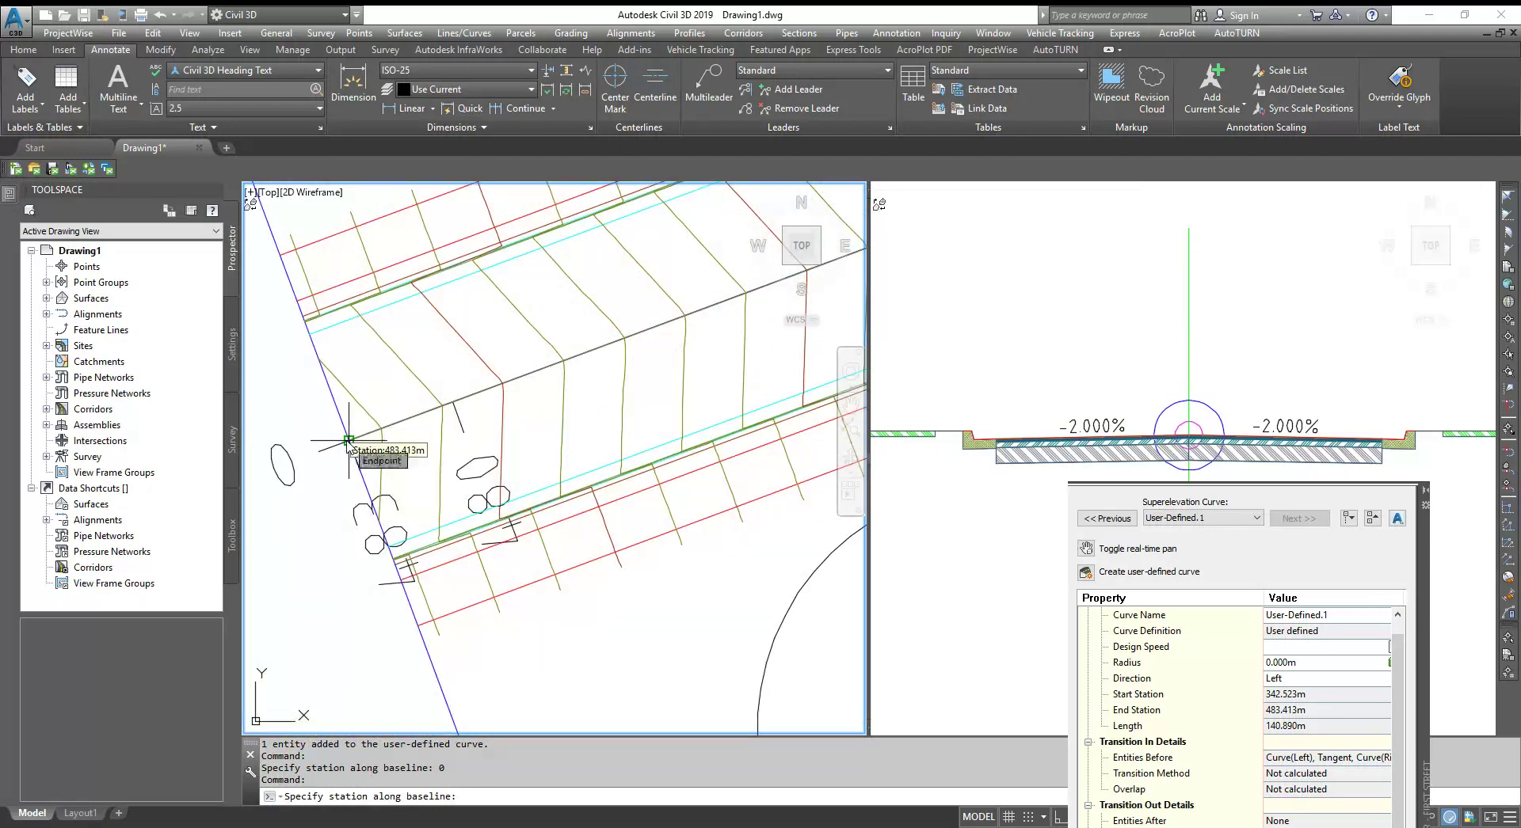
left_click(348, 440)
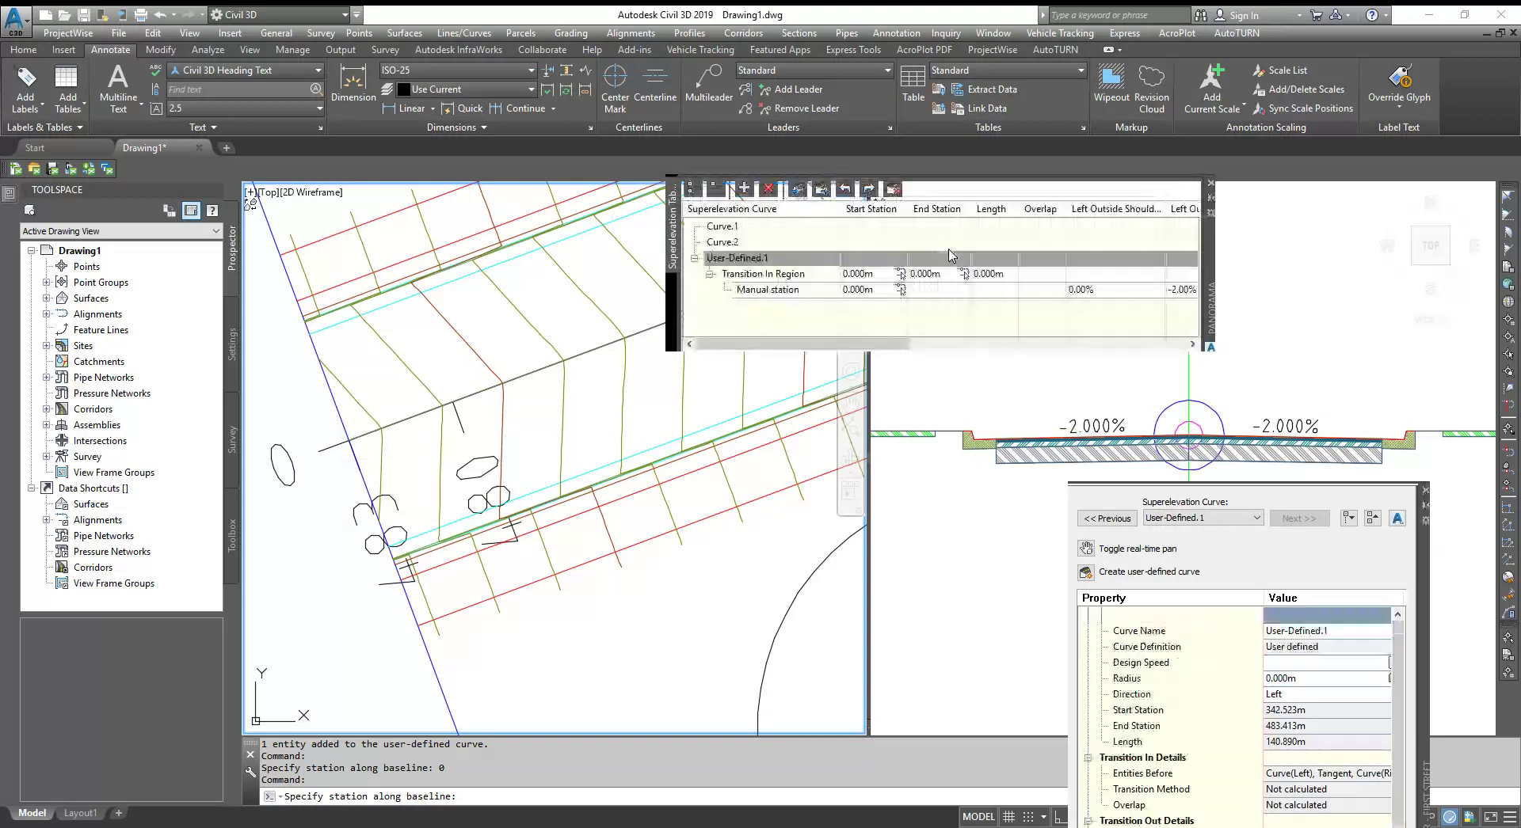
key("Return")
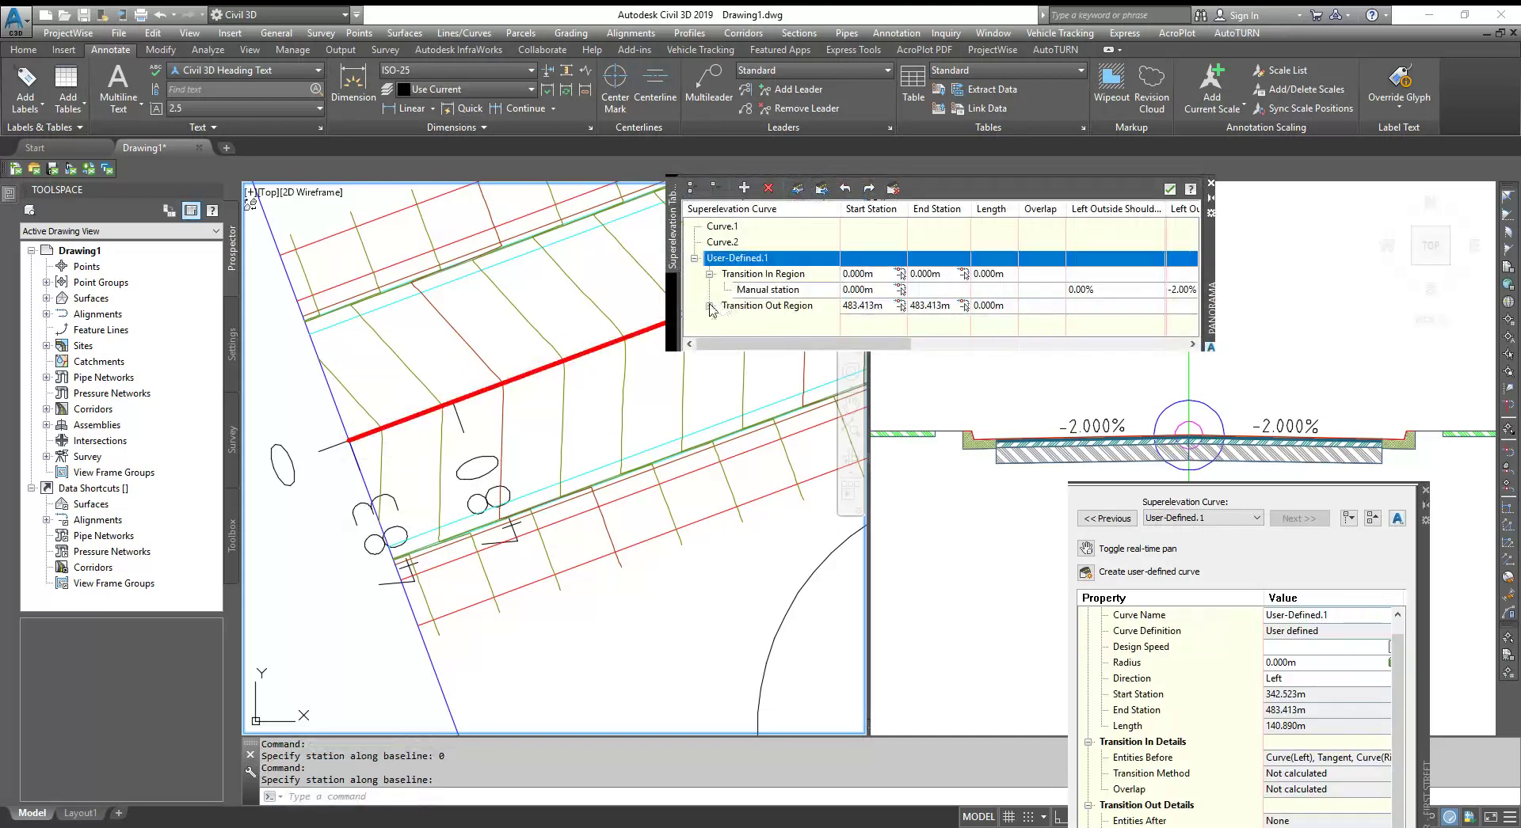
Set the Left Outside Lane and Right Outside Lane slopes to -2% at the 483.413 m manual station in the Transition Out Region.
left_click(710, 306)
left_click_drag(880, 345, 984, 333)
left_click(951, 305)
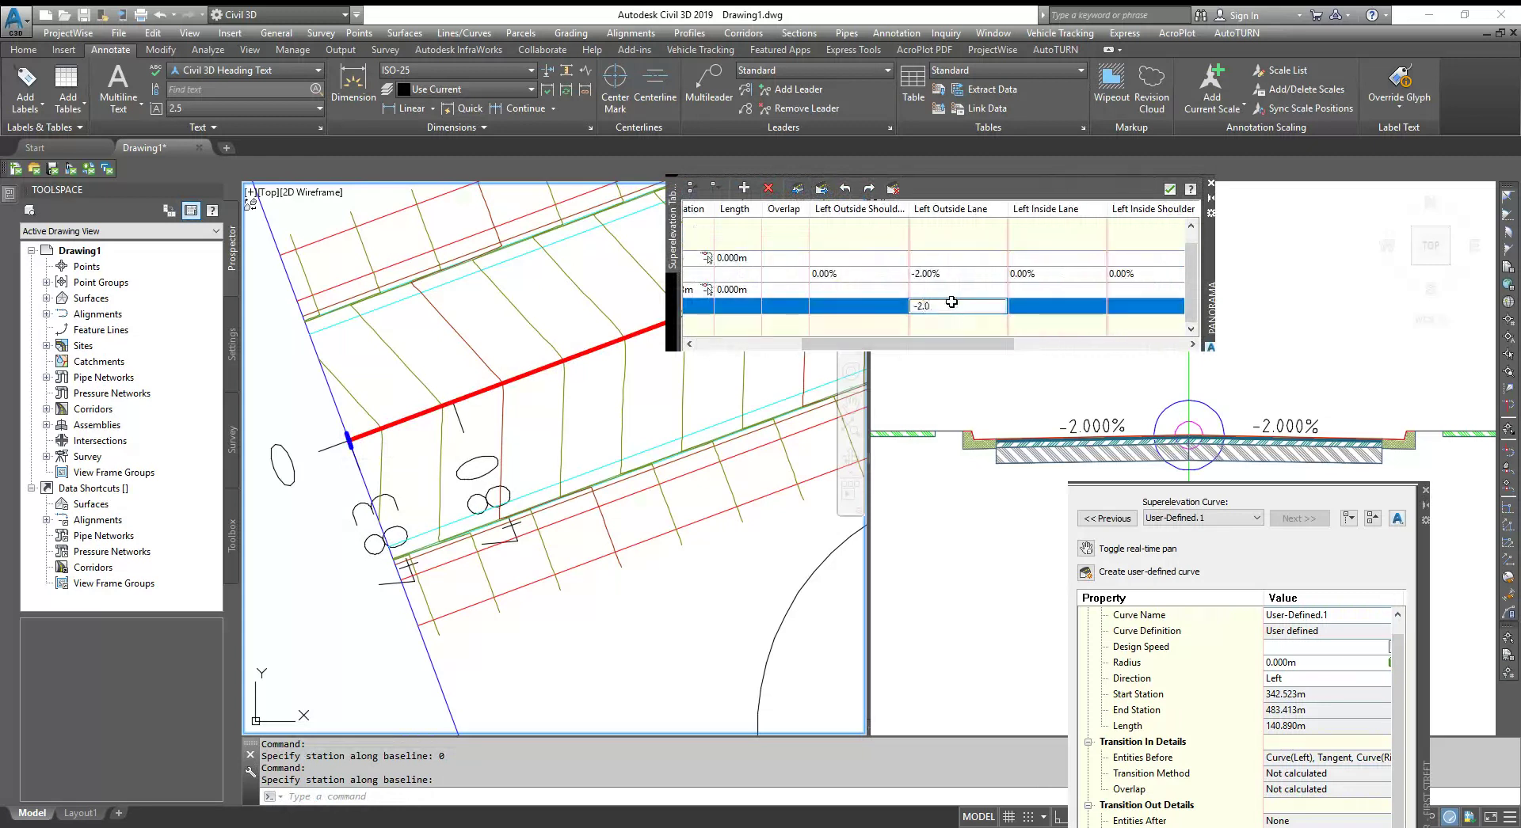
type("-2.0")
key("Return")
left_click_drag(1006, 341, 1141, 339)
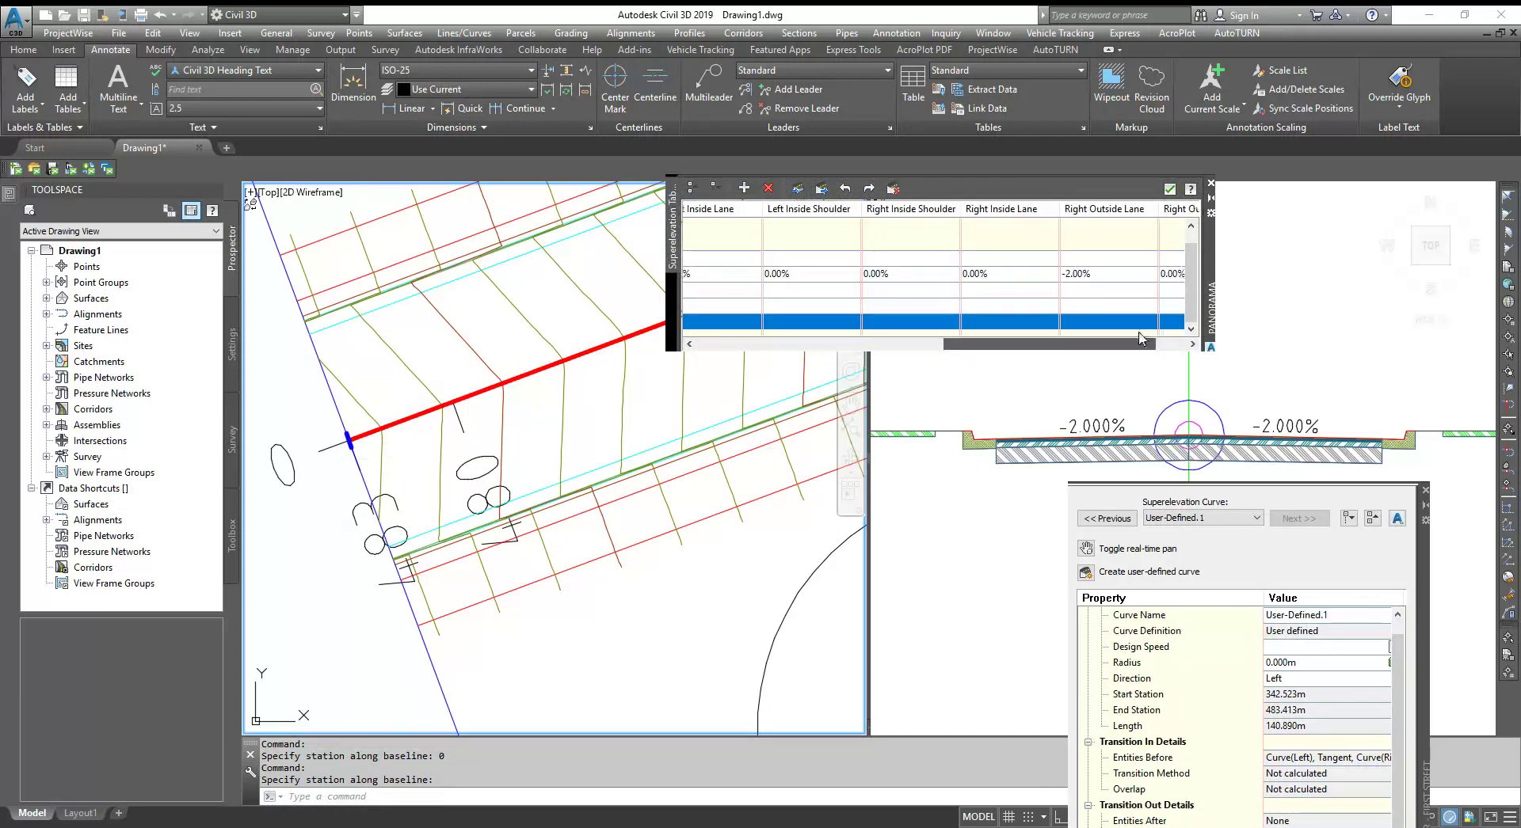
left_click_drag(985, 342, 1123, 348)
left_click(1081, 302)
type("-")
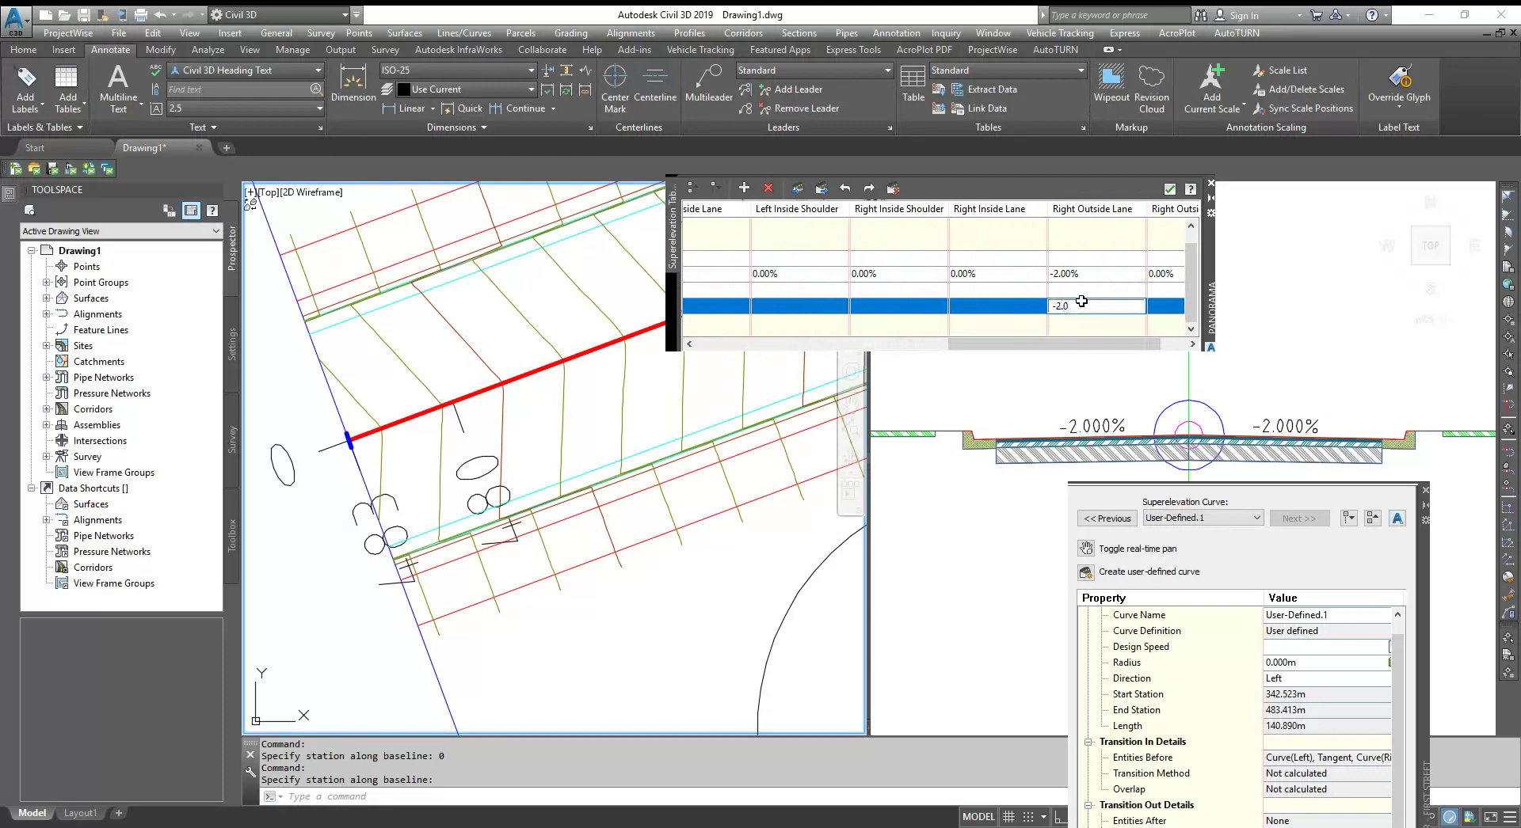
type("2.0")
left_click(930, 346)
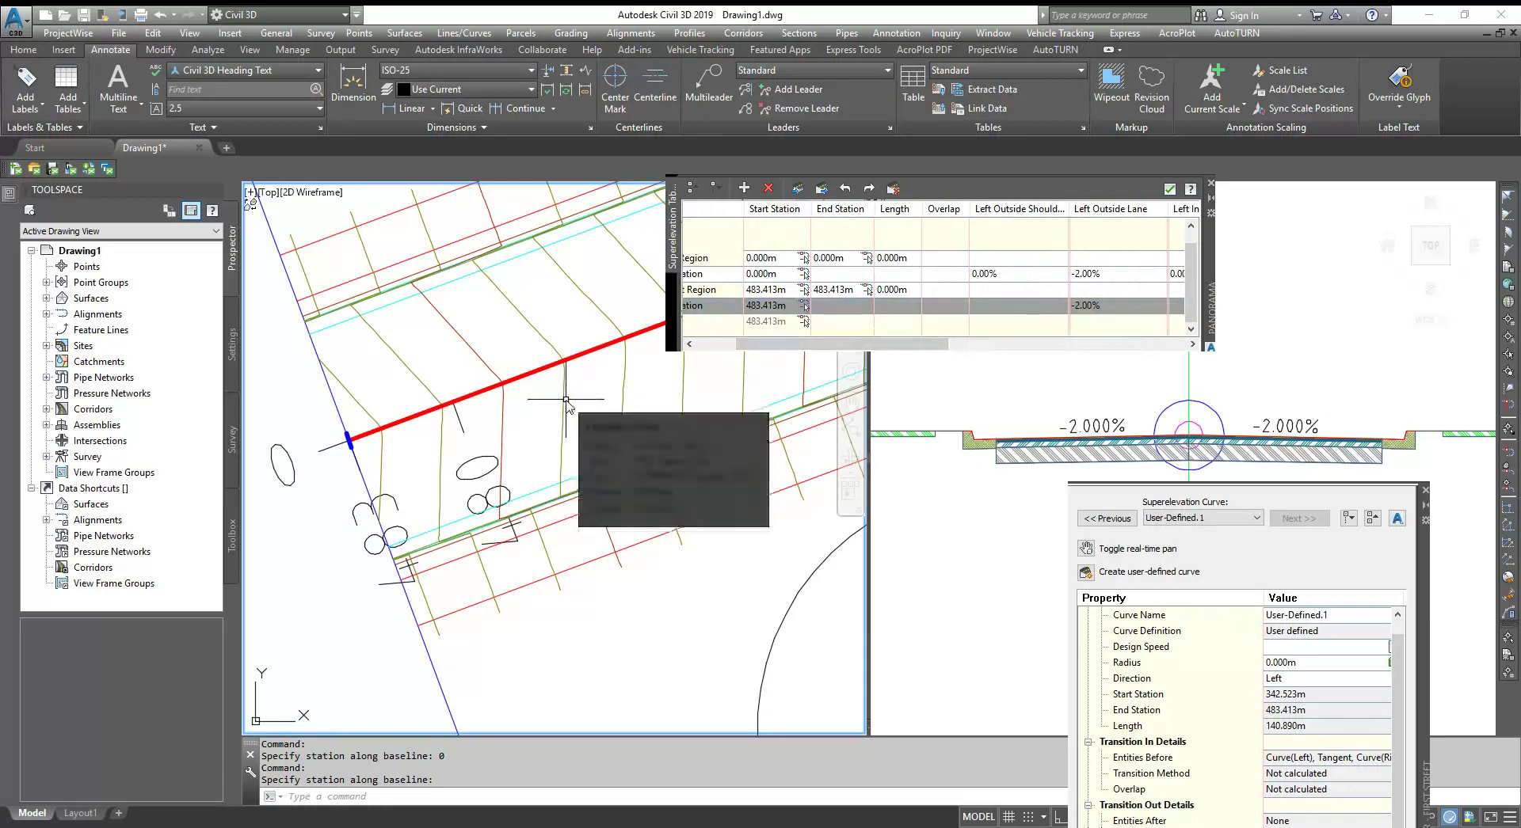
Examine the station labels along the highlighted straight segment of First Street and the station rows of User-Defined.1.
scroll(558, 506, "down", 5)
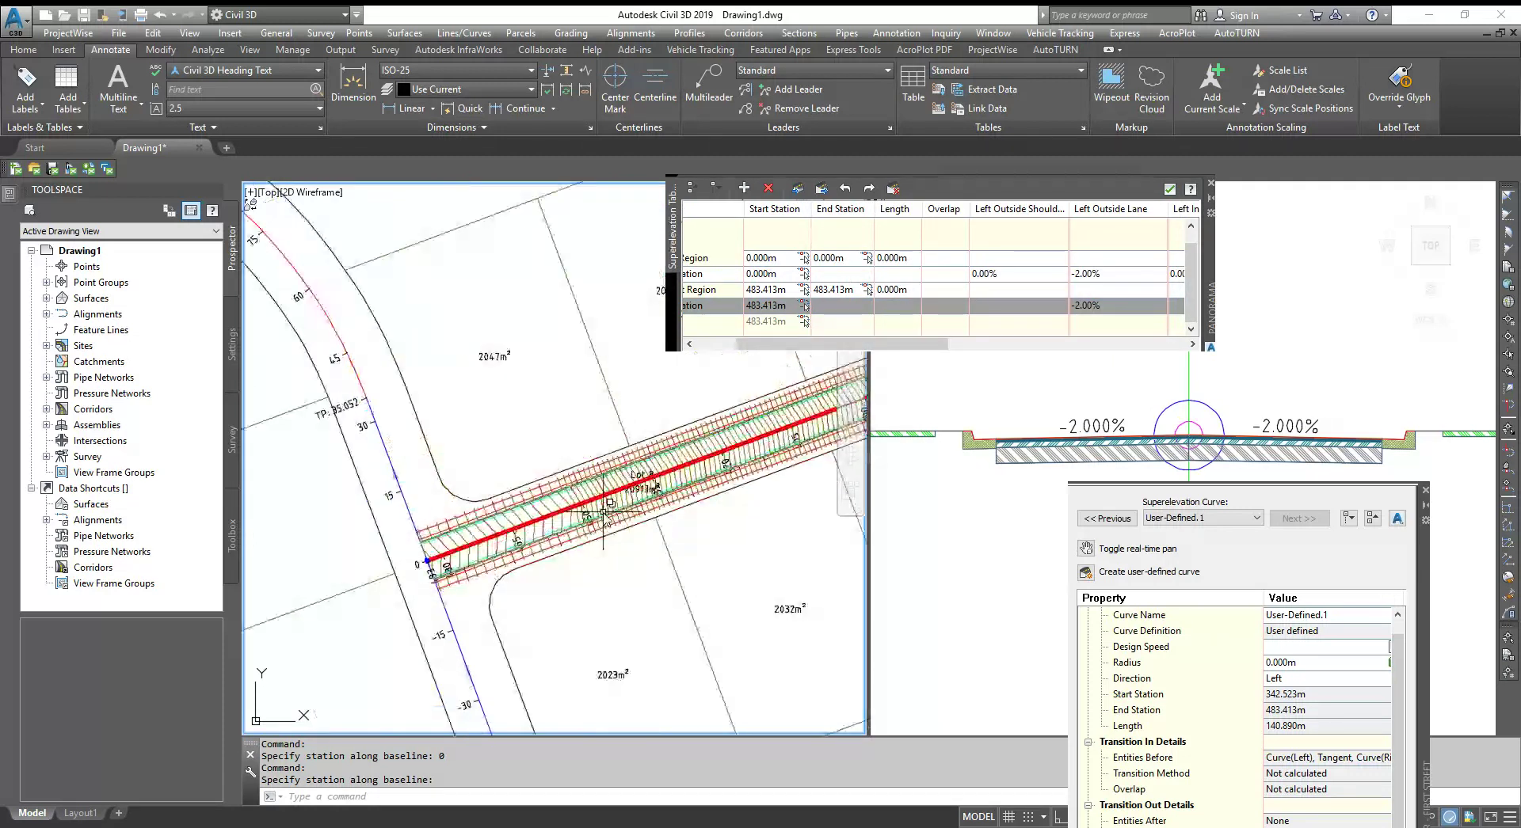
scroll(561, 528, "up", 3)
scroll(617, 538, "down", 2)
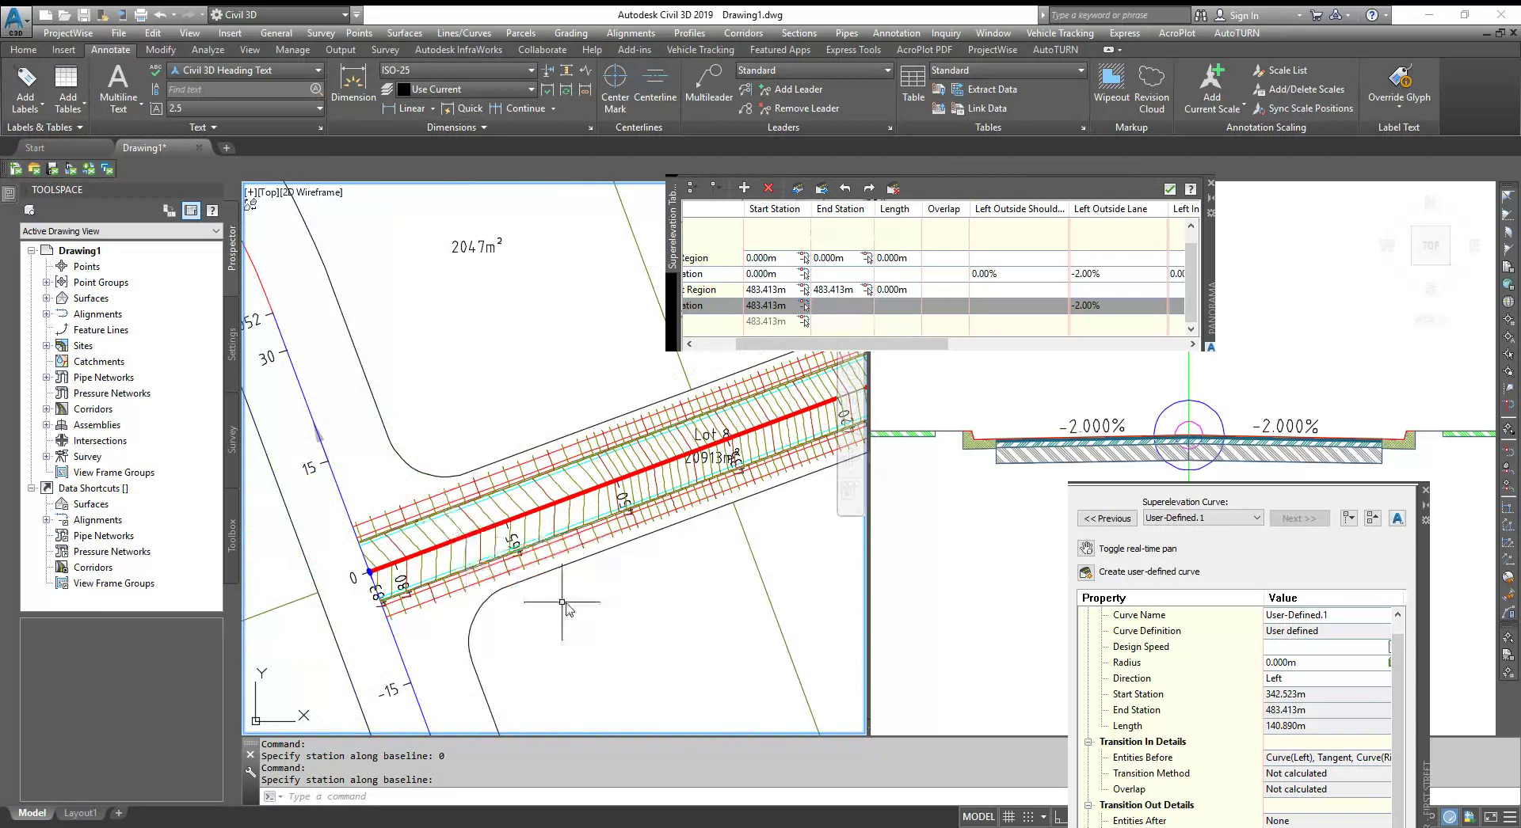
scroll(396, 610, "down", 3)
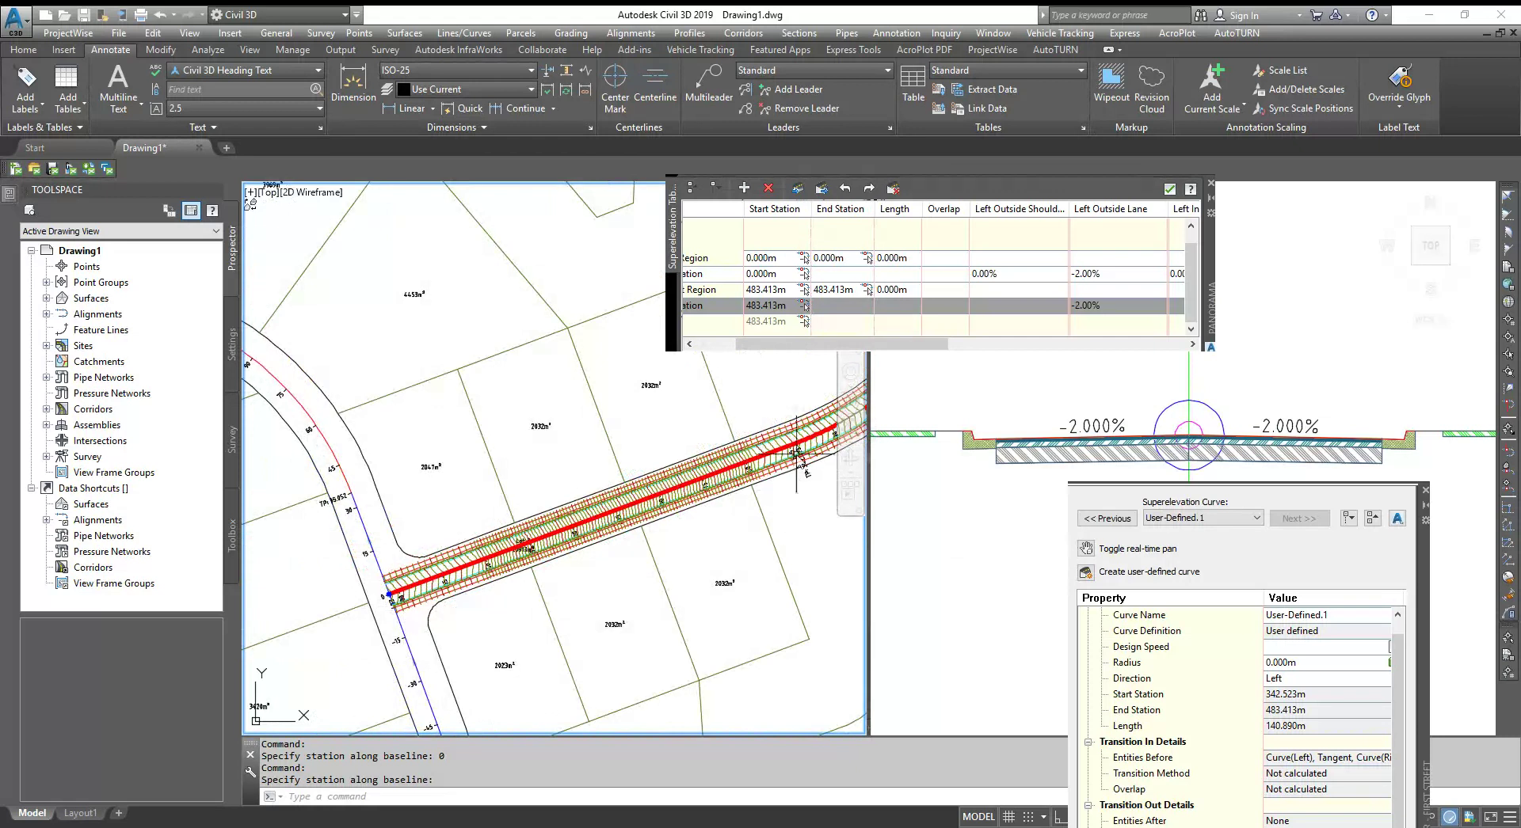
scroll(804, 450, "up", 4)
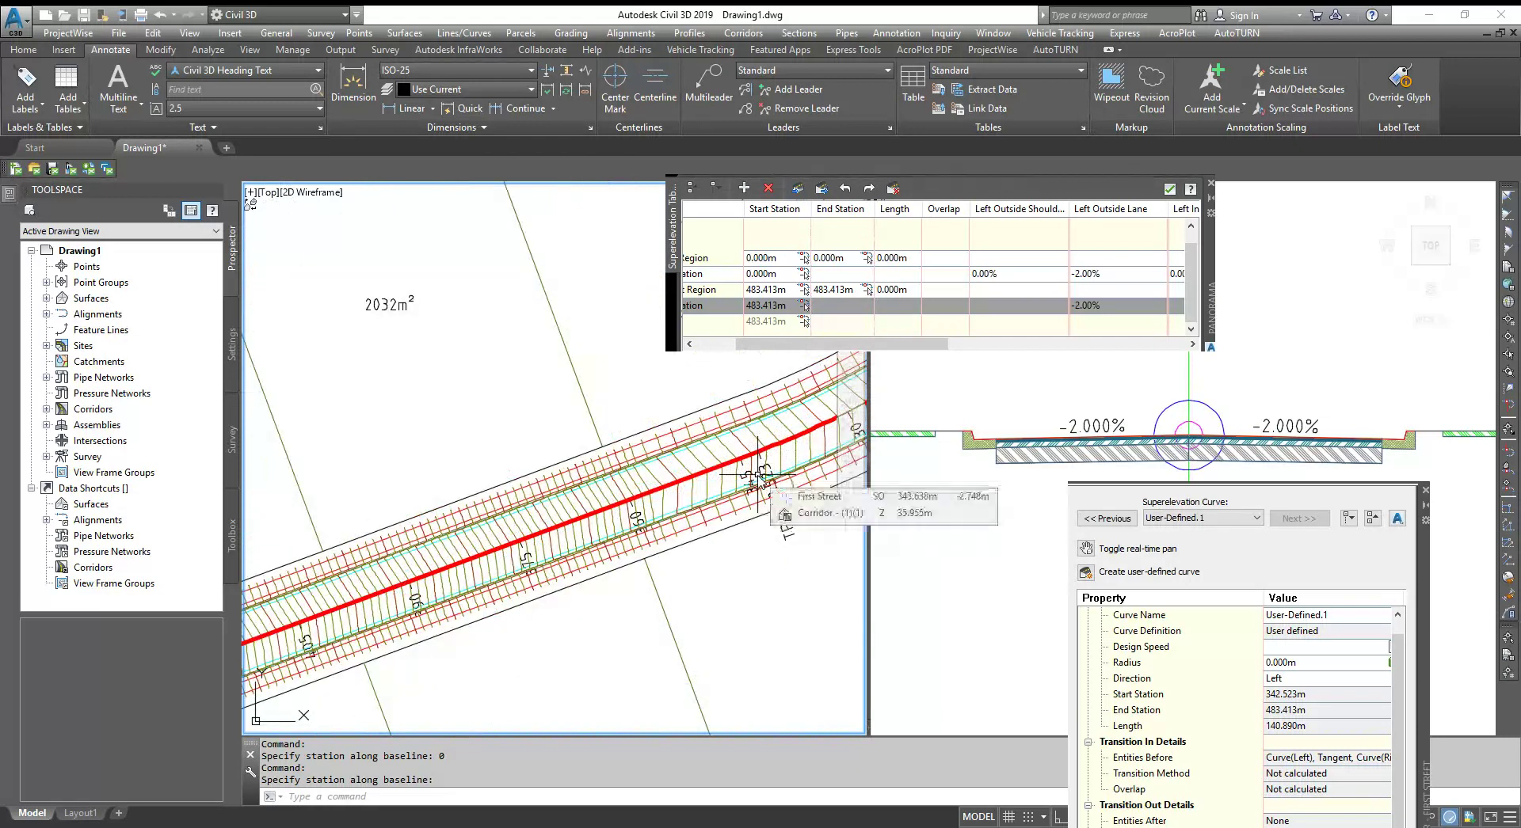
scroll(641, 543, "up", 2)
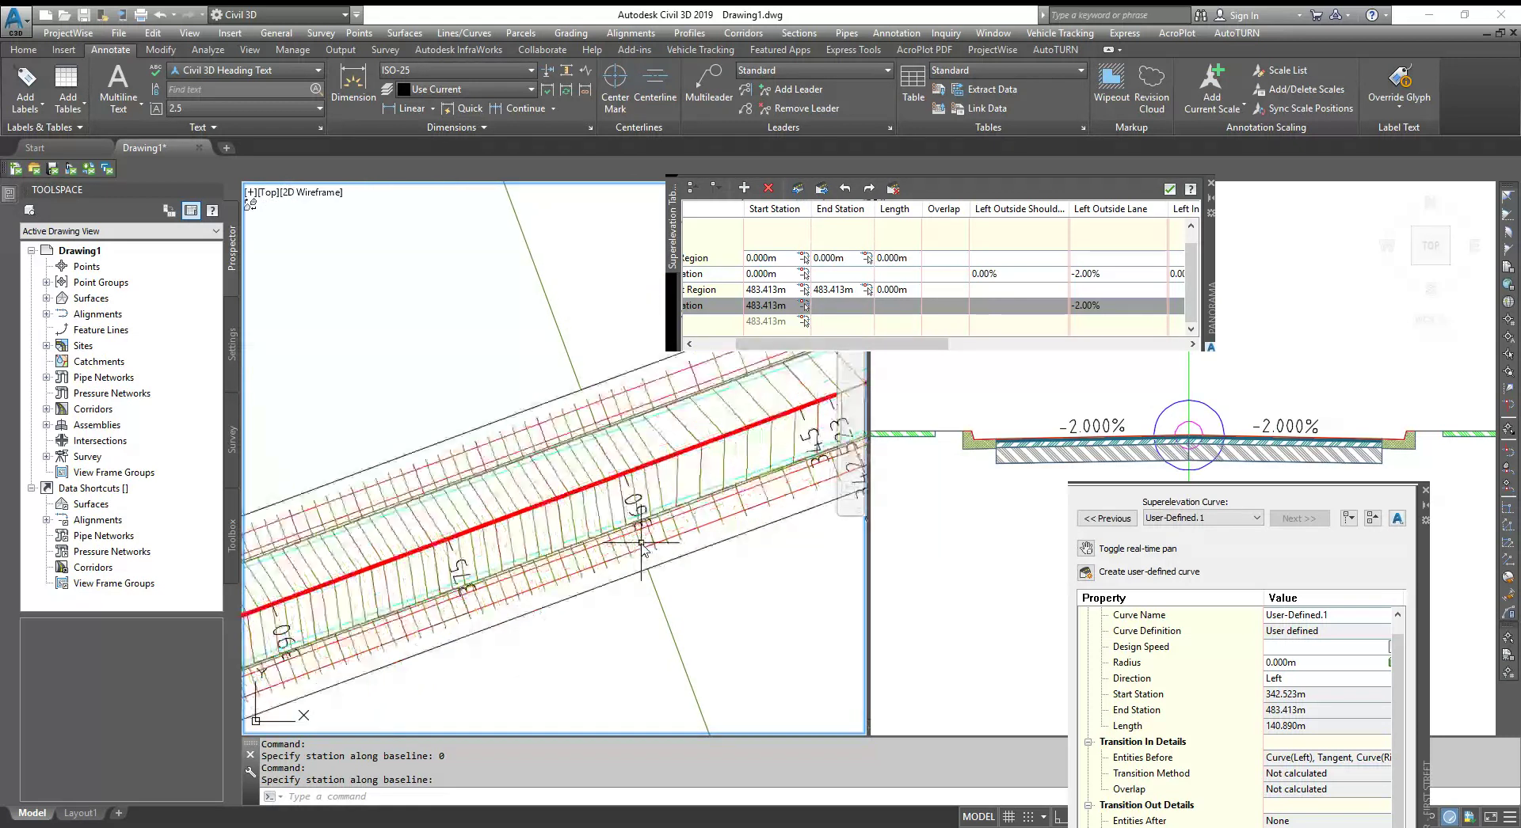
scroll(693, 519, "up", 3)
scroll(693, 519, "down", 3)
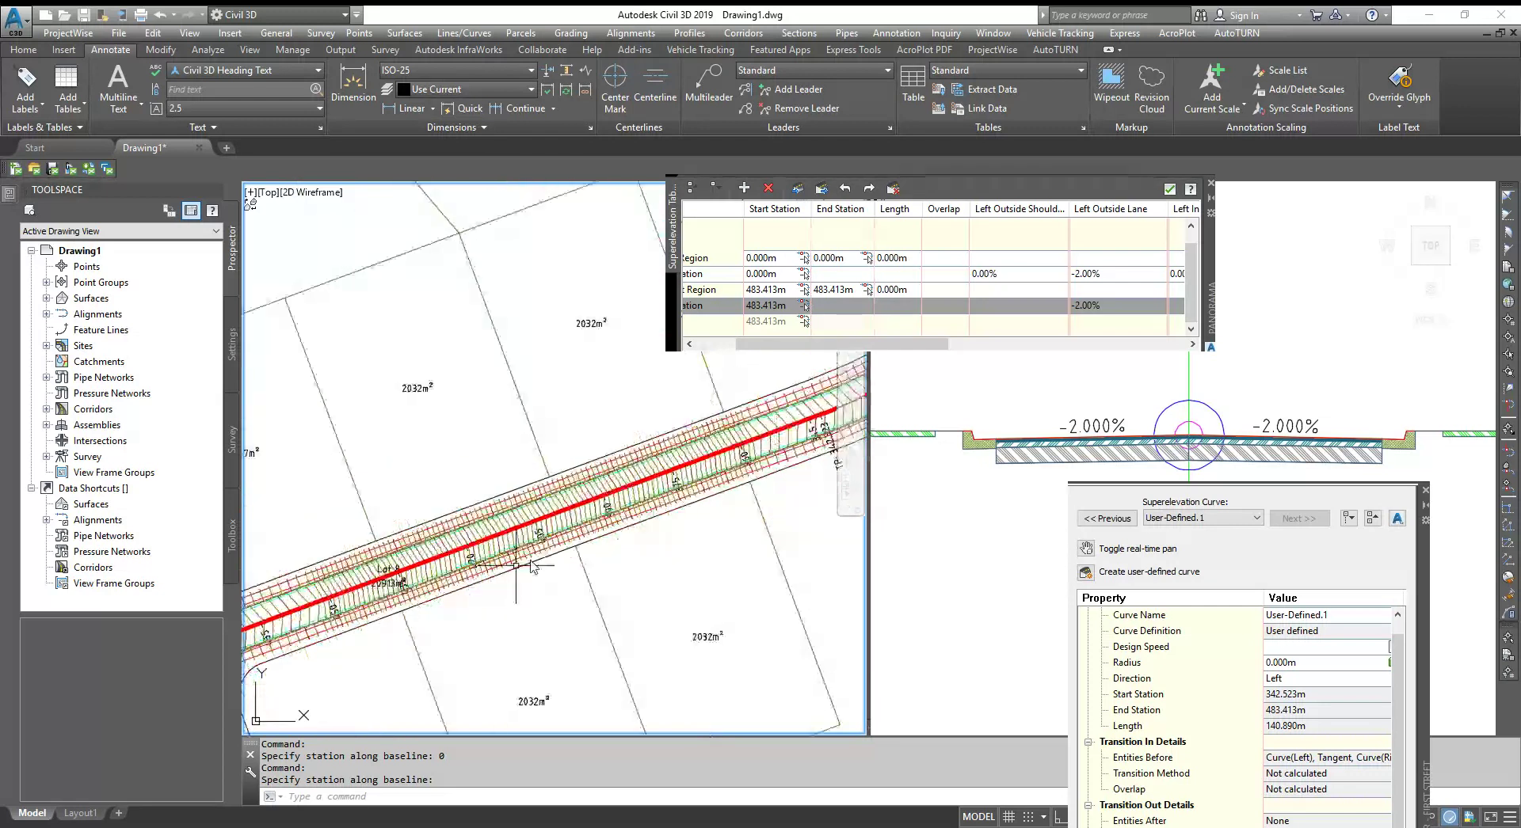
scroll(483, 578, "up", 3)
scroll(756, 481, "down", 5)
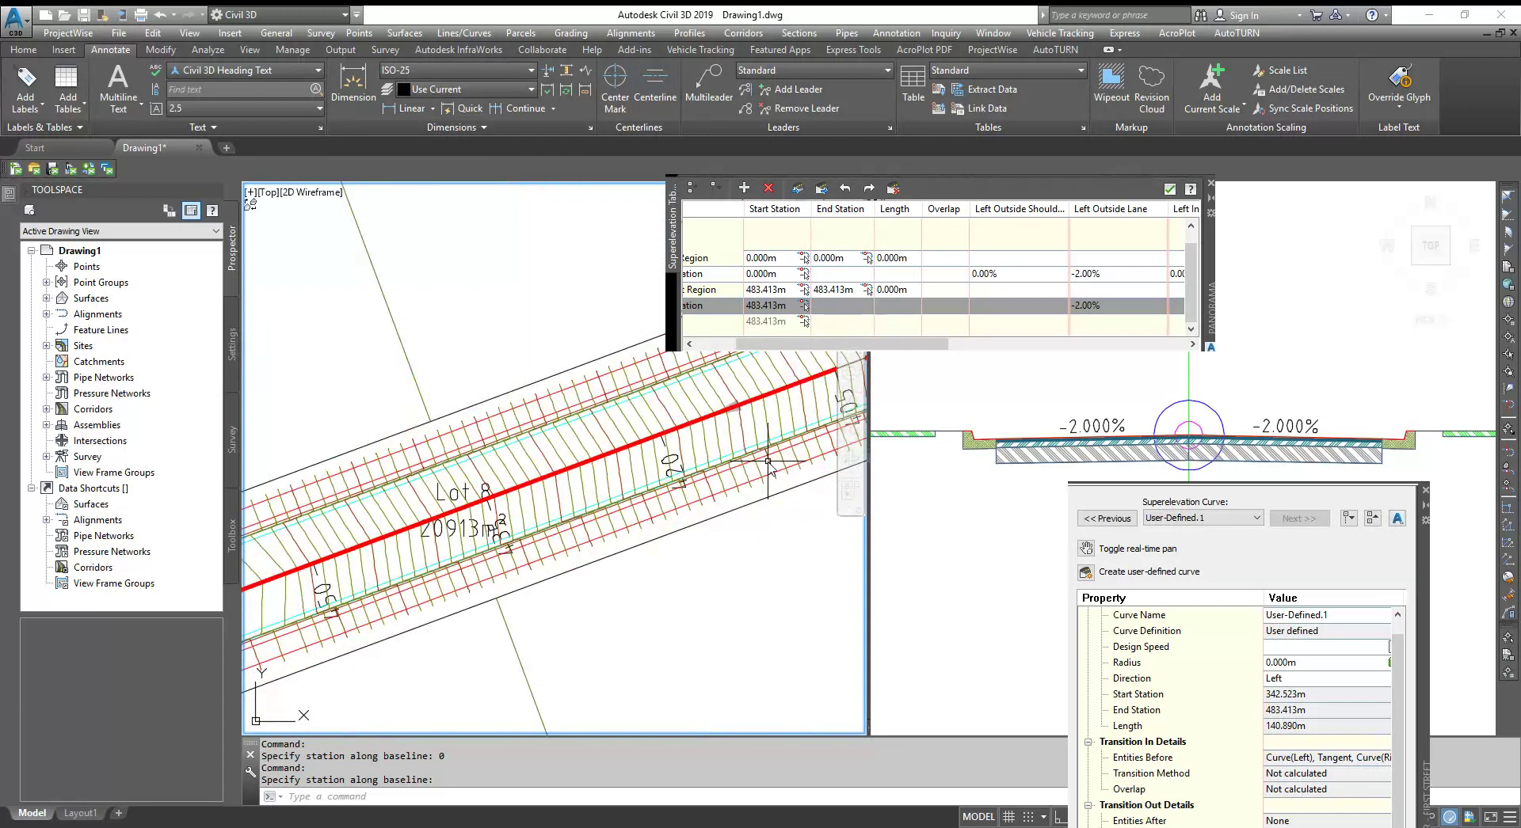
scroll(756, 481, "up", 3)
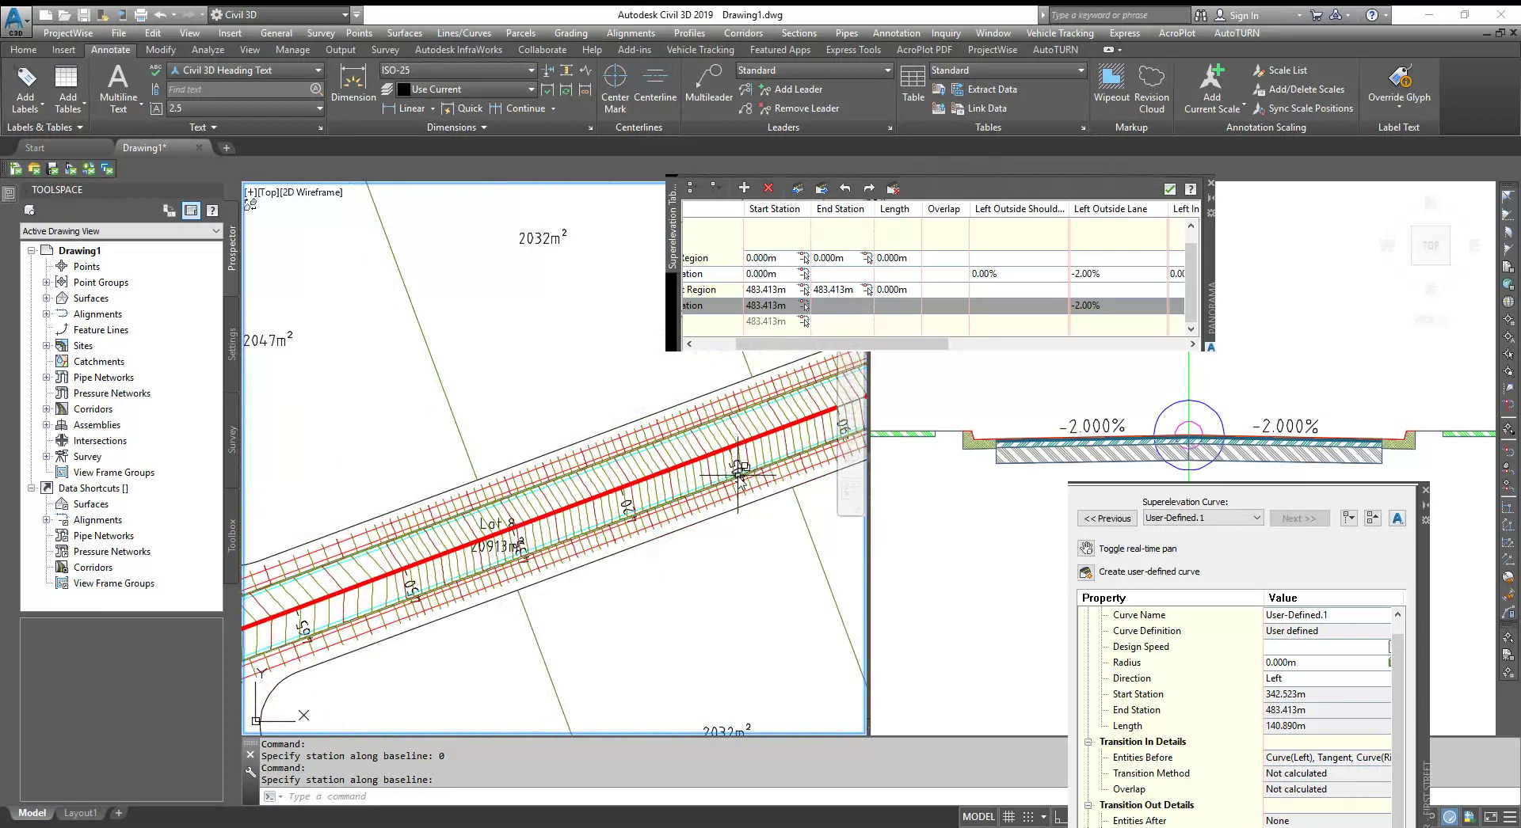
left_click(897, 341)
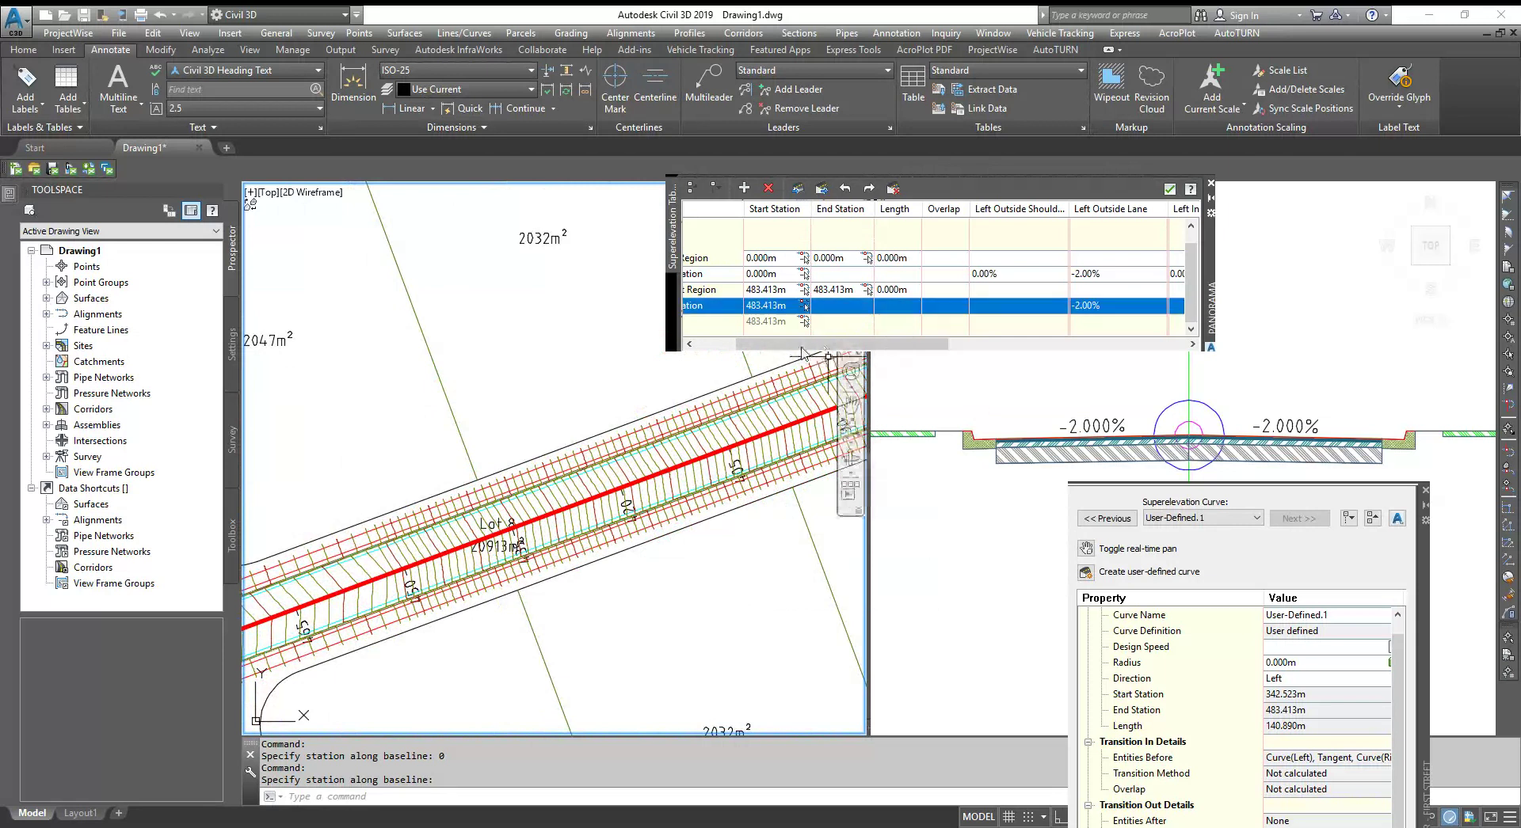
left_click_drag(792, 344, 751, 344)
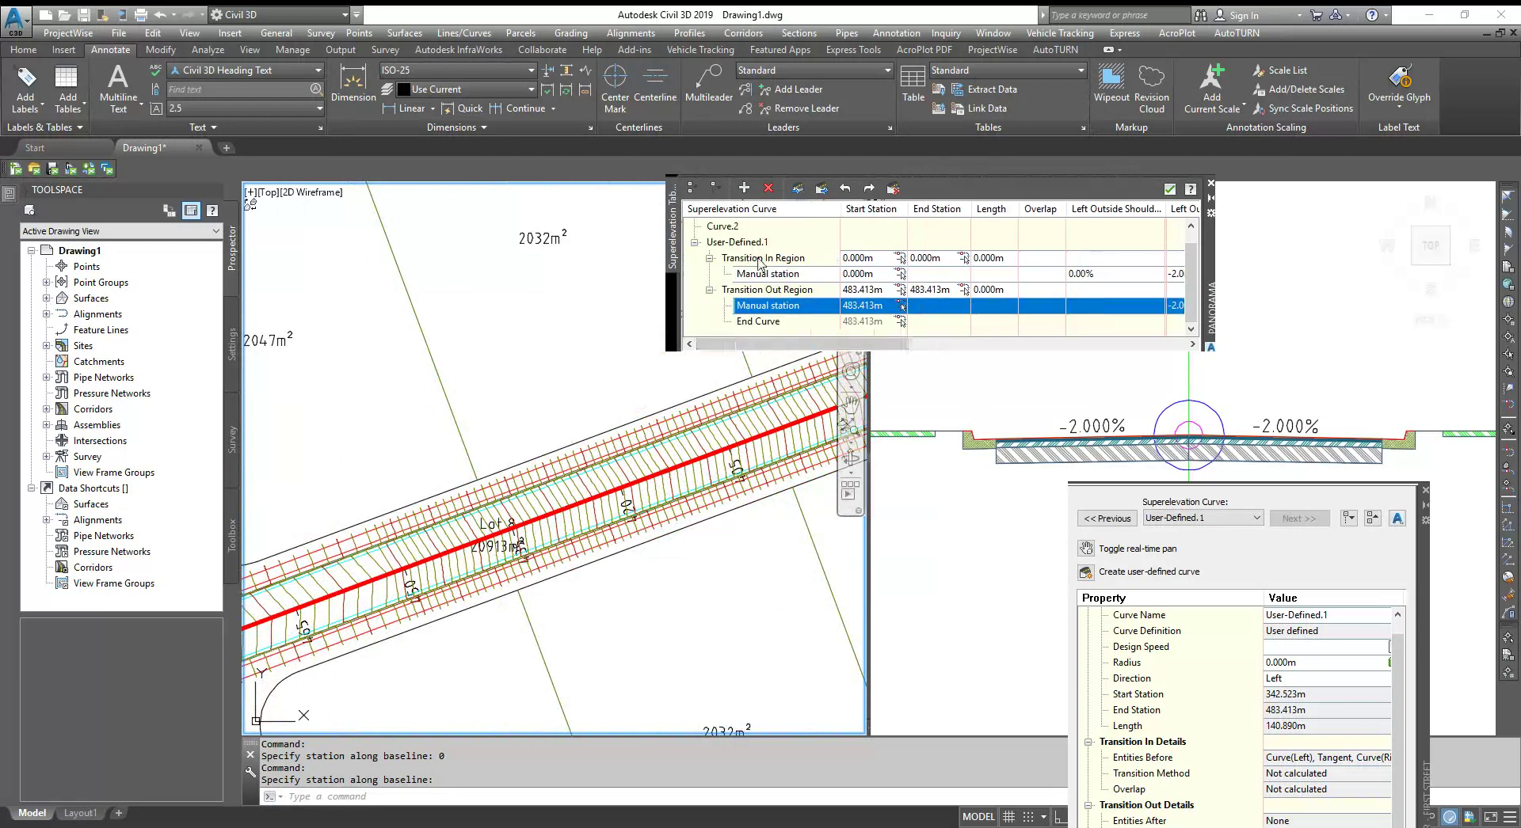
Add a manual station at 360 m to the Transition In Region of User-Defined.1.
right_click(758, 261)
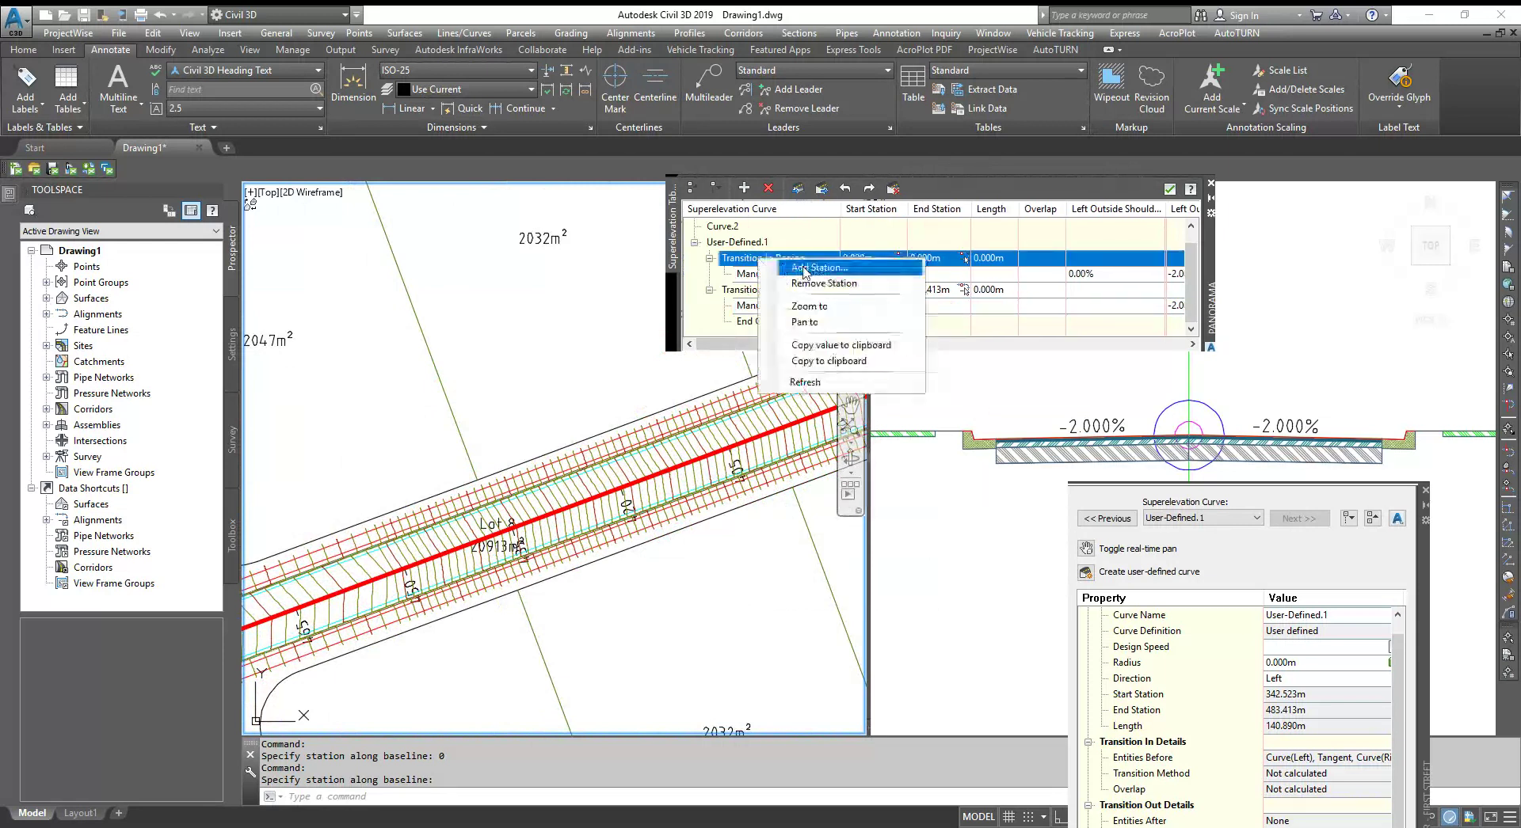
left_click(802, 269)
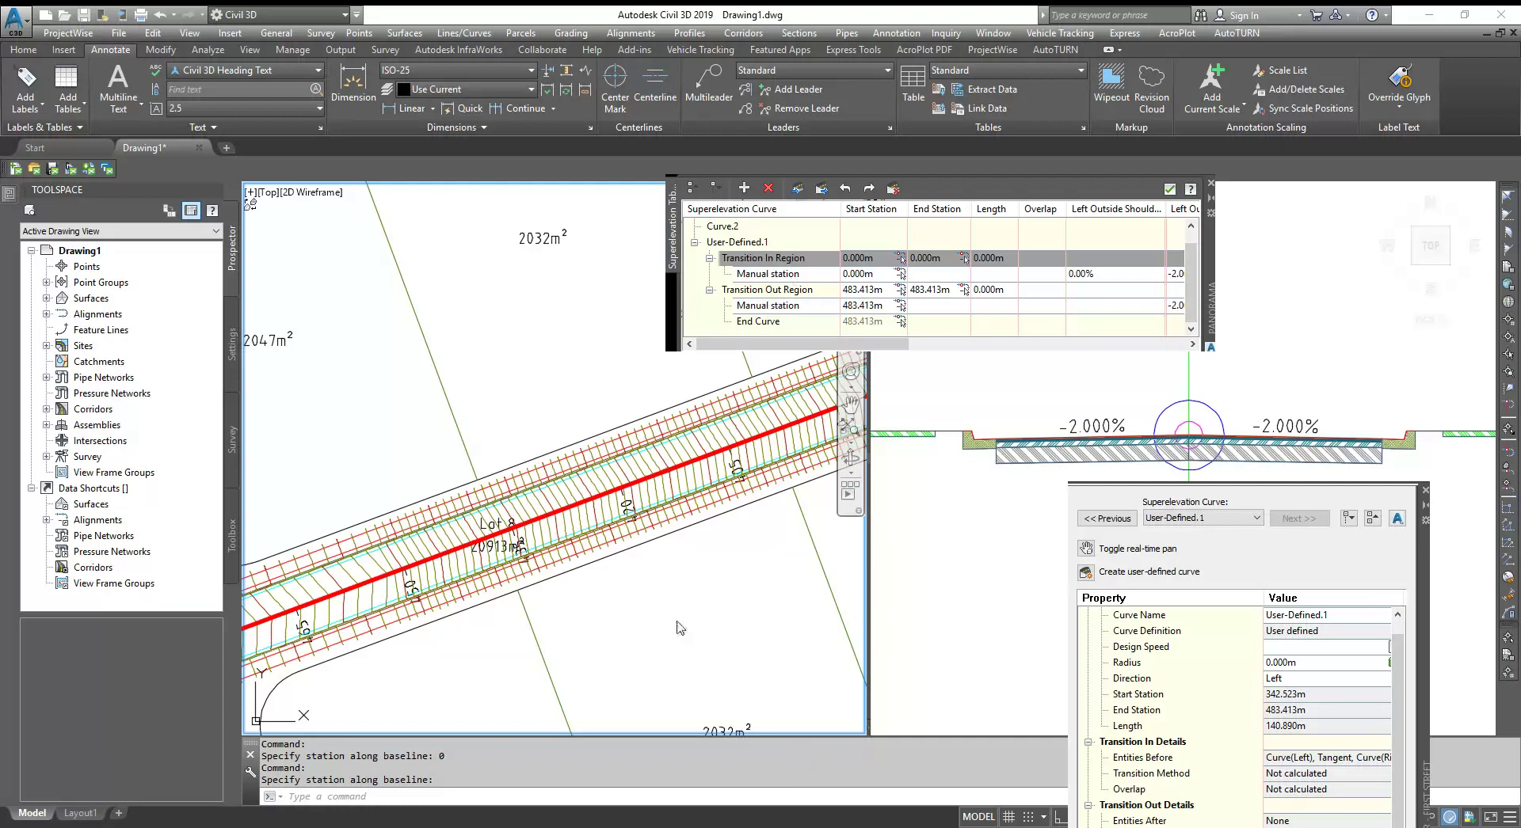
scroll(680, 629, "down", 3)
scroll(753, 587, "up", 3)
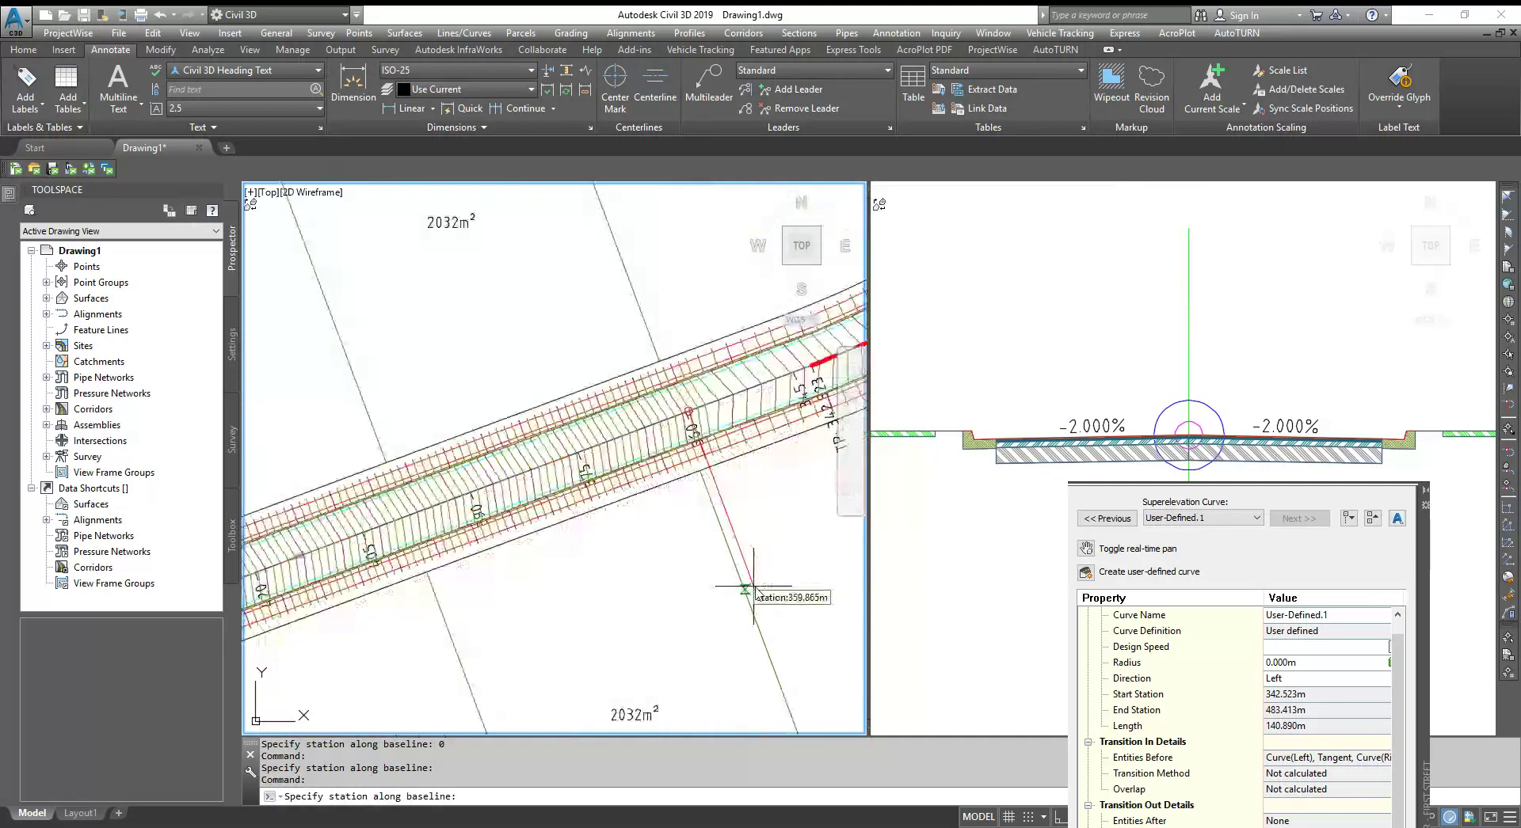
scroll(722, 544, "up", 3)
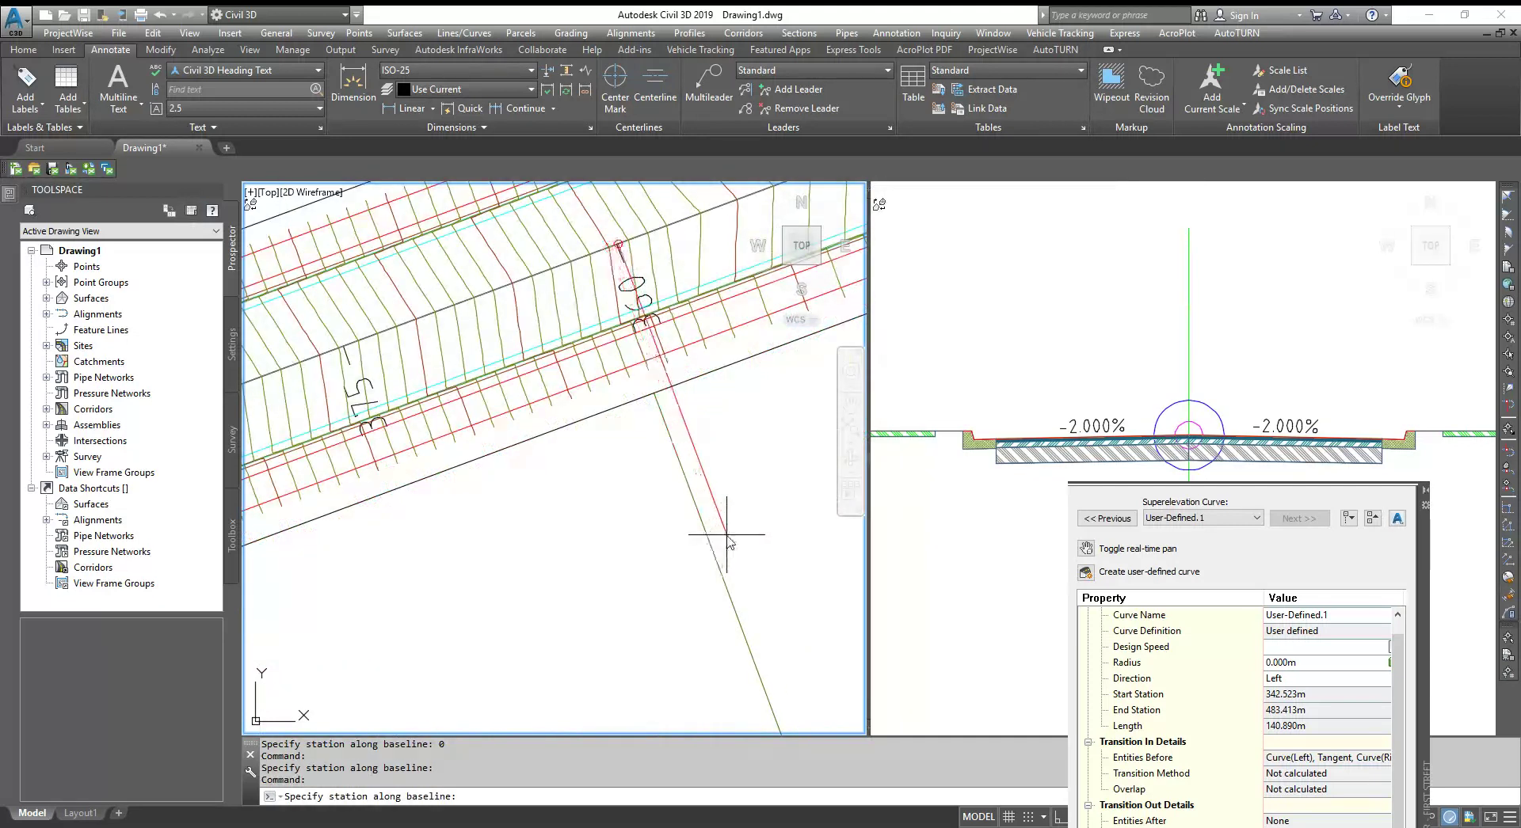
type("360")
key("Return")
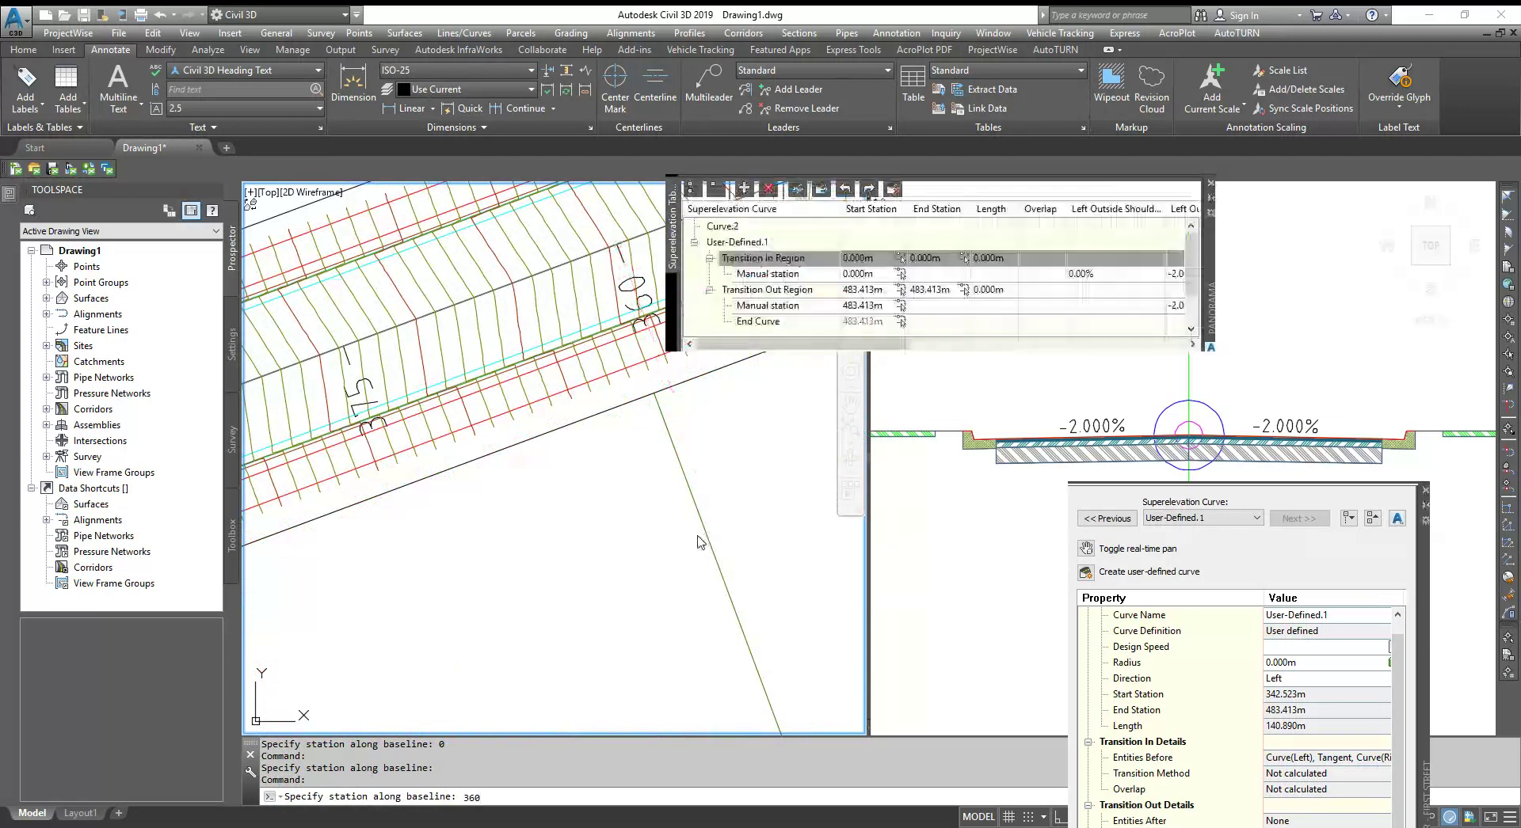
left_click(842, 281)
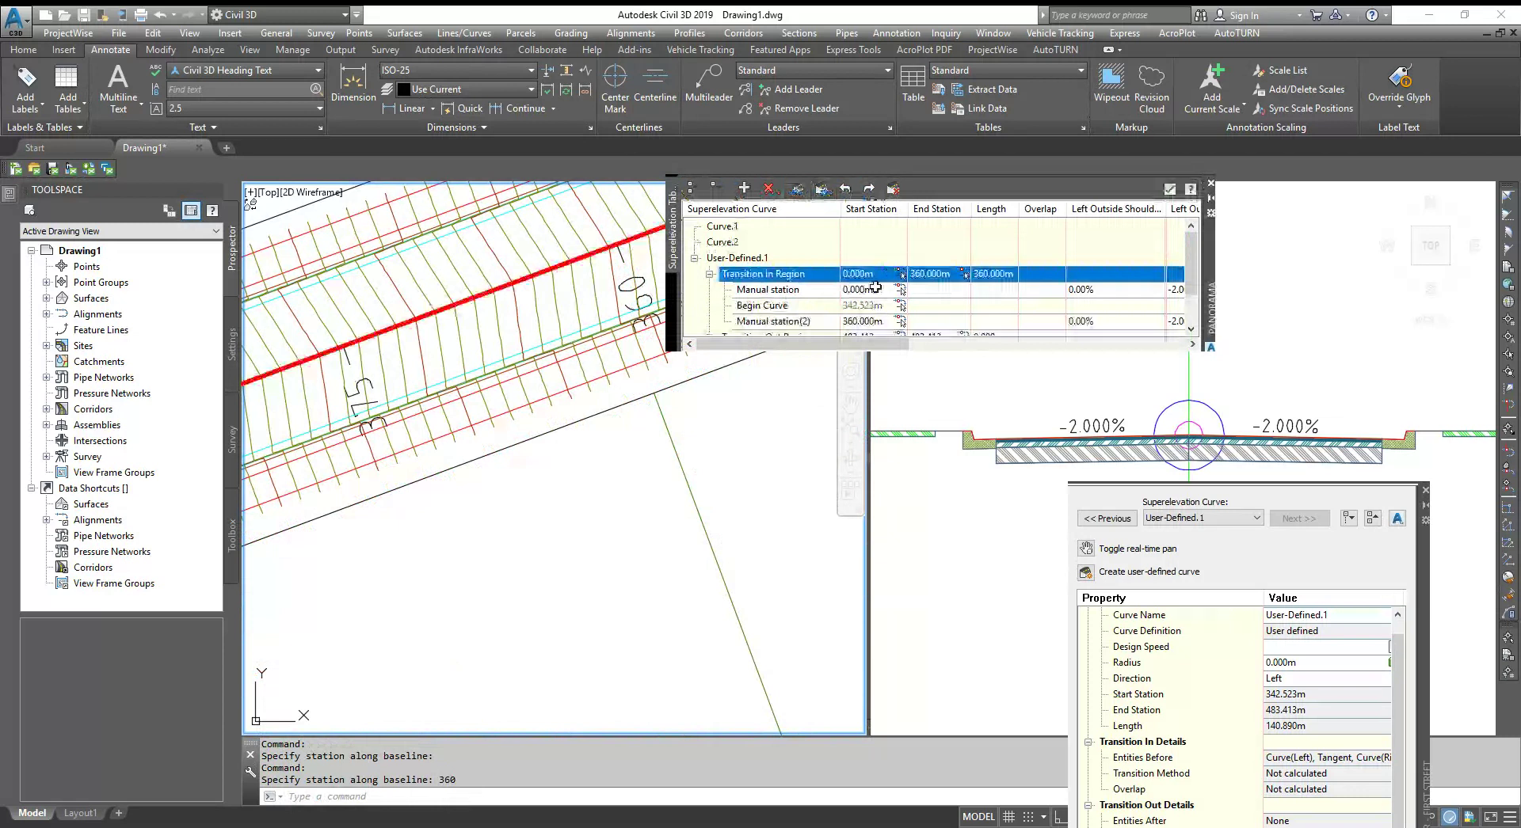
Add another manual station at 410 m to the Transition In Region, following the 360 m station.
scroll(879, 287, "down", 1)
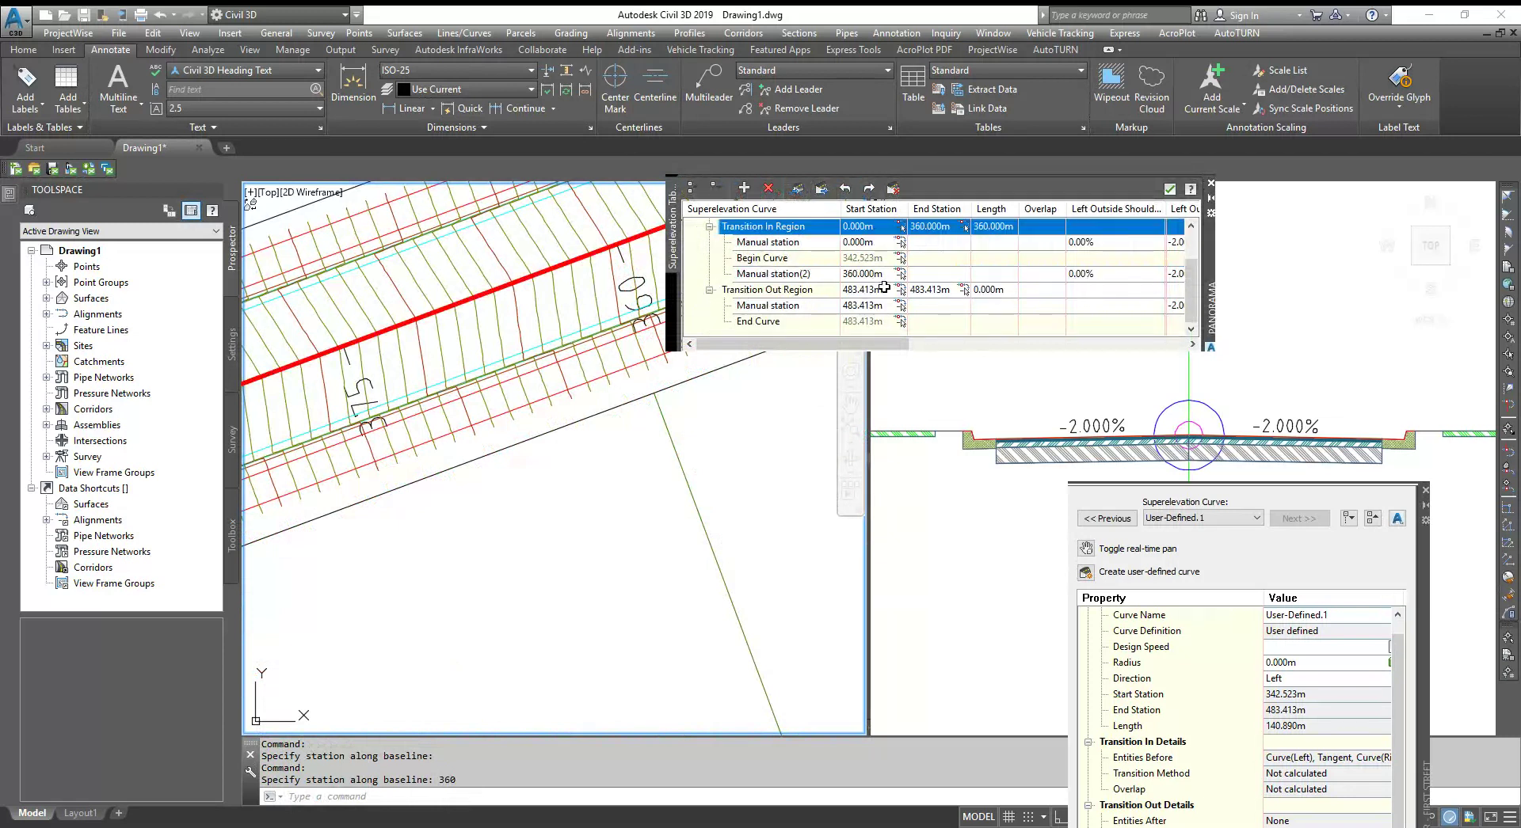
left_click(794, 277)
right_click(794, 277)
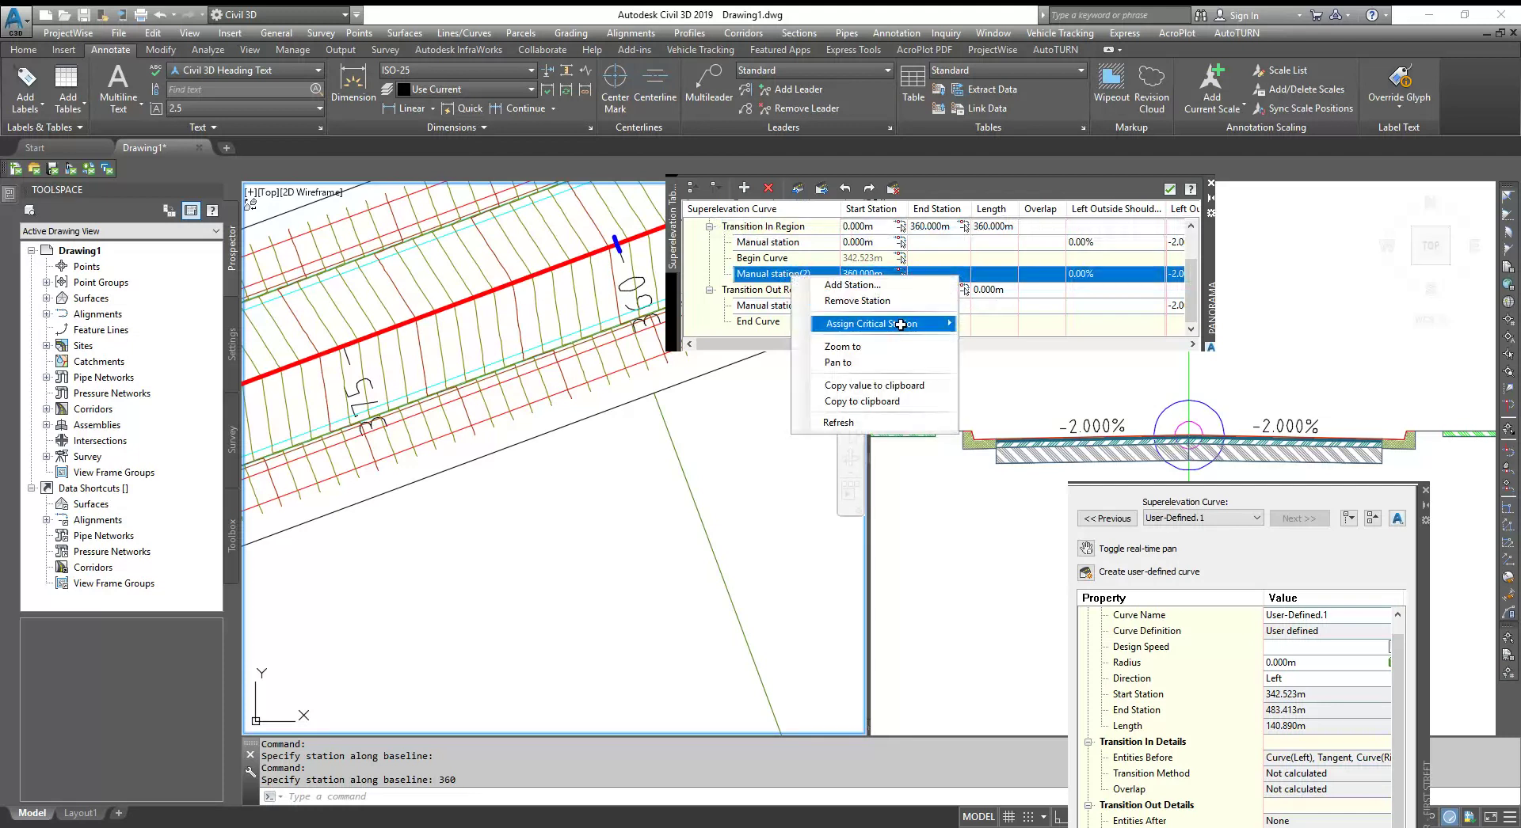
mouse_move(900, 325)
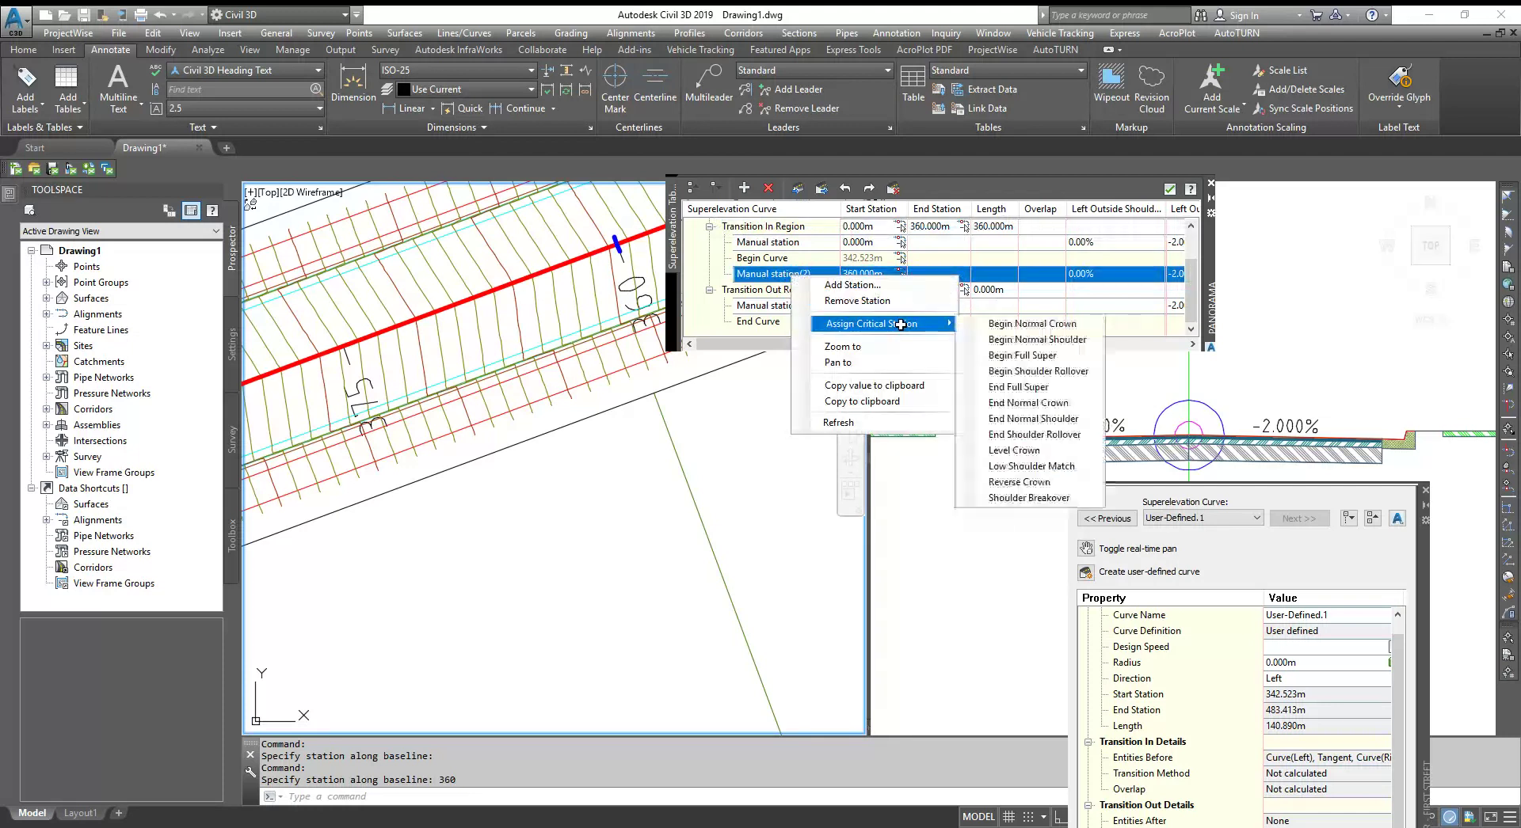
left_click(851, 285)
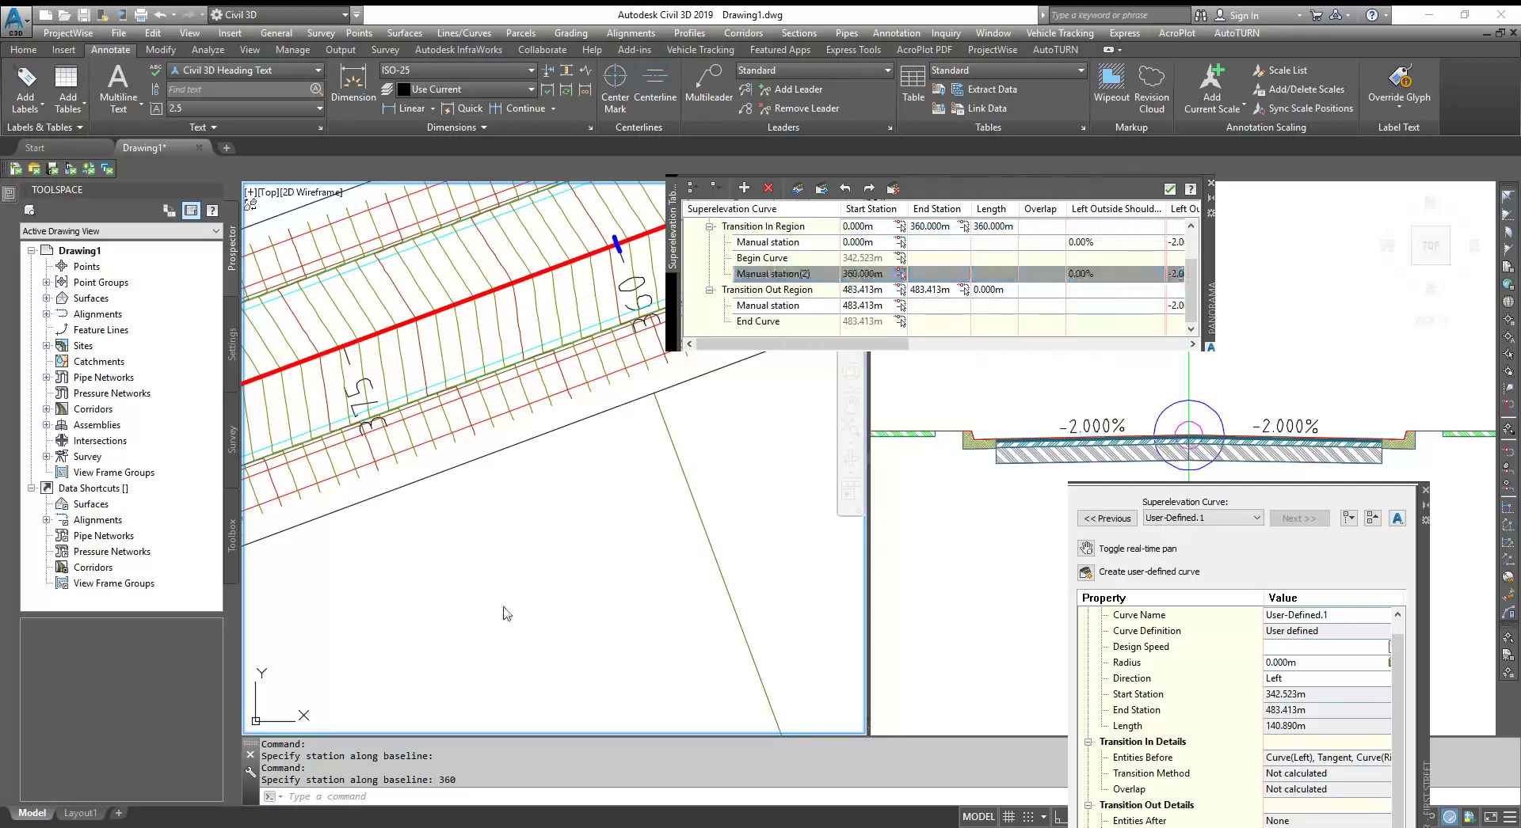
key("Return")
type("410")
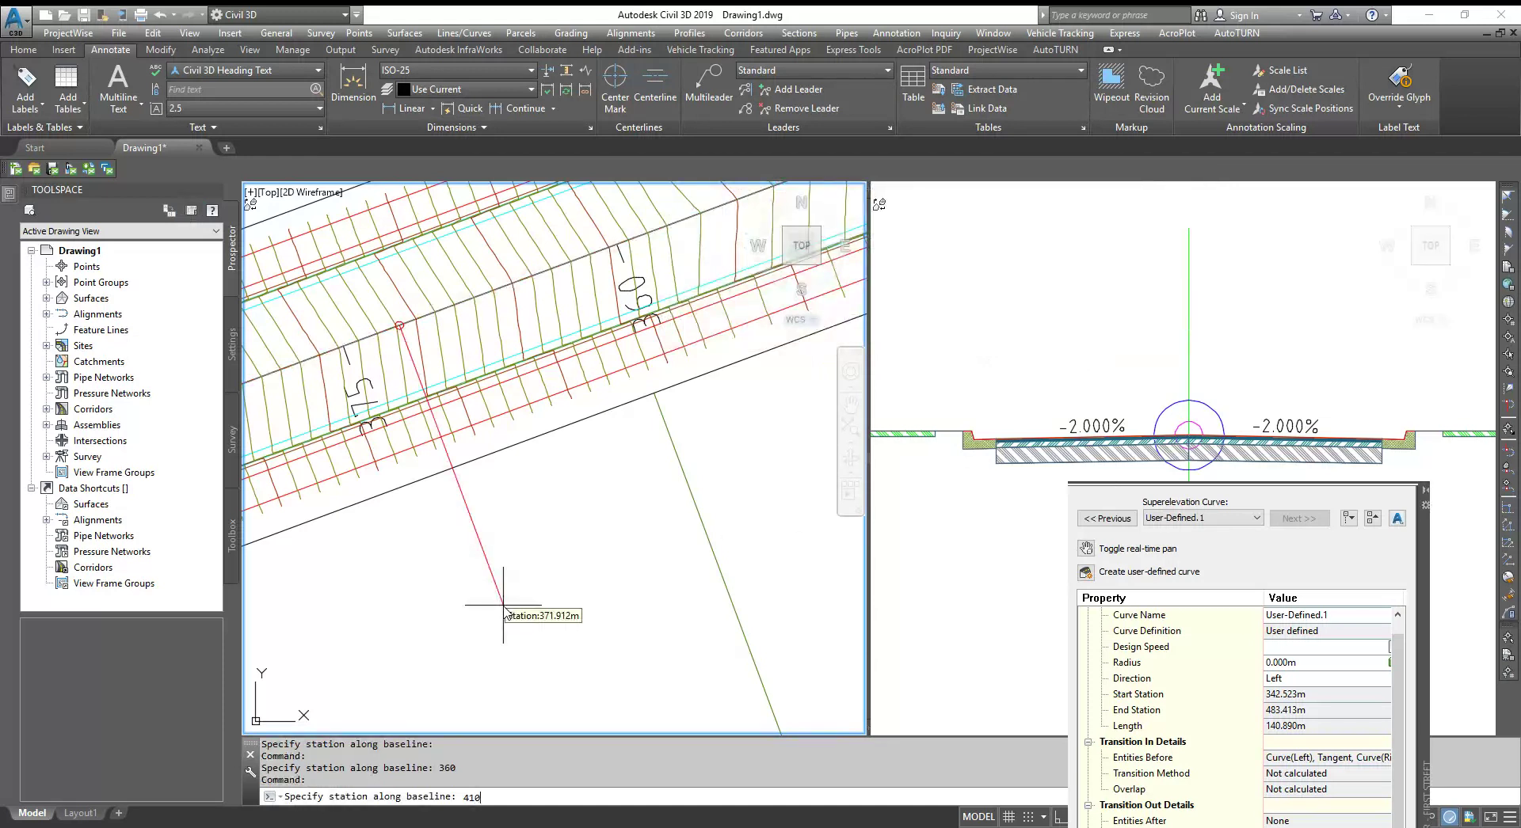
key("Return")
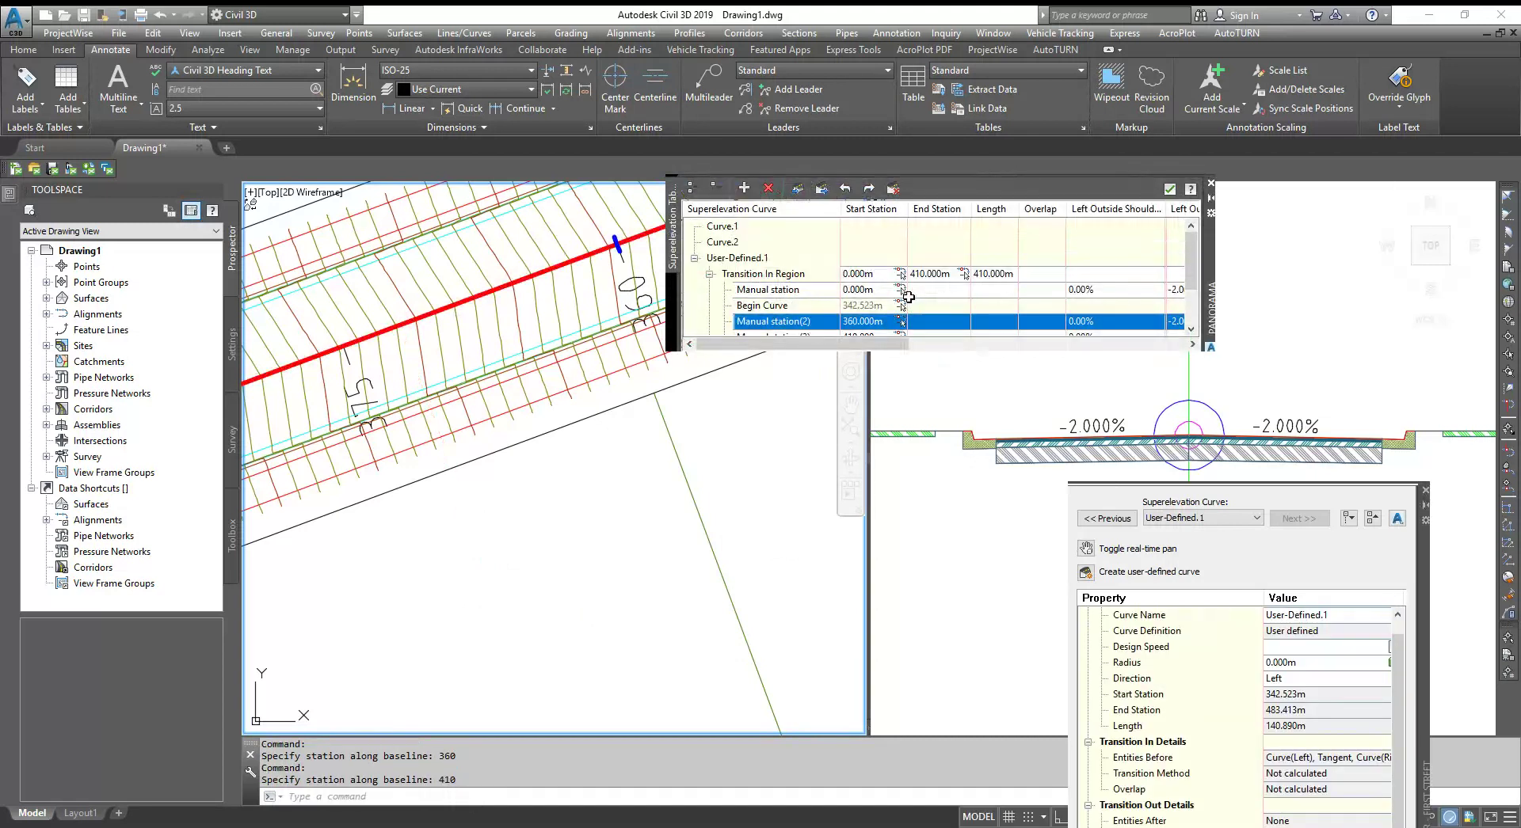
Set the Left Outside Lane slope to -1% and the Right Outside Lane slope to 1% at the 410 m manual station.
scroll(909, 293, "down", 1)
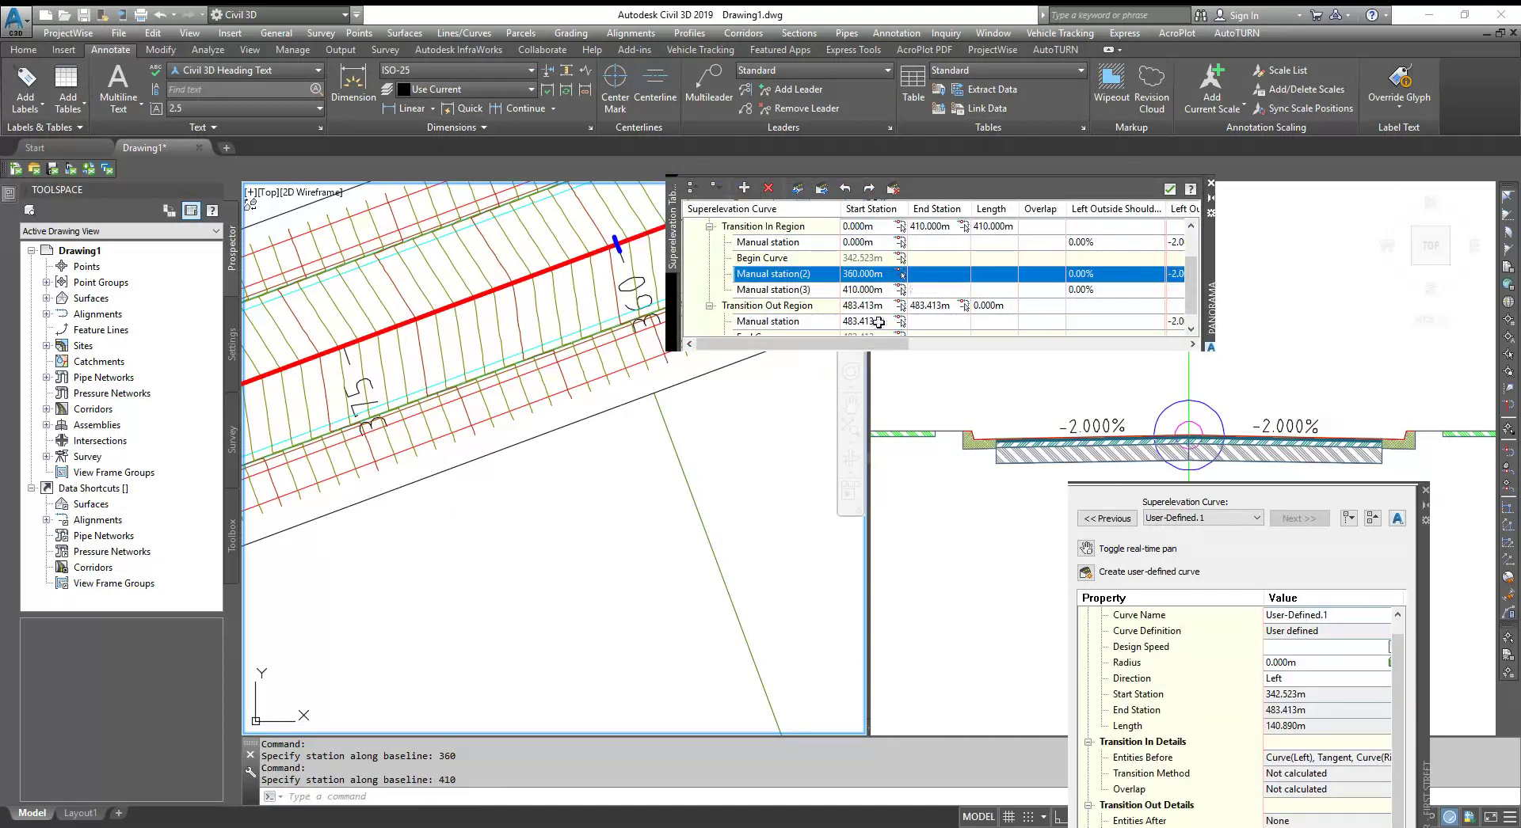
left_click_drag(885, 345, 986, 339)
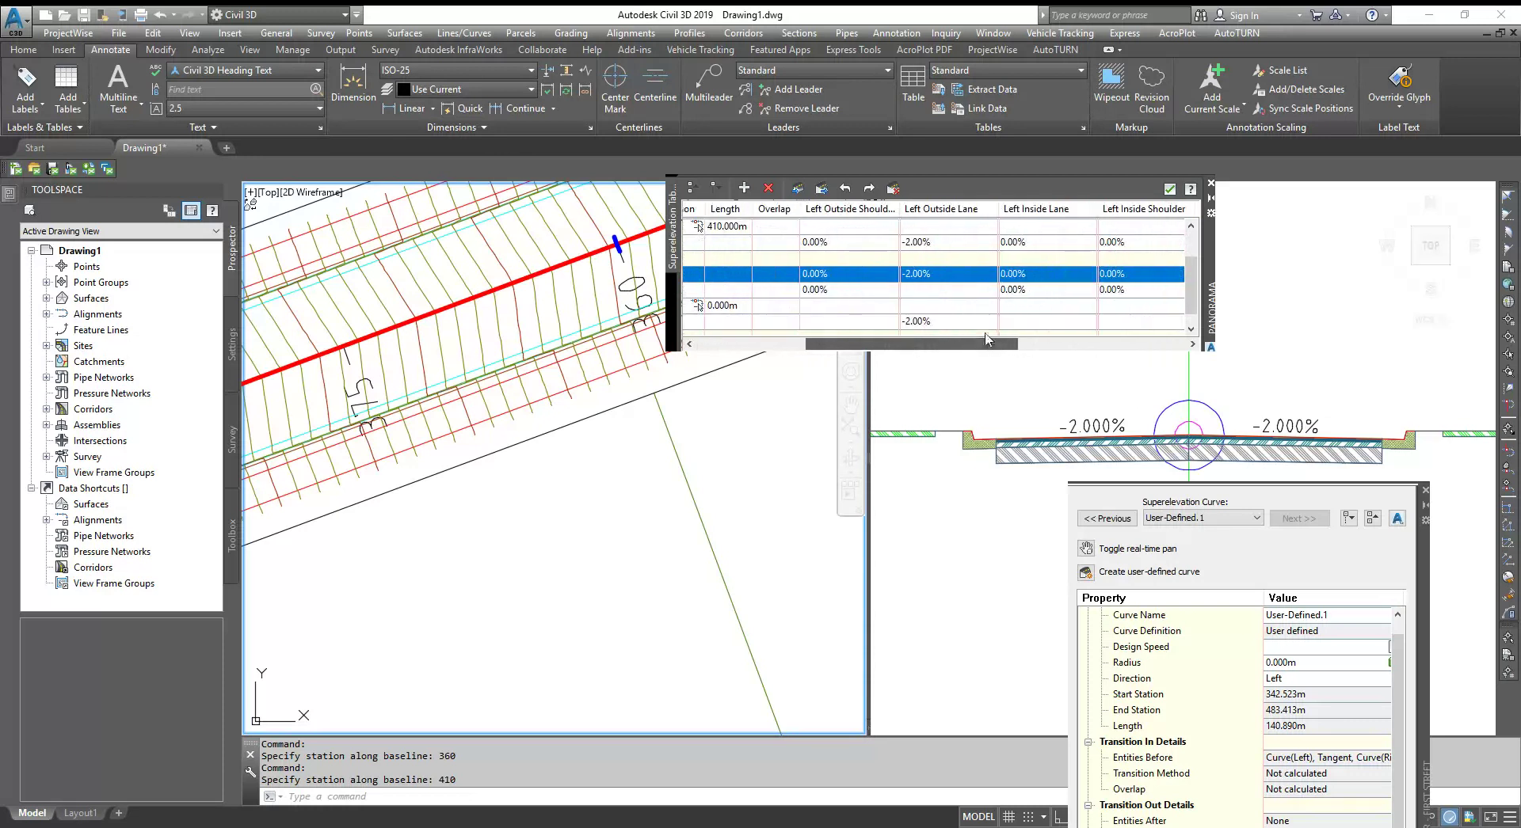
left_click(932, 289)
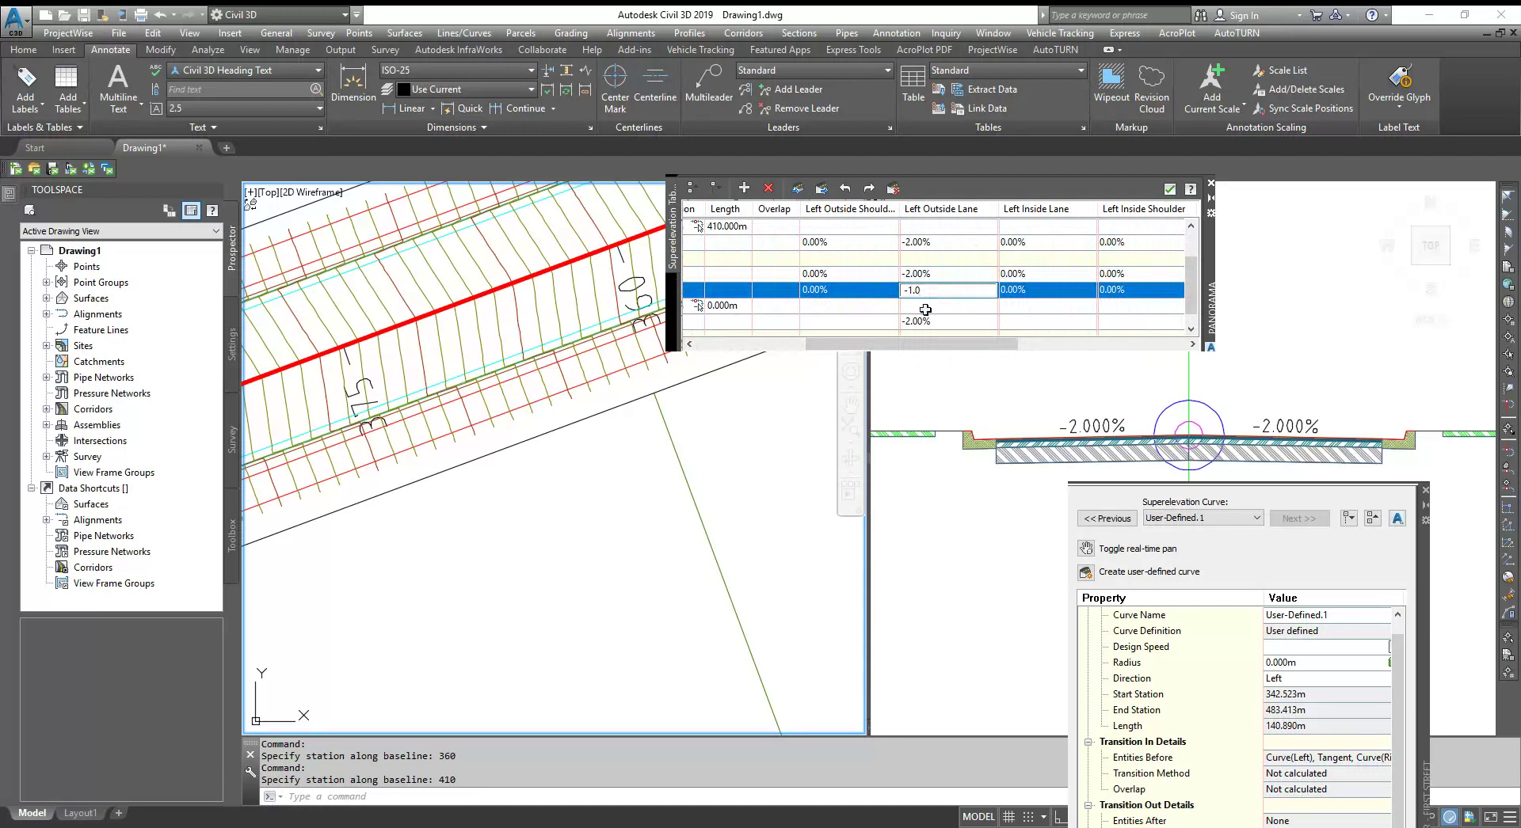
type("-1.0")
key("Return")
left_click_drag(982, 349, 1127, 345)
left_click(1089, 292)
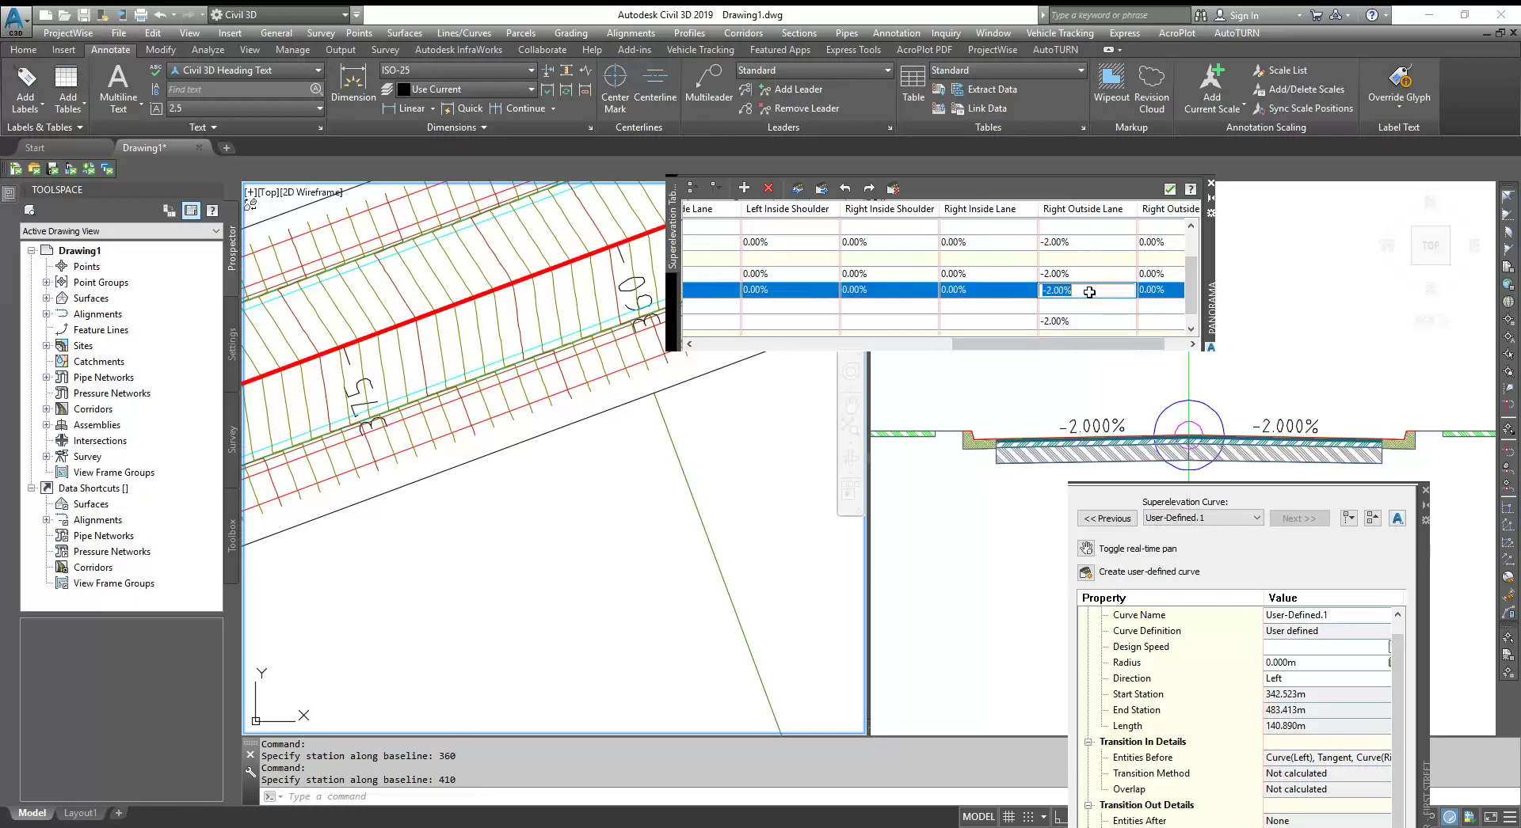
type("1")
key("Return")
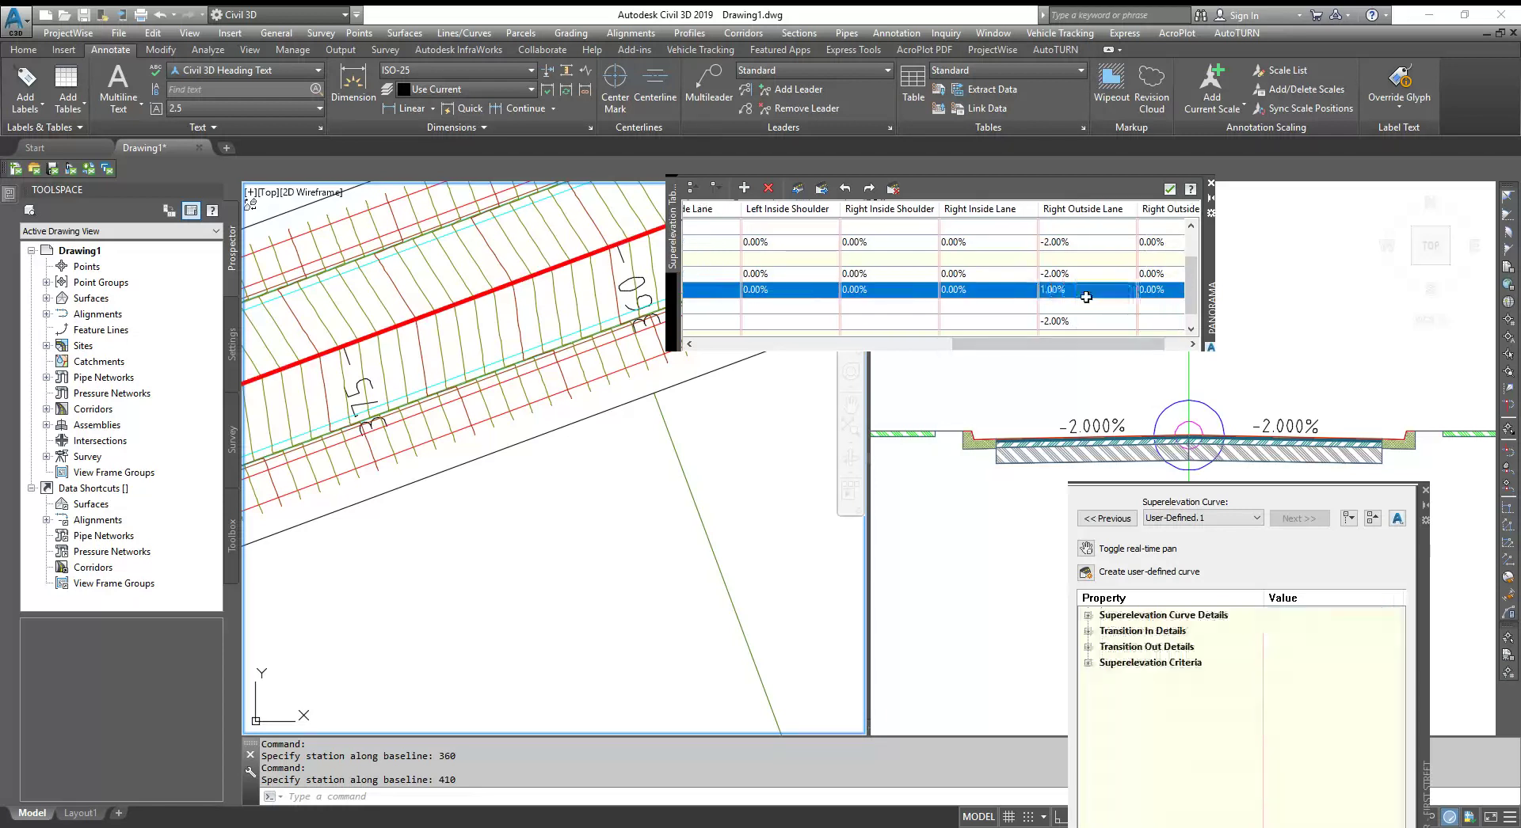
Set the Left Outside Lane slope to -1% and the Right Outside Lane slope to 1% at the 483.413 m manual station.
scroll(584, 487, "down", 3)
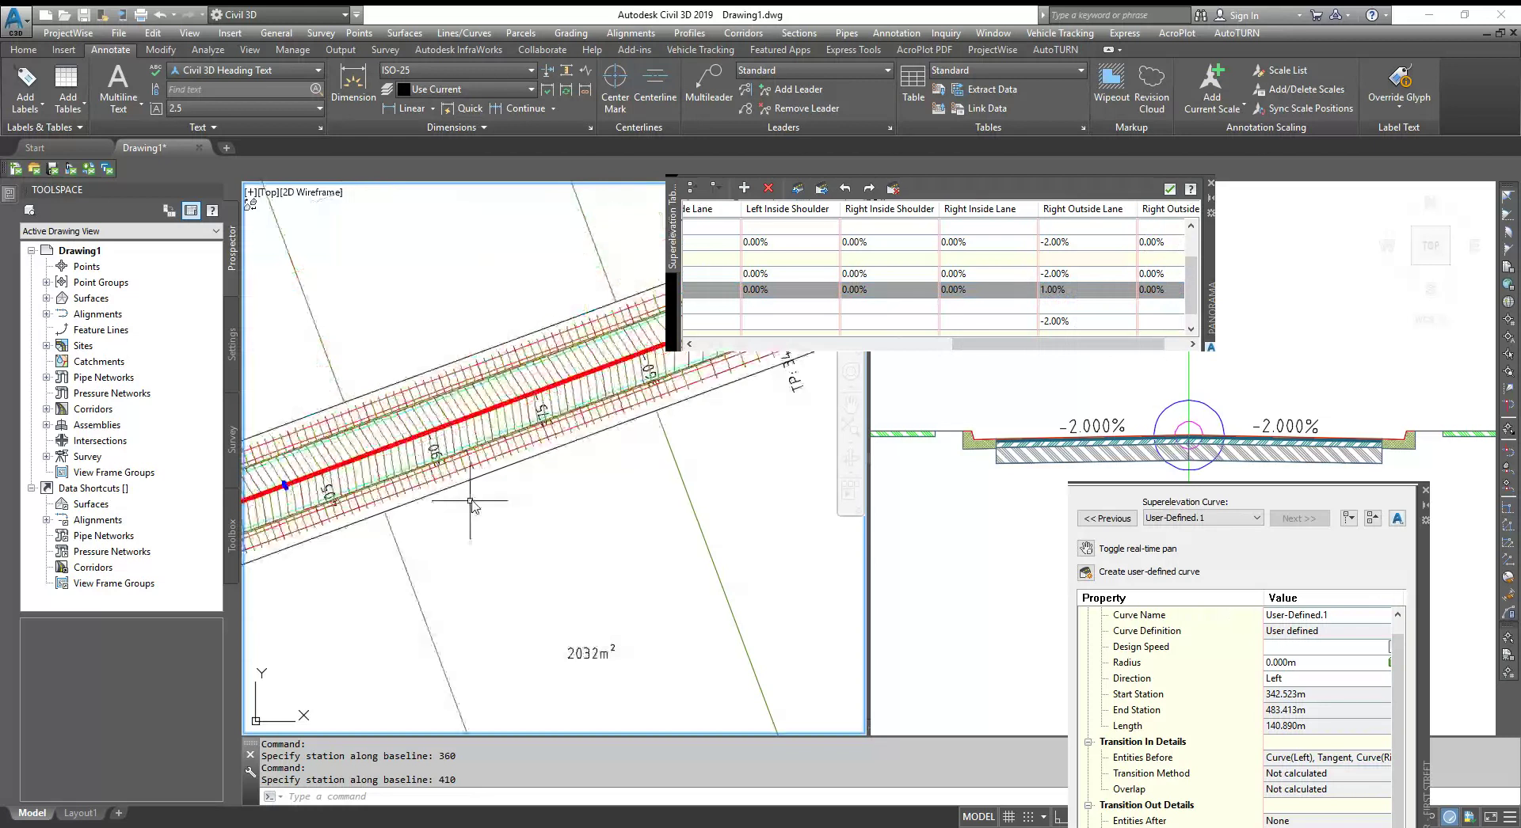
left_click_drag(973, 345, 725, 346)
scroll(870, 317, "down", 1)
left_click_drag(879, 346, 940, 346)
left_click(1032, 308)
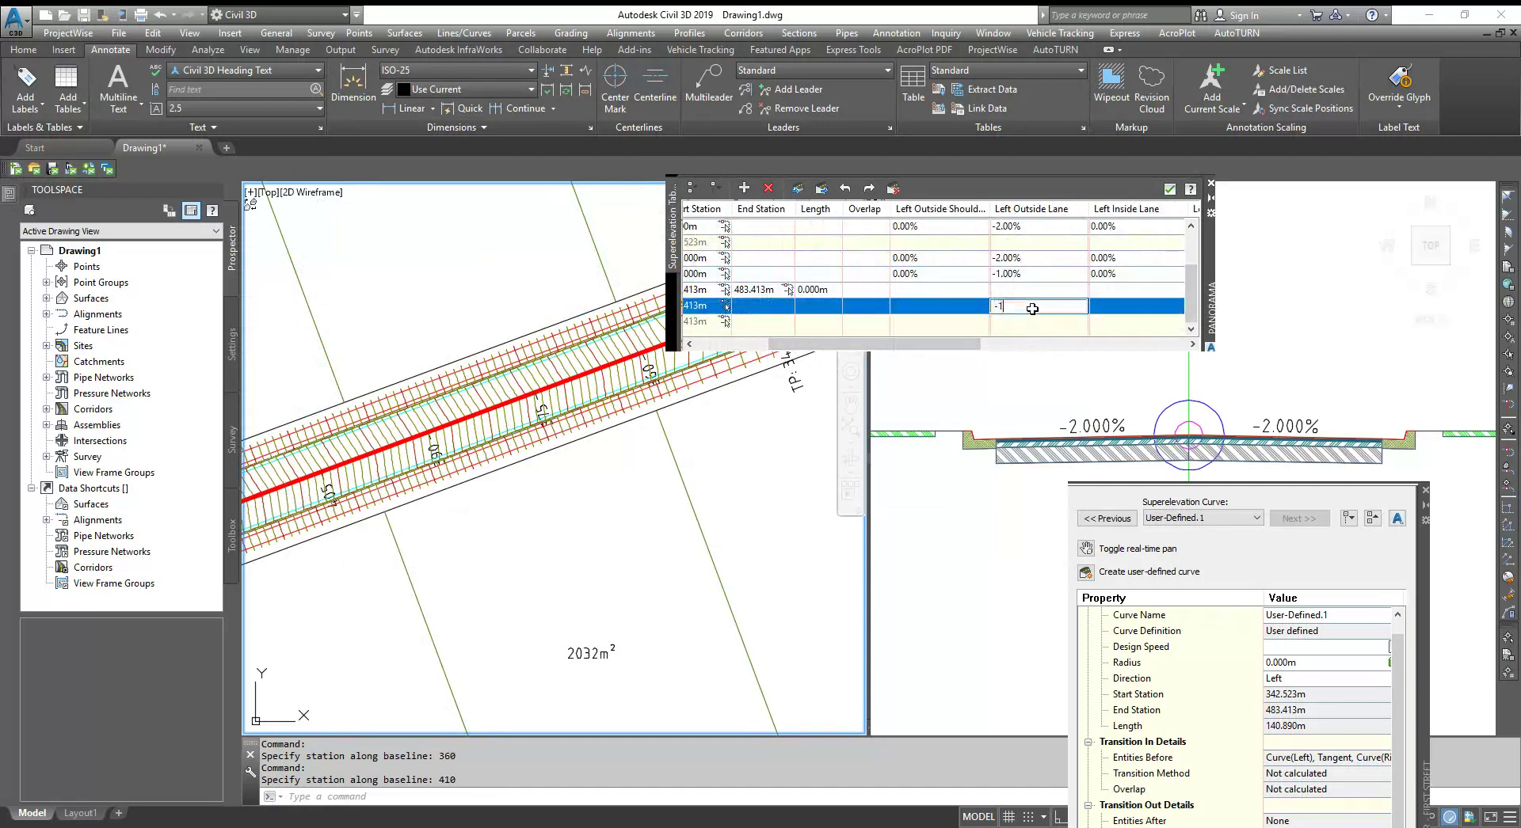
type("-1.0")
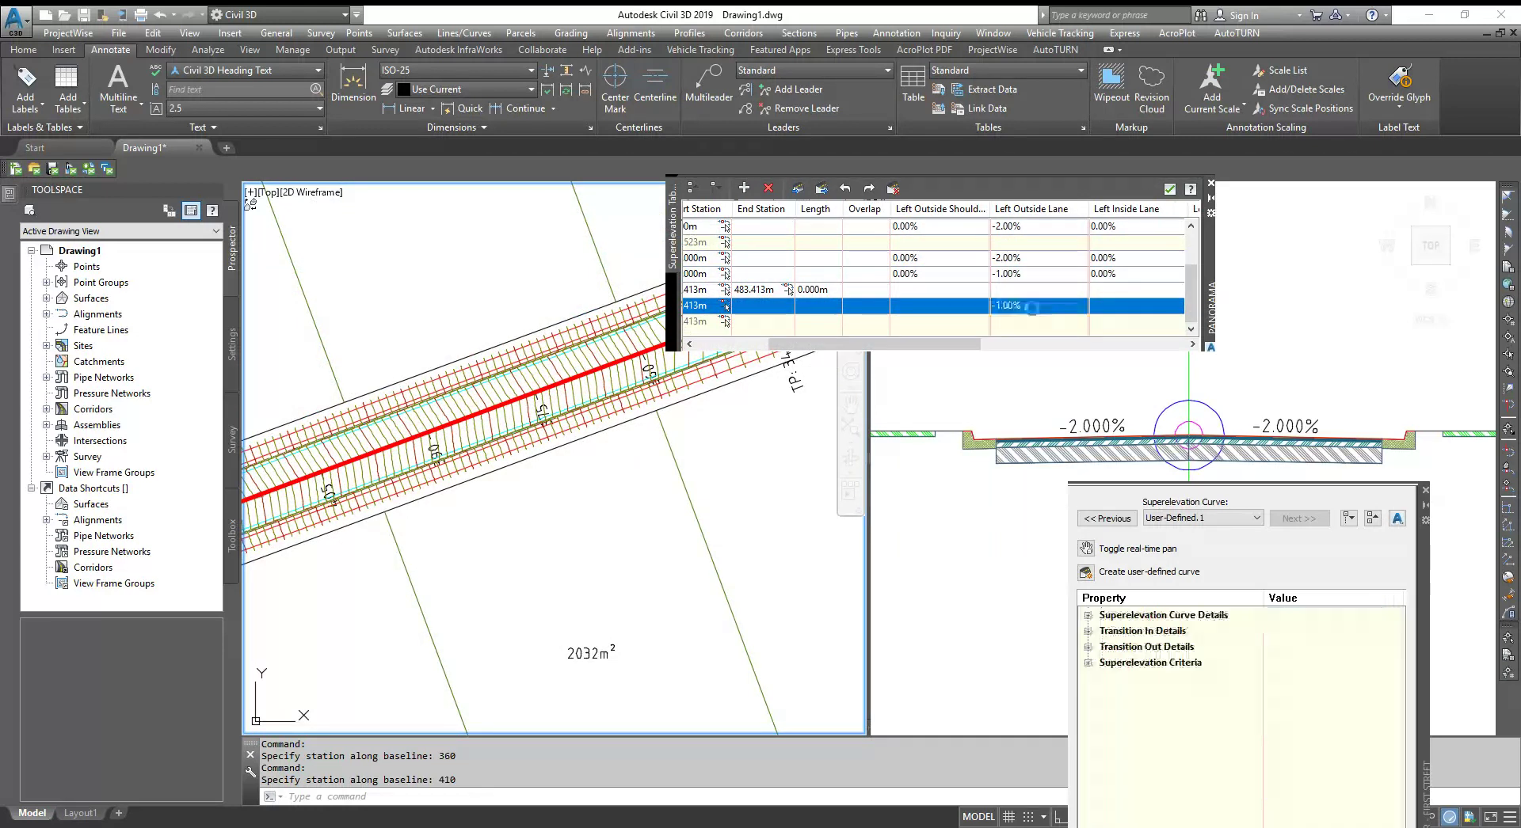
key("Return")
left_click_drag(961, 346, 1147, 354)
left_click(1090, 304)
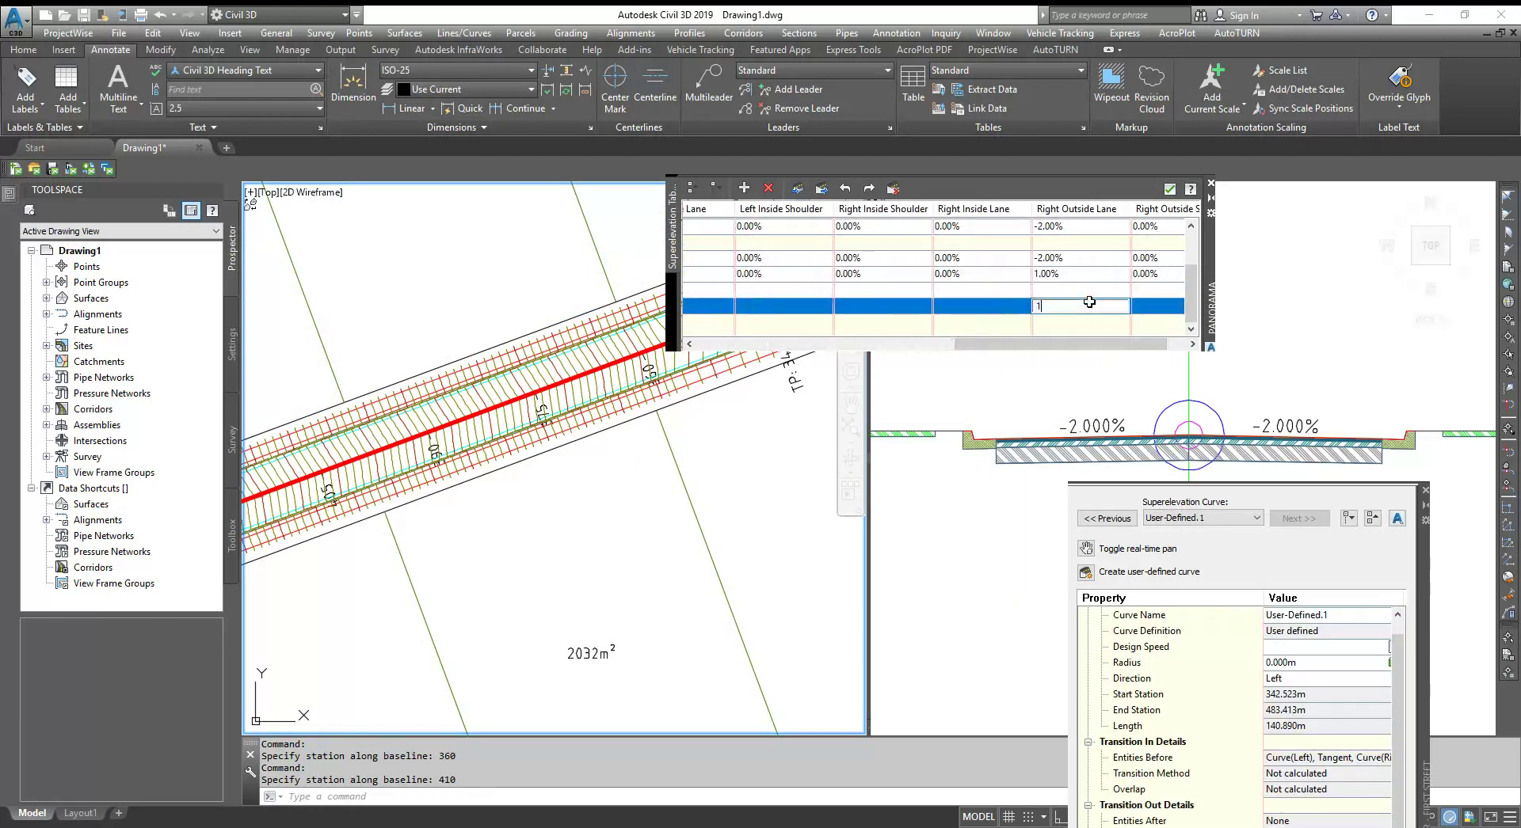
key("Return")
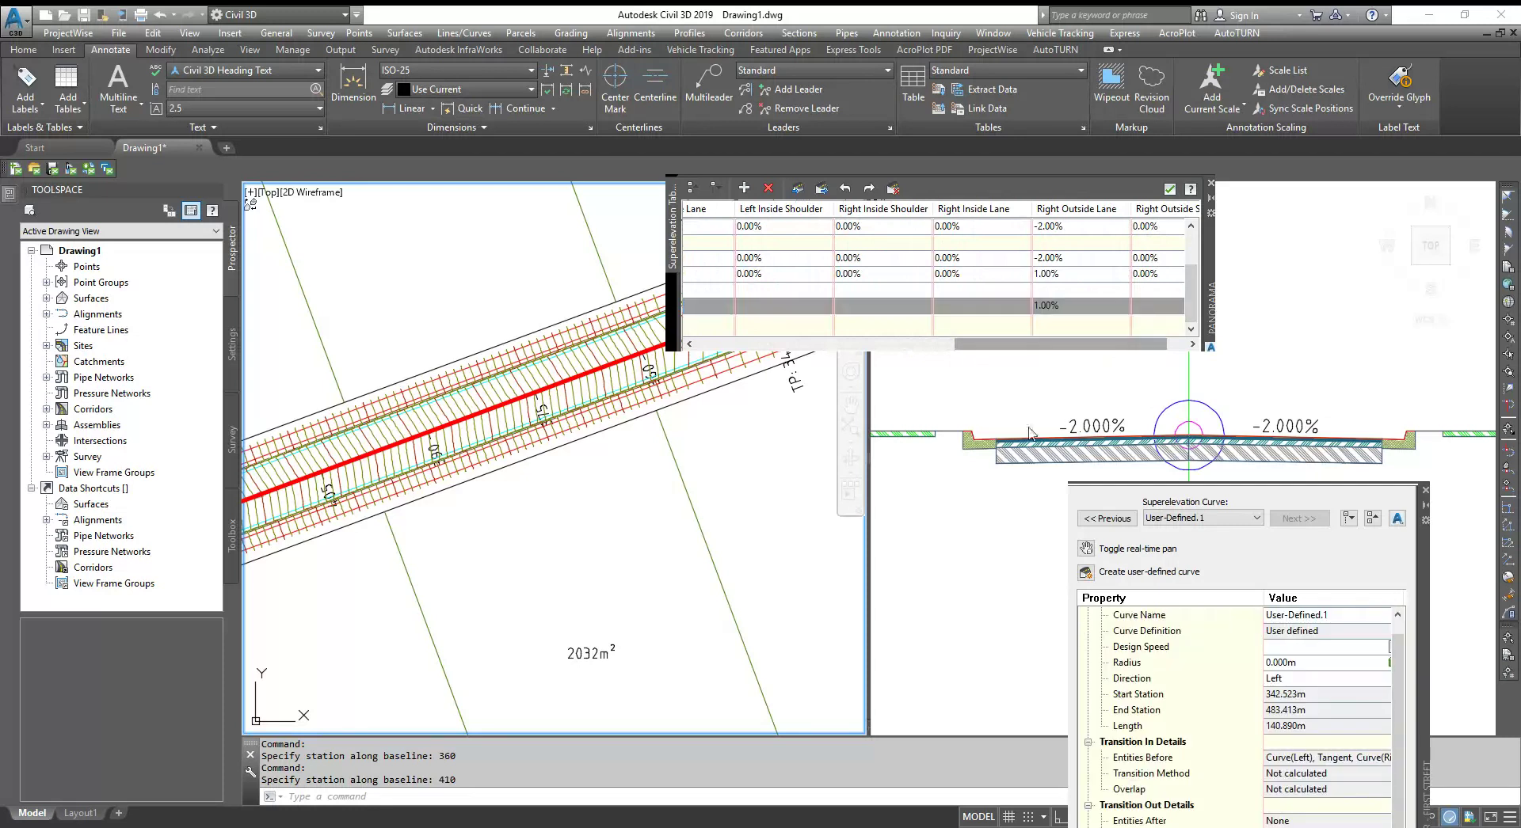
Set the Use Superelevation parameter of the assembly's right LaneSuperelevationAOR subassembly to Right Lane Outside.
left_click(1008, 414)
scroll(972, 386, "down", 2)
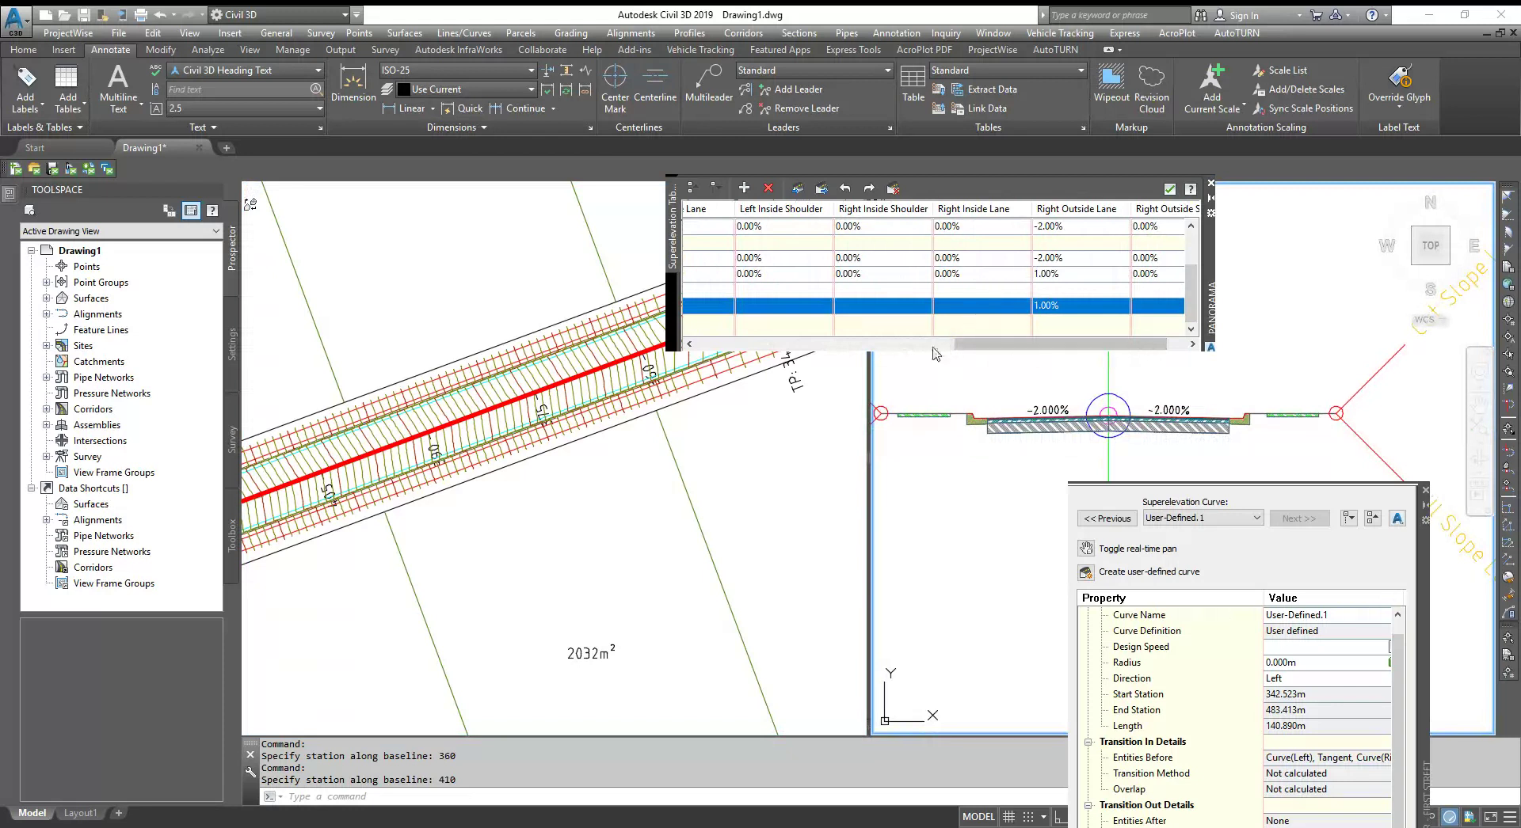
left_click(1182, 430)
right_click(1183, 430)
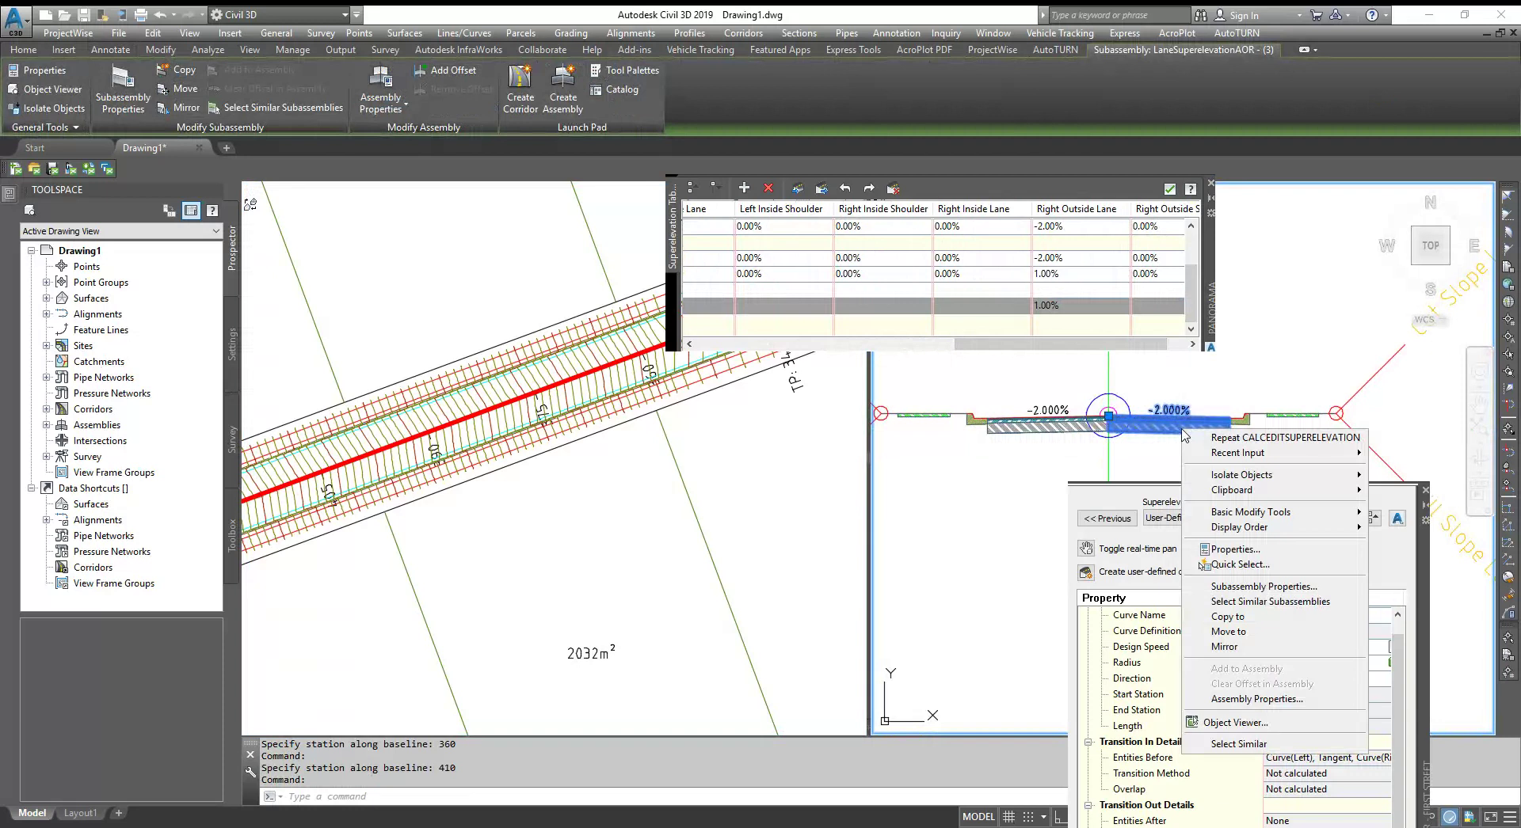
left_click(1250, 587)
left_click(992, 285)
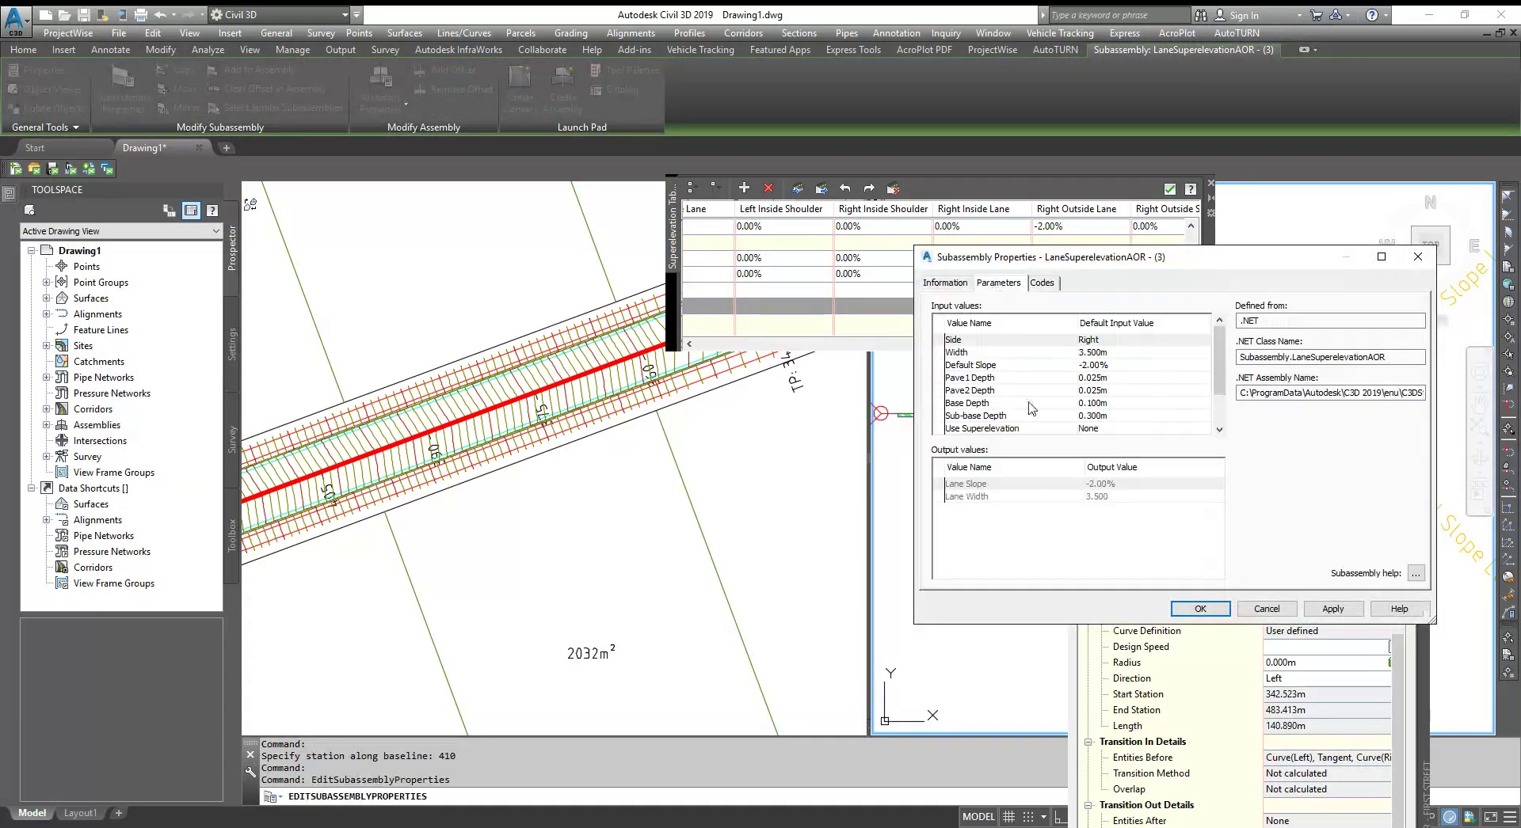
left_click(1016, 431)
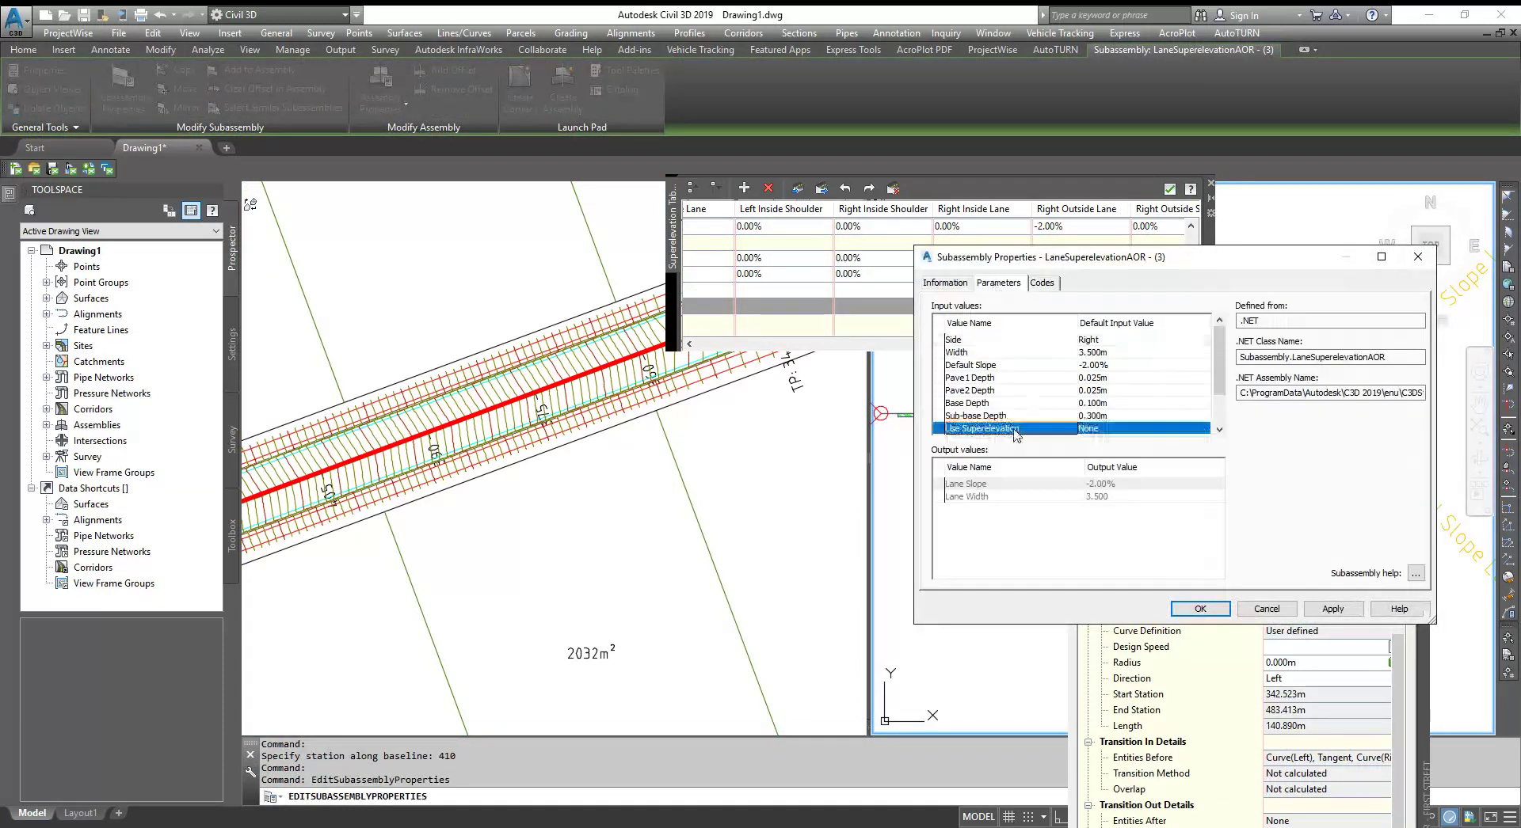
left_click(1106, 432)
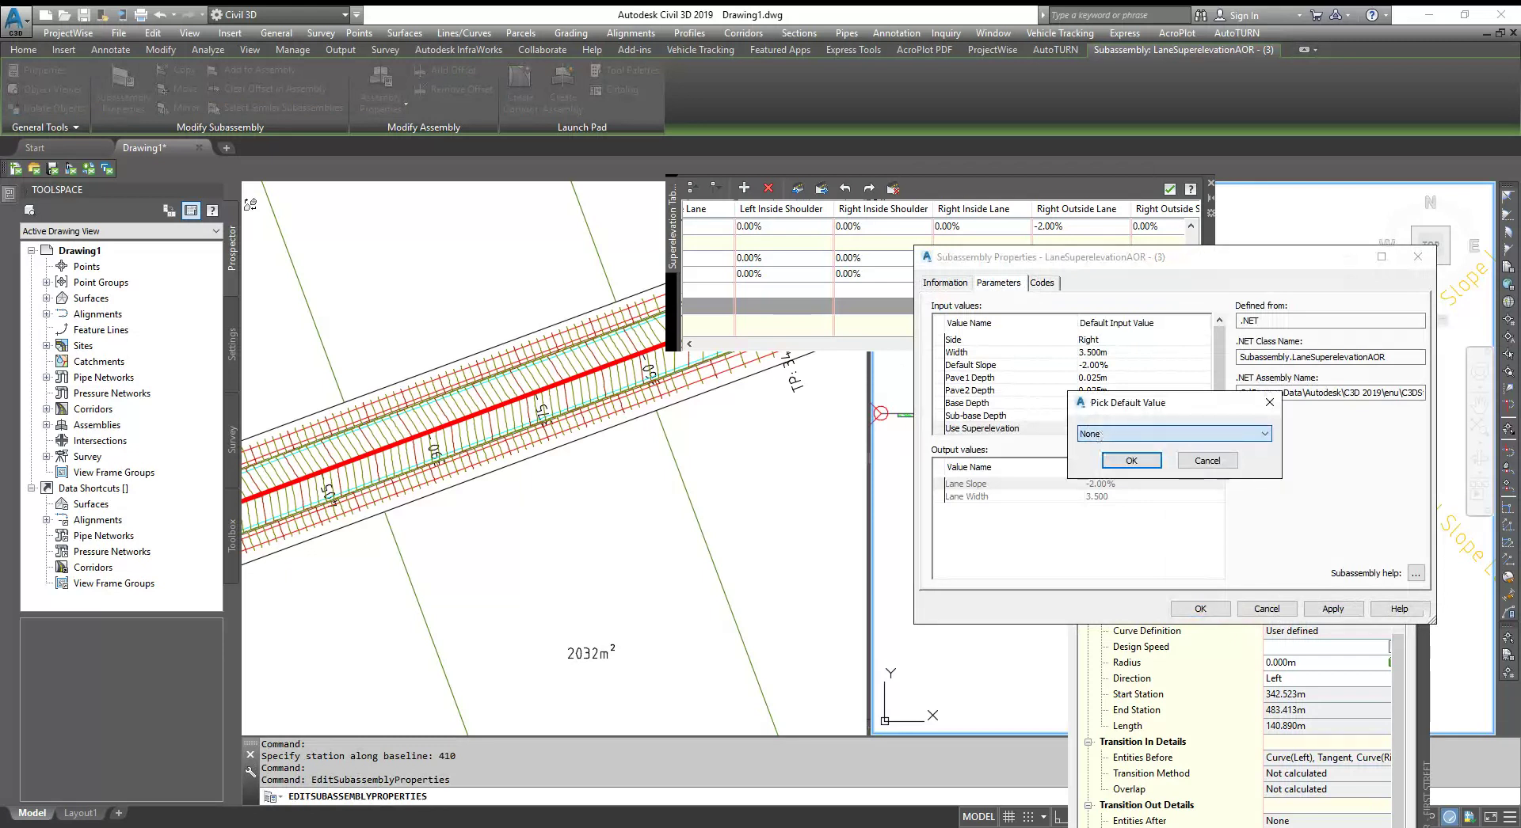
key("Down")
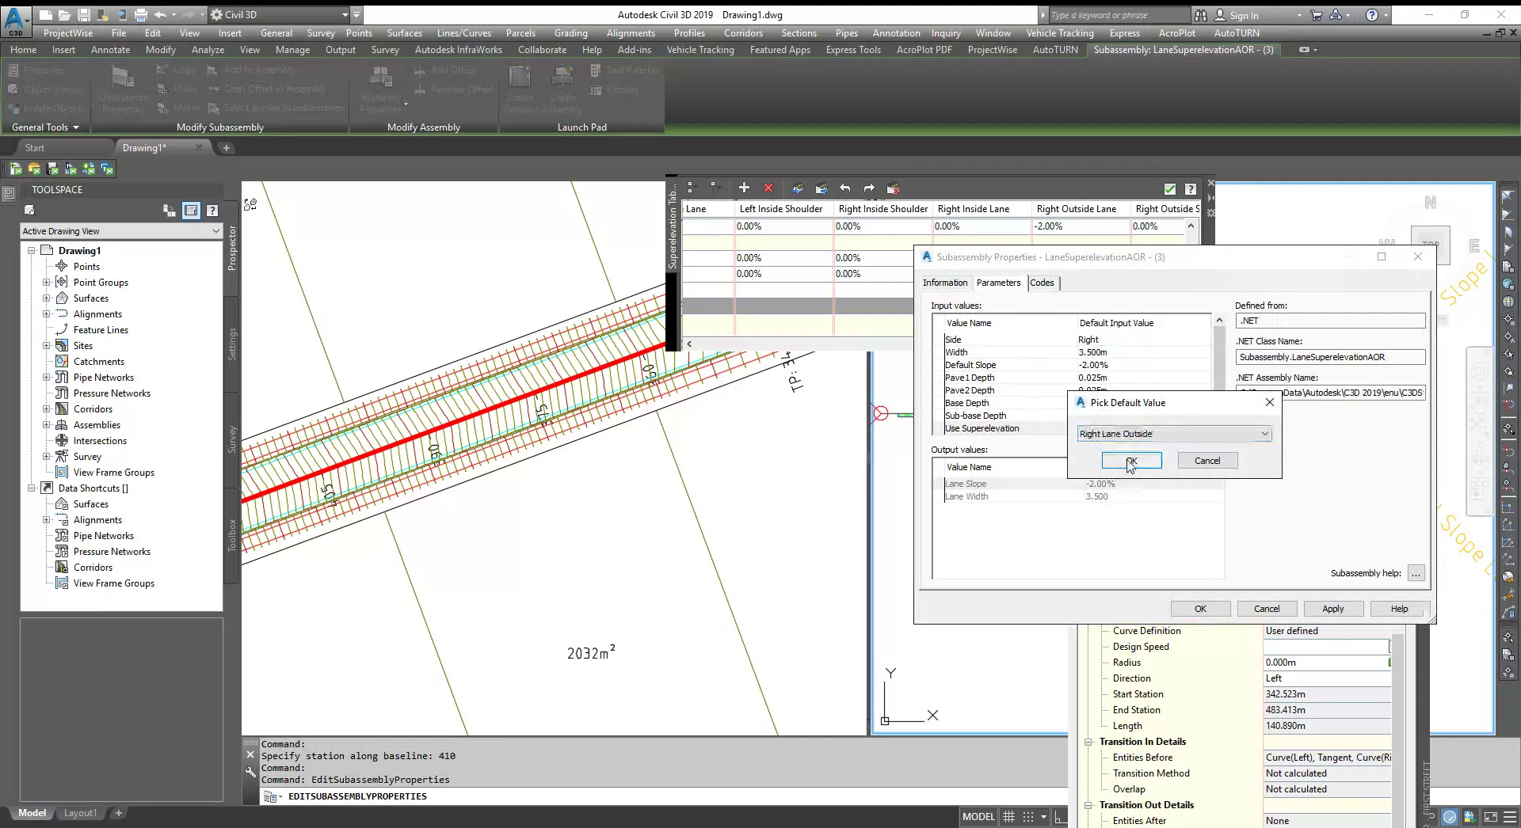
left_click(1130, 461)
left_click(1201, 608)
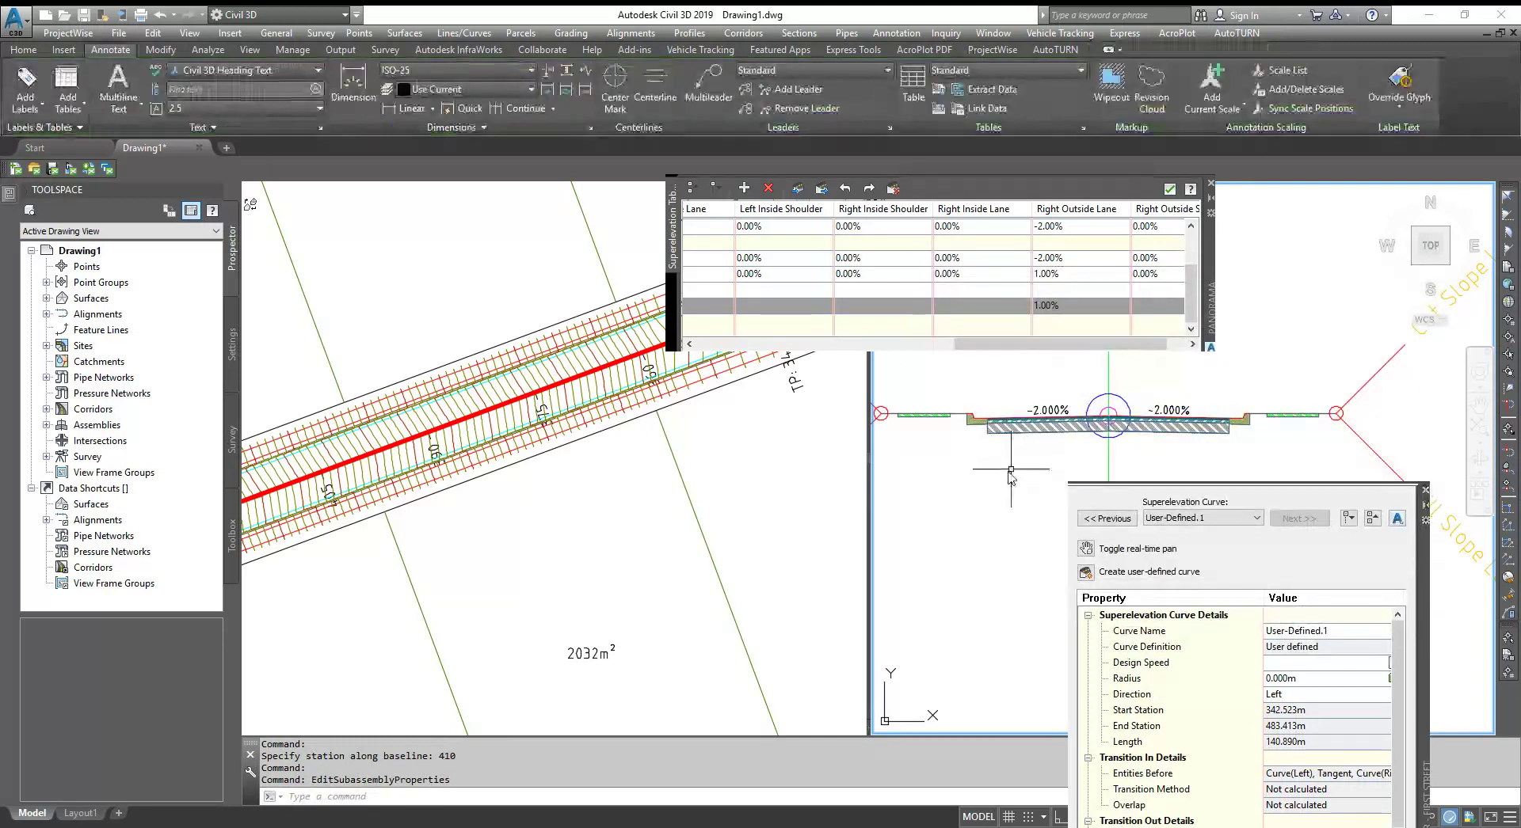
Set the Use Superelevation parameter of the assembly's left LaneSuperelevationAOR subassembly to Left Lane Outside.
left_click(1029, 428)
right_click(1029, 433)
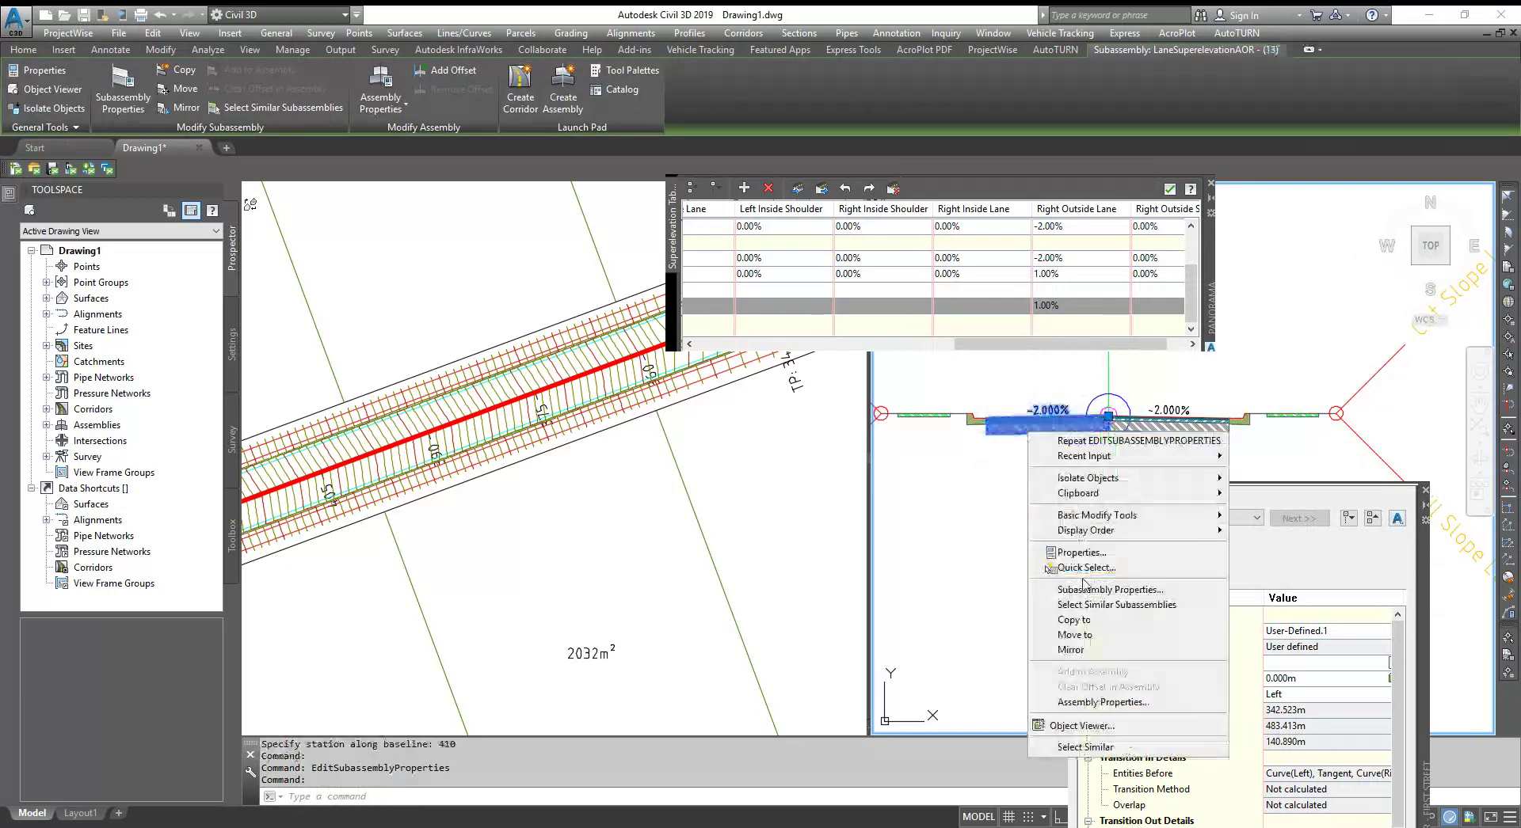
left_click(1108, 589)
left_click(998, 284)
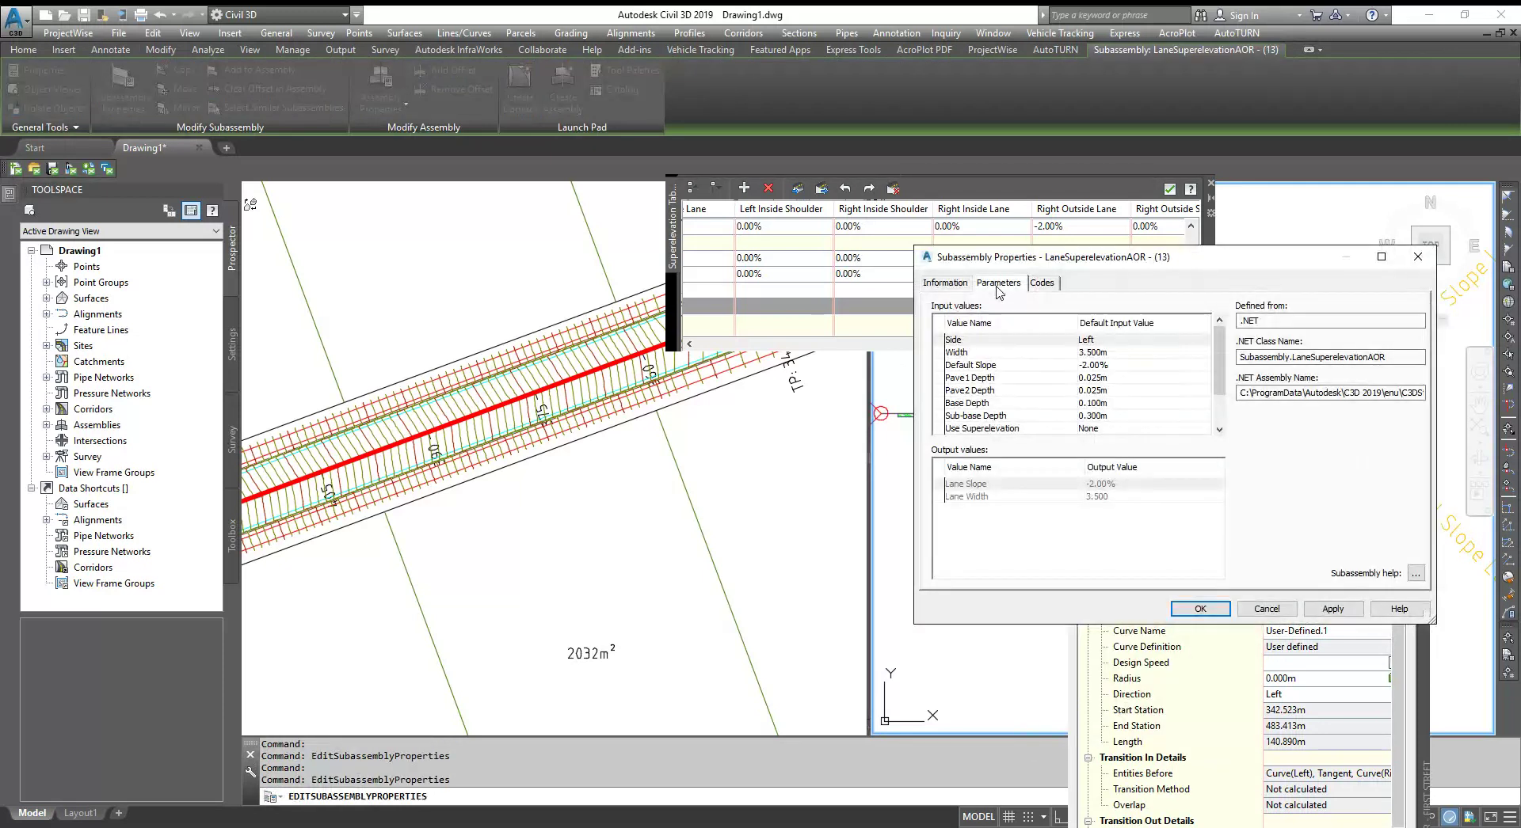
scroll(1218, 372, "down", 2)
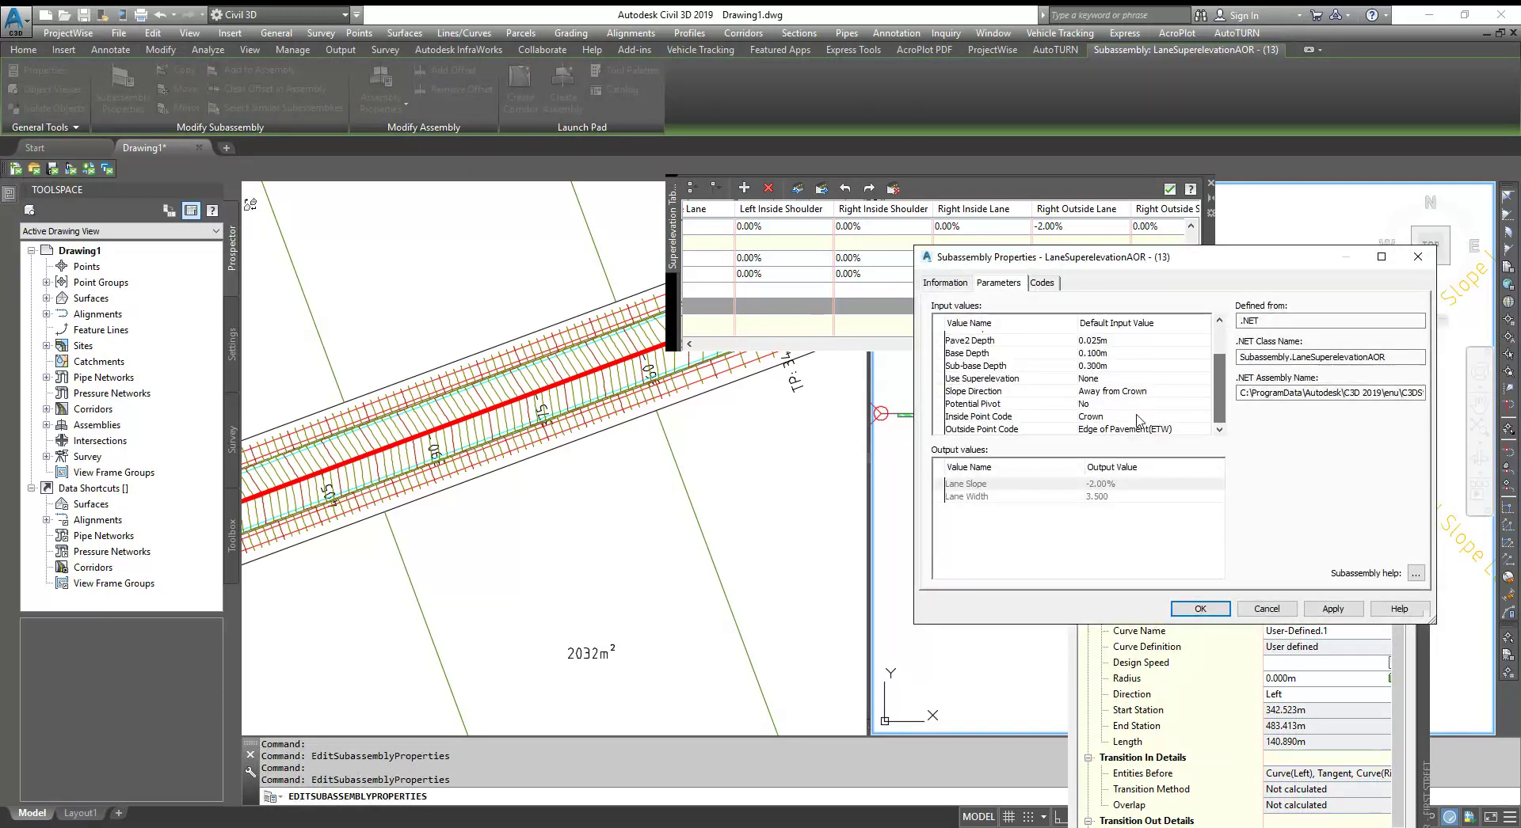
double_click(1112, 404)
key("Return")
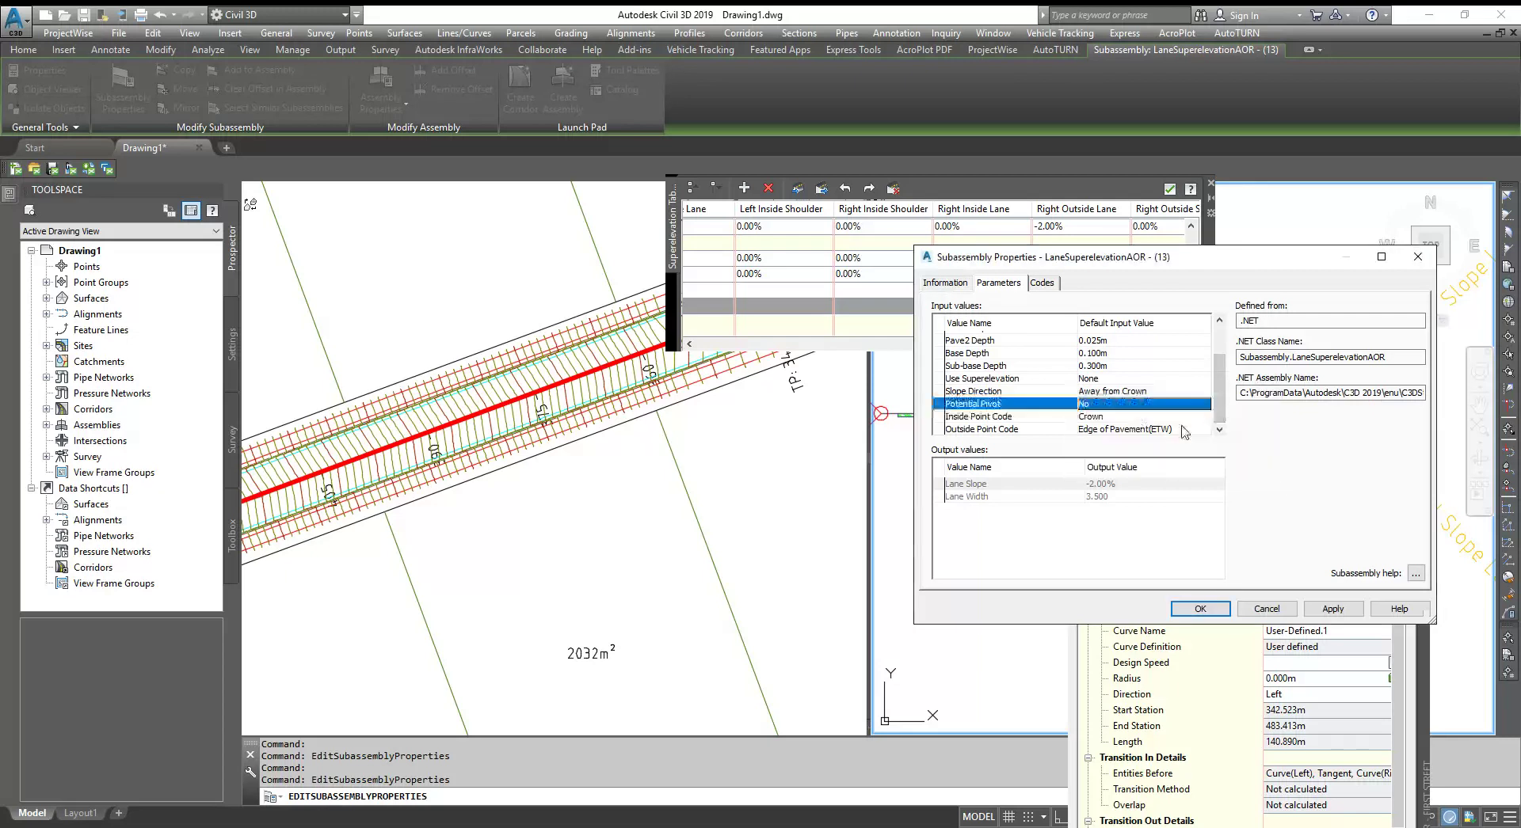
double_click(1103, 379)
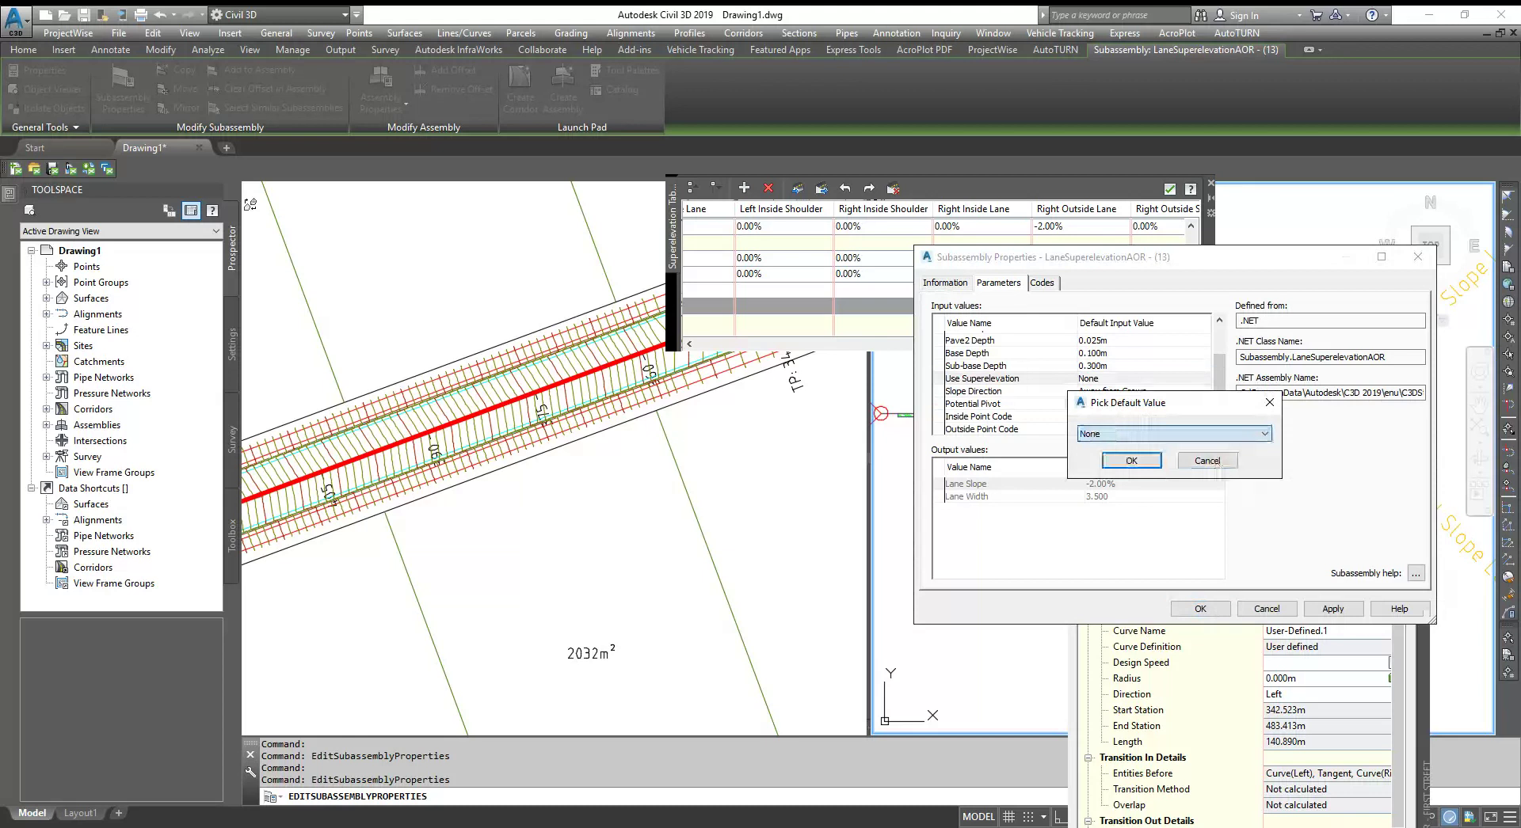
key("Down")
left_click(1131, 460)
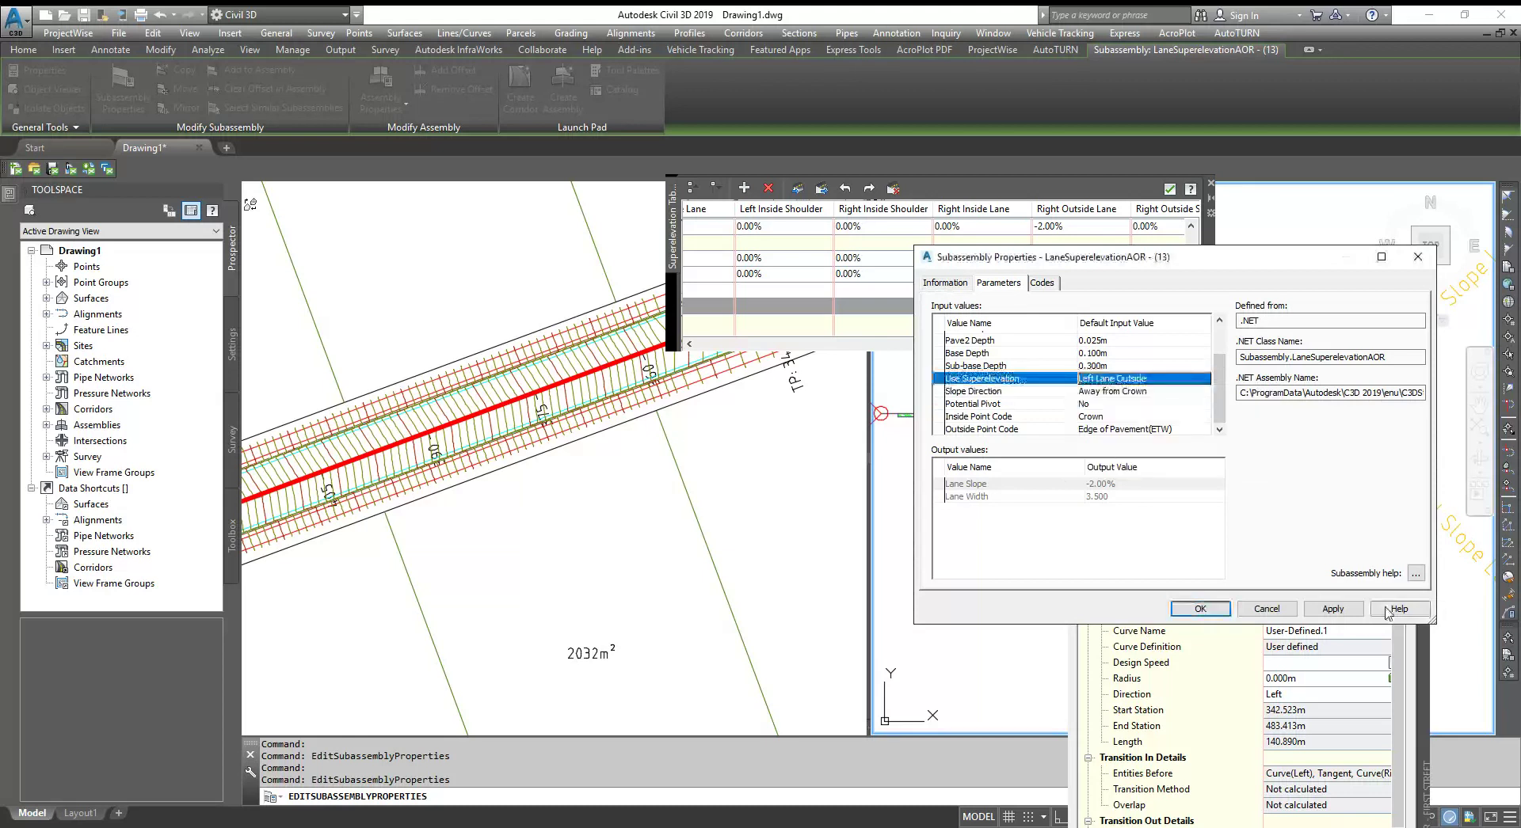
left_click(1333, 609)
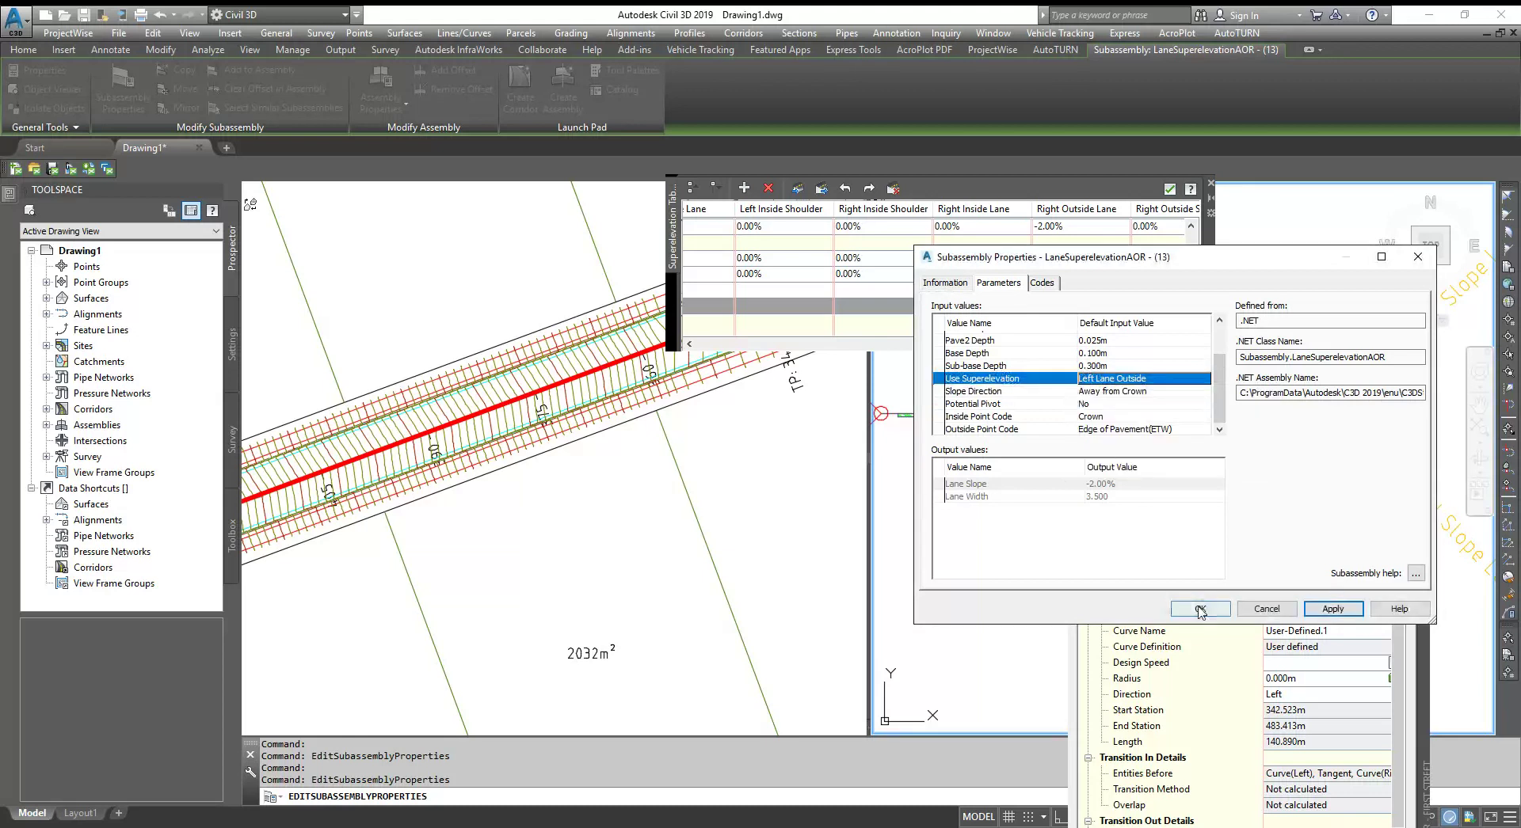
left_click(1200, 609)
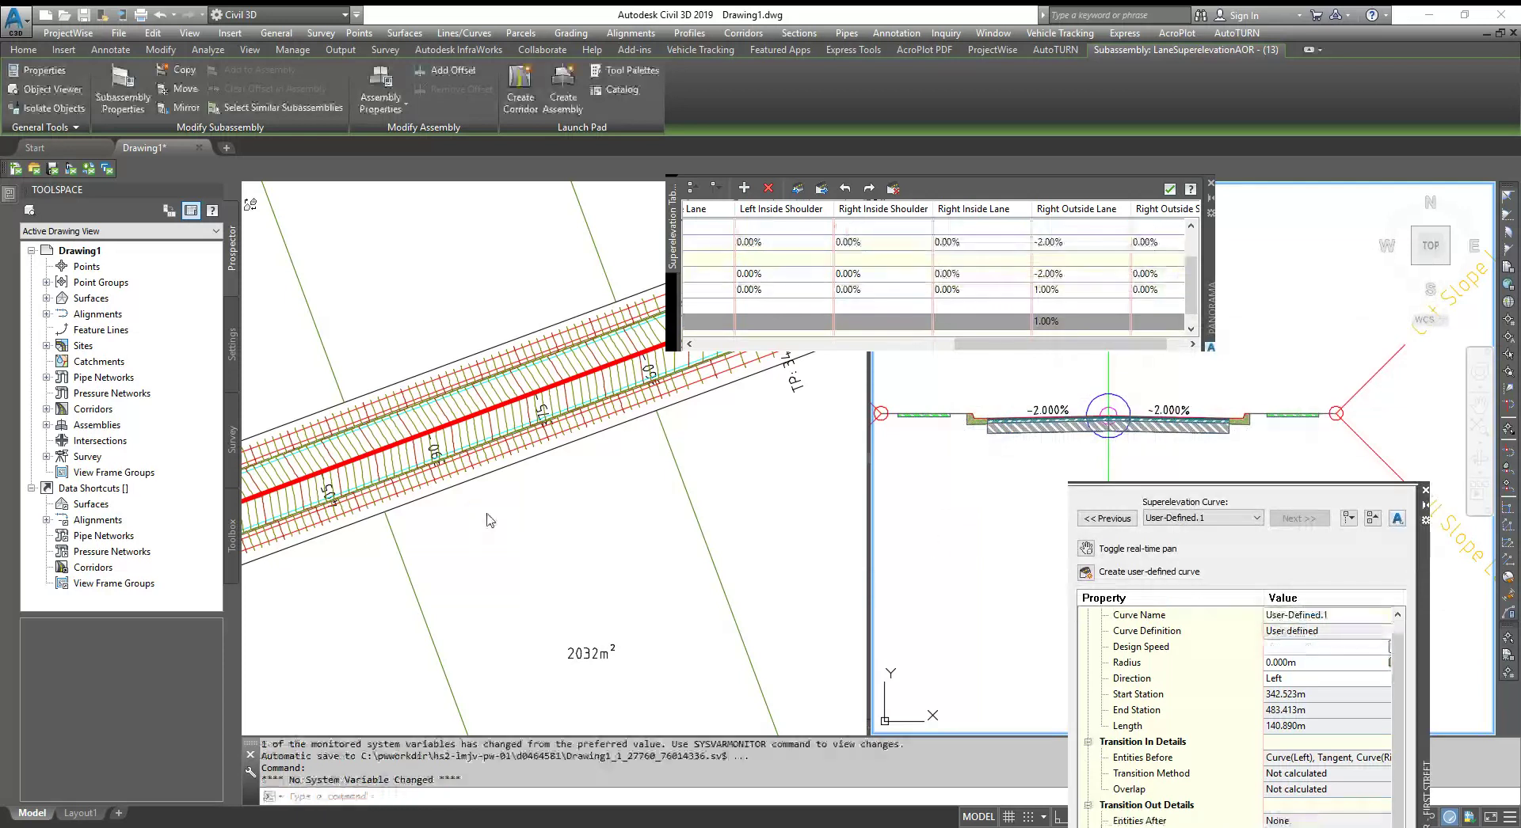
Rebuild Corridor - (1) to apply the superelevation settings.
left_click(46, 410)
left_click(140, 427)
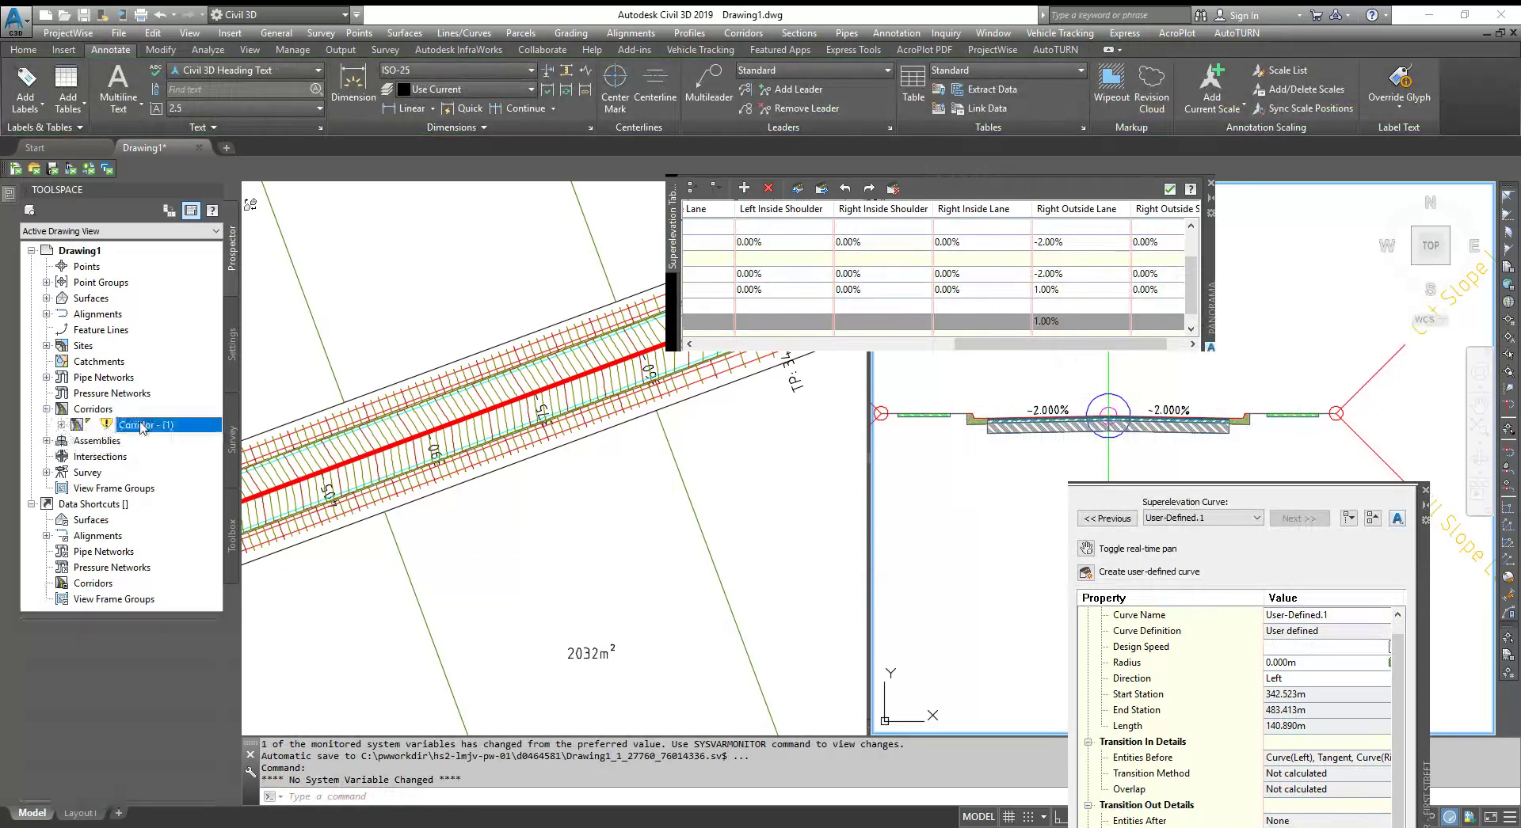
right_click(139, 428)
left_click(176, 469)
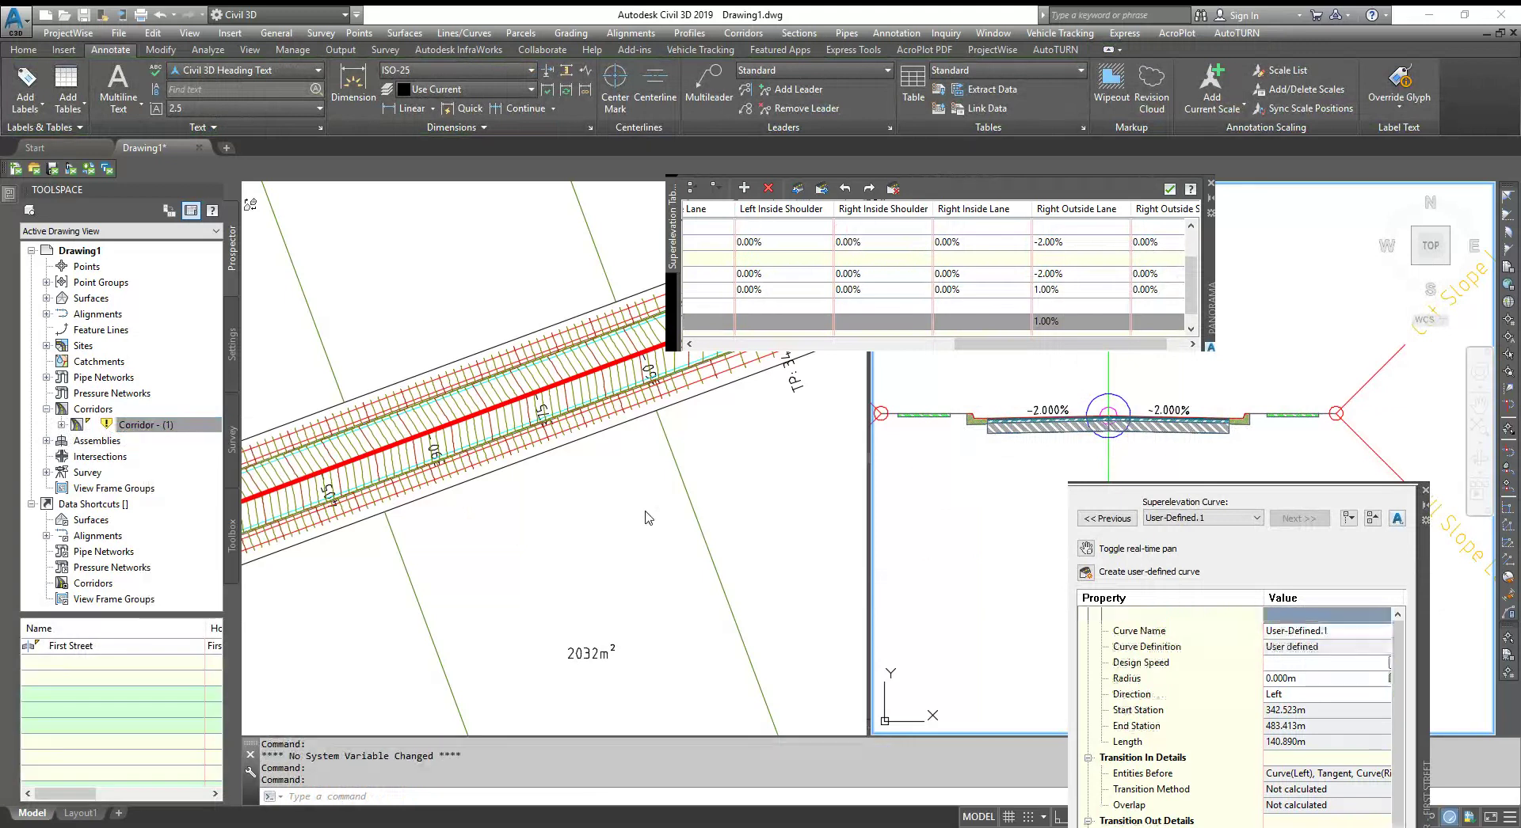
Examine the rebuilt corridor in plan along the straight First Street segment up to its end at the junction.
left_click(455, 494)
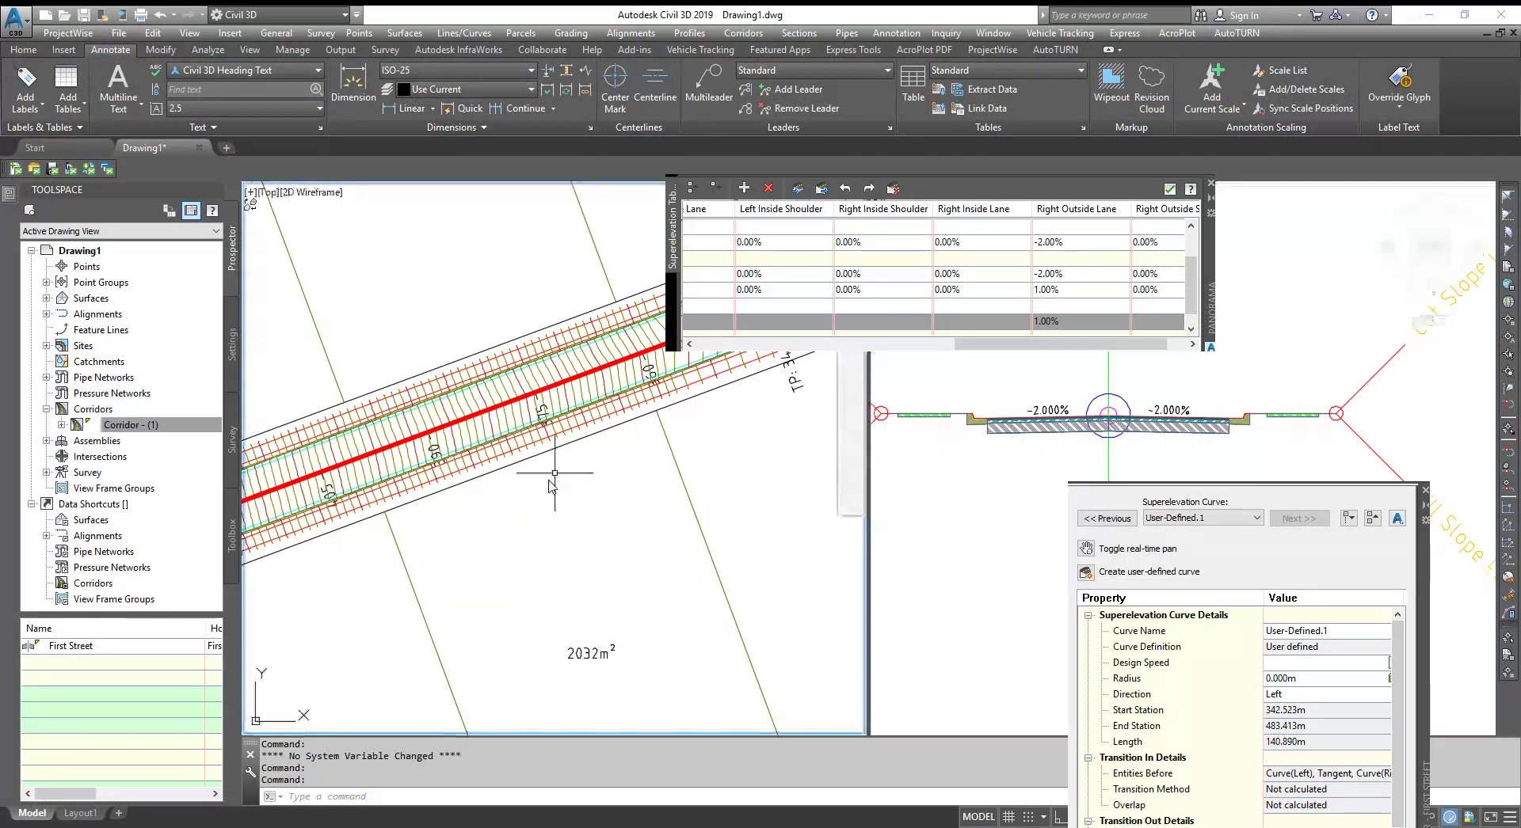
scroll(447, 485, "down", 2)
scroll(542, 413, "up", 5)
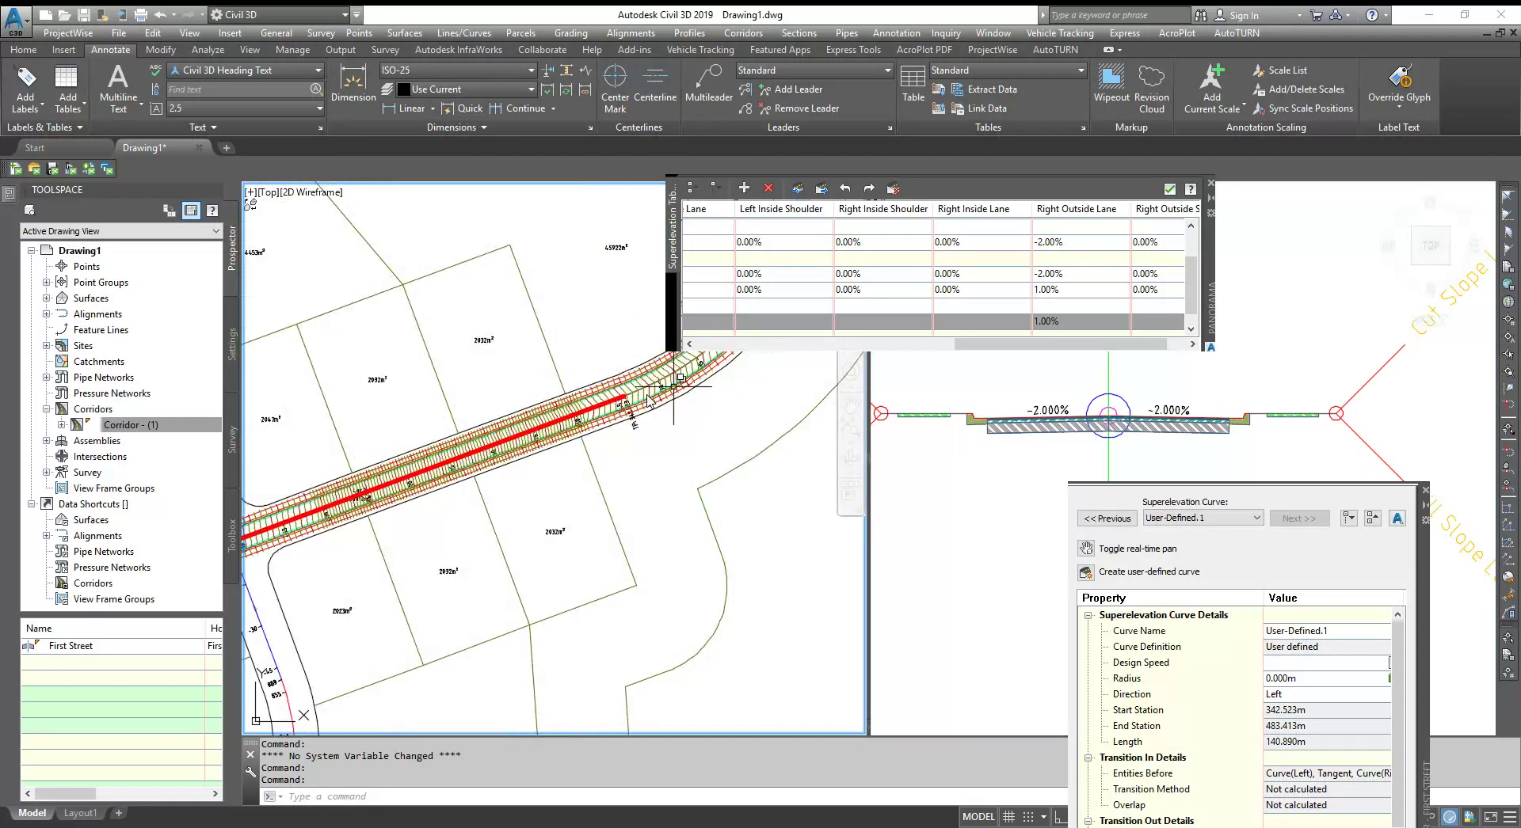
scroll(543, 414, "down", 3)
scroll(618, 399, "up", 2)
scroll(669, 394, "down", 2)
scroll(669, 394, "down", 3)
scroll(449, 428, "up", 6)
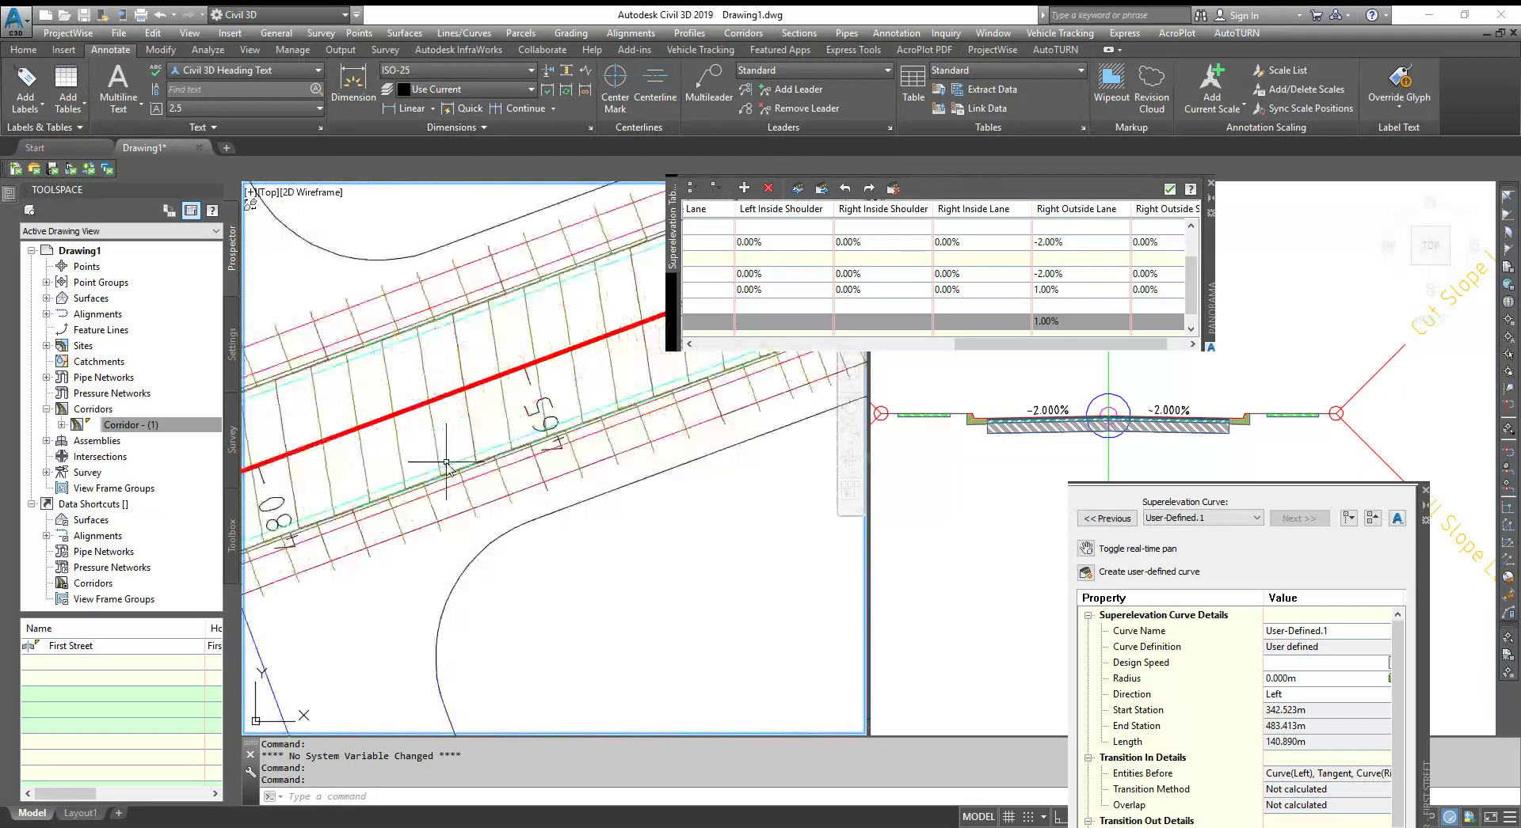
scroll(555, 360, "down", 2)
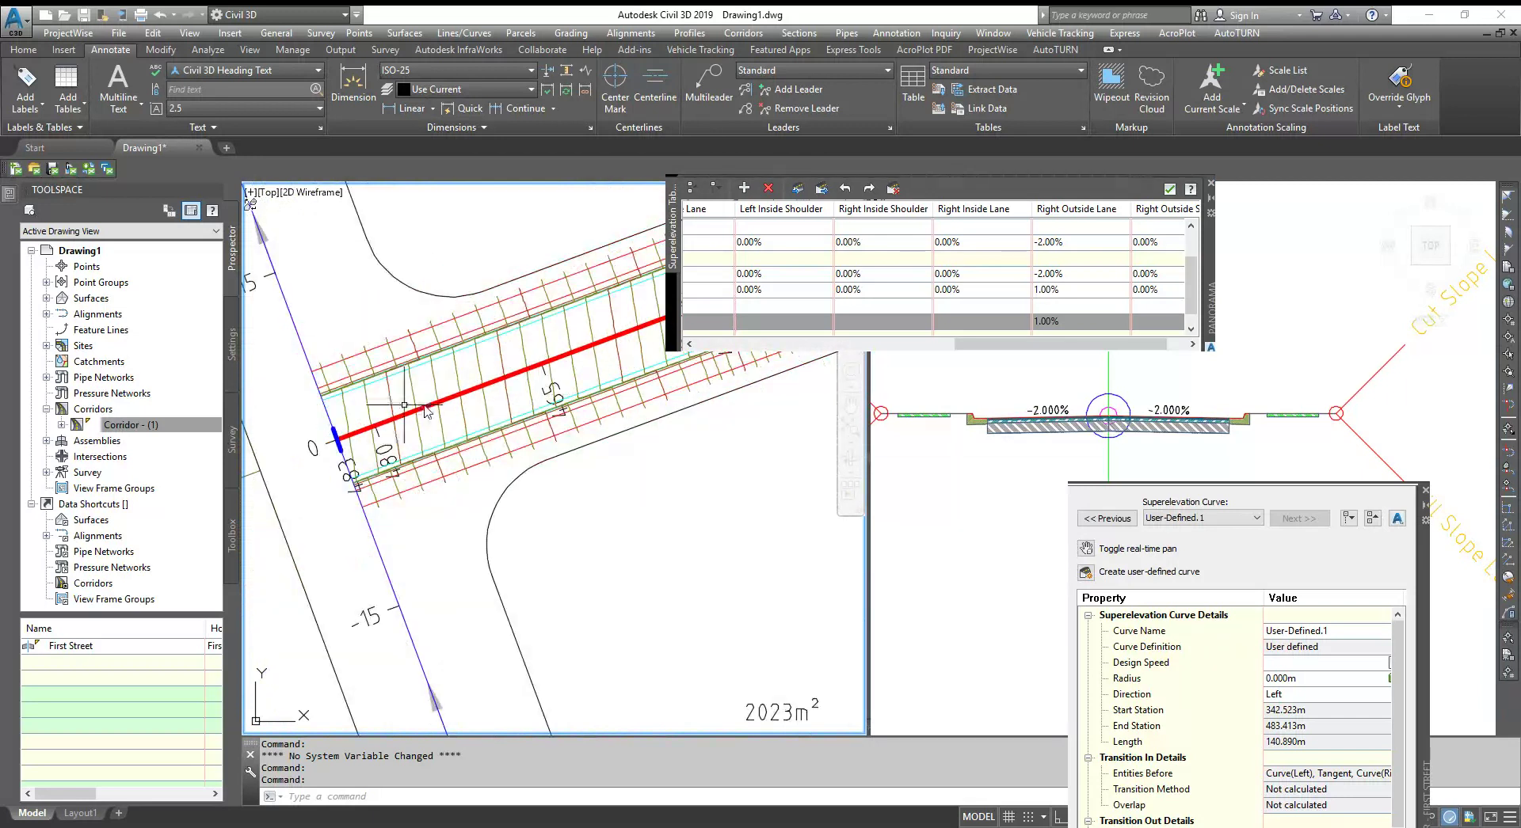
scroll(345, 415, "down", 2)
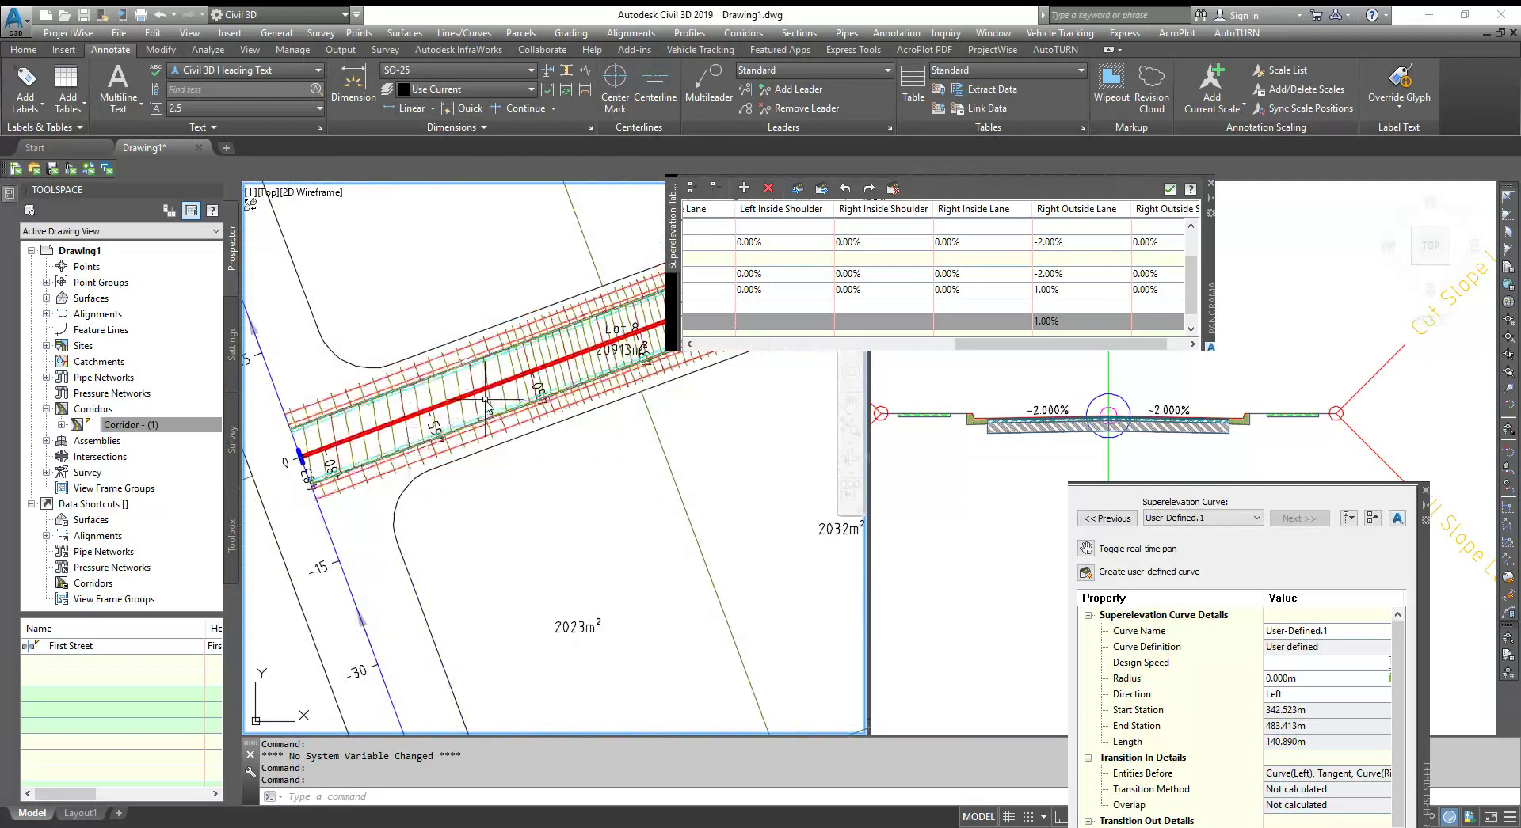
Set the start station of Manual station(2) in the Transition In Region to 380 m.
left_click(913, 318)
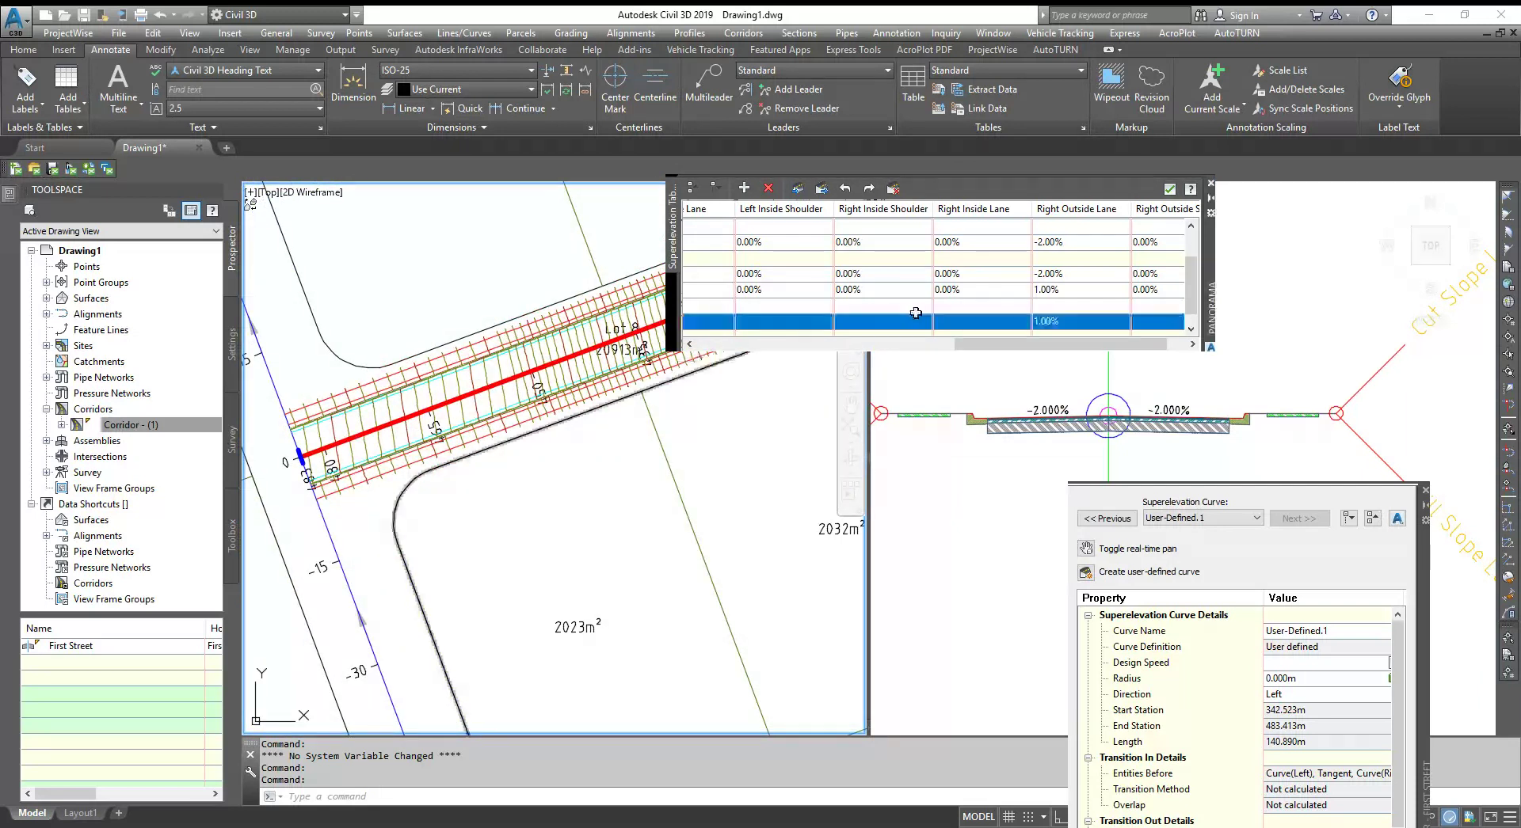
left_click(919, 346)
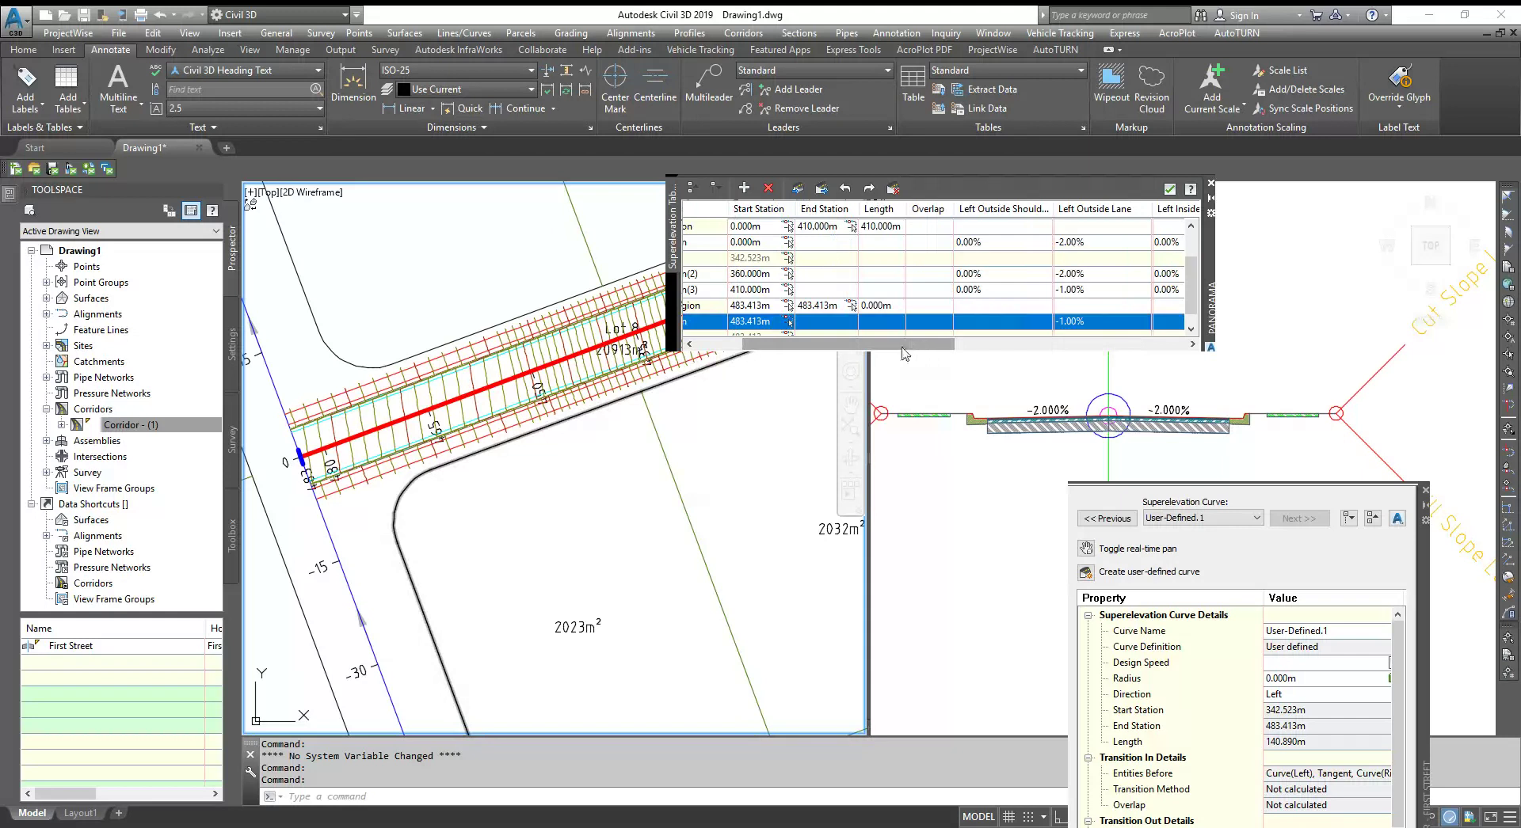
left_click_drag(745, 353, 697, 352)
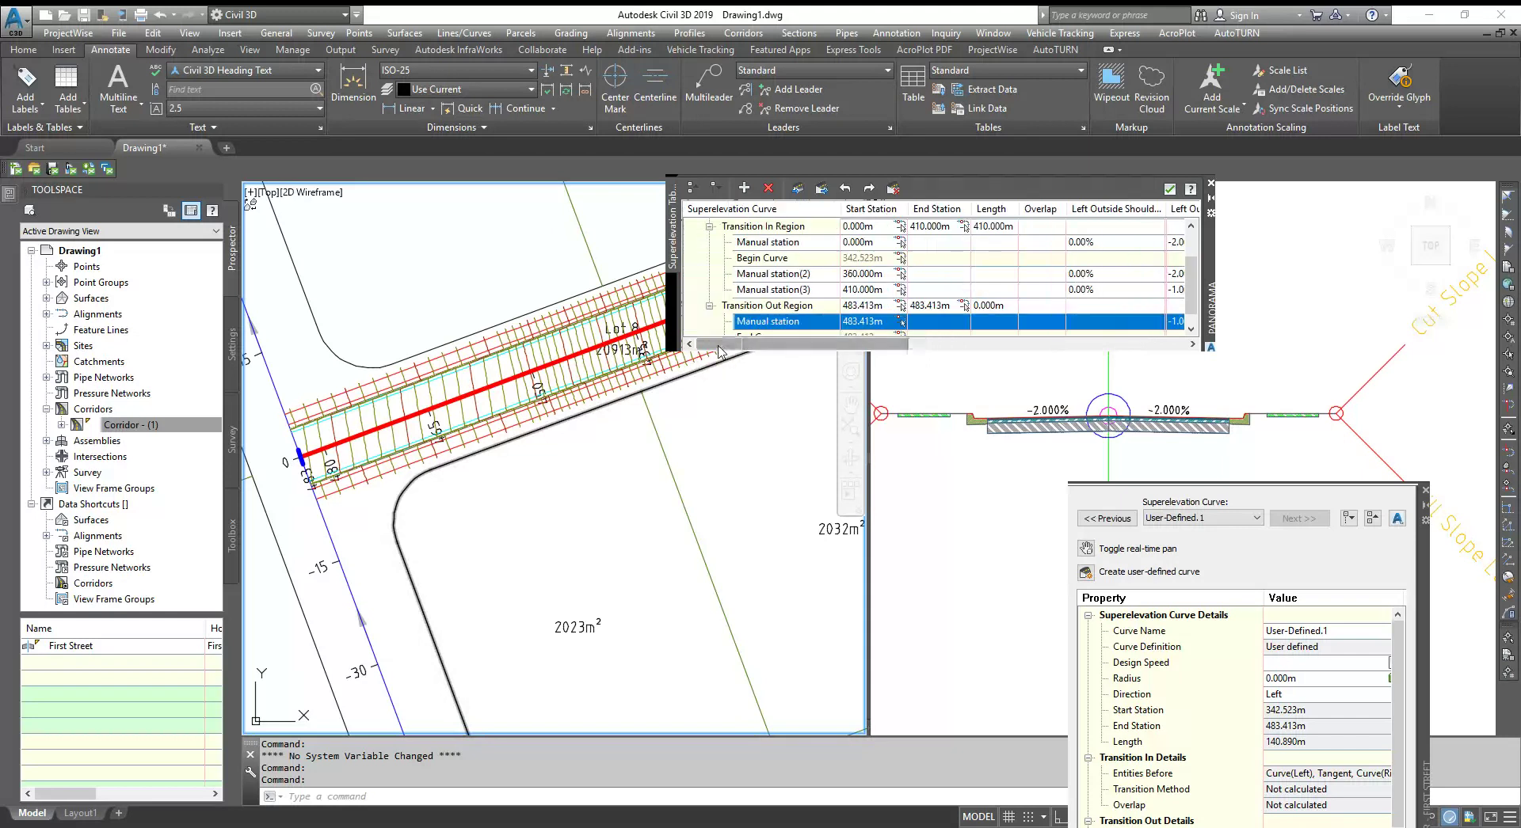
double_click(852, 275)
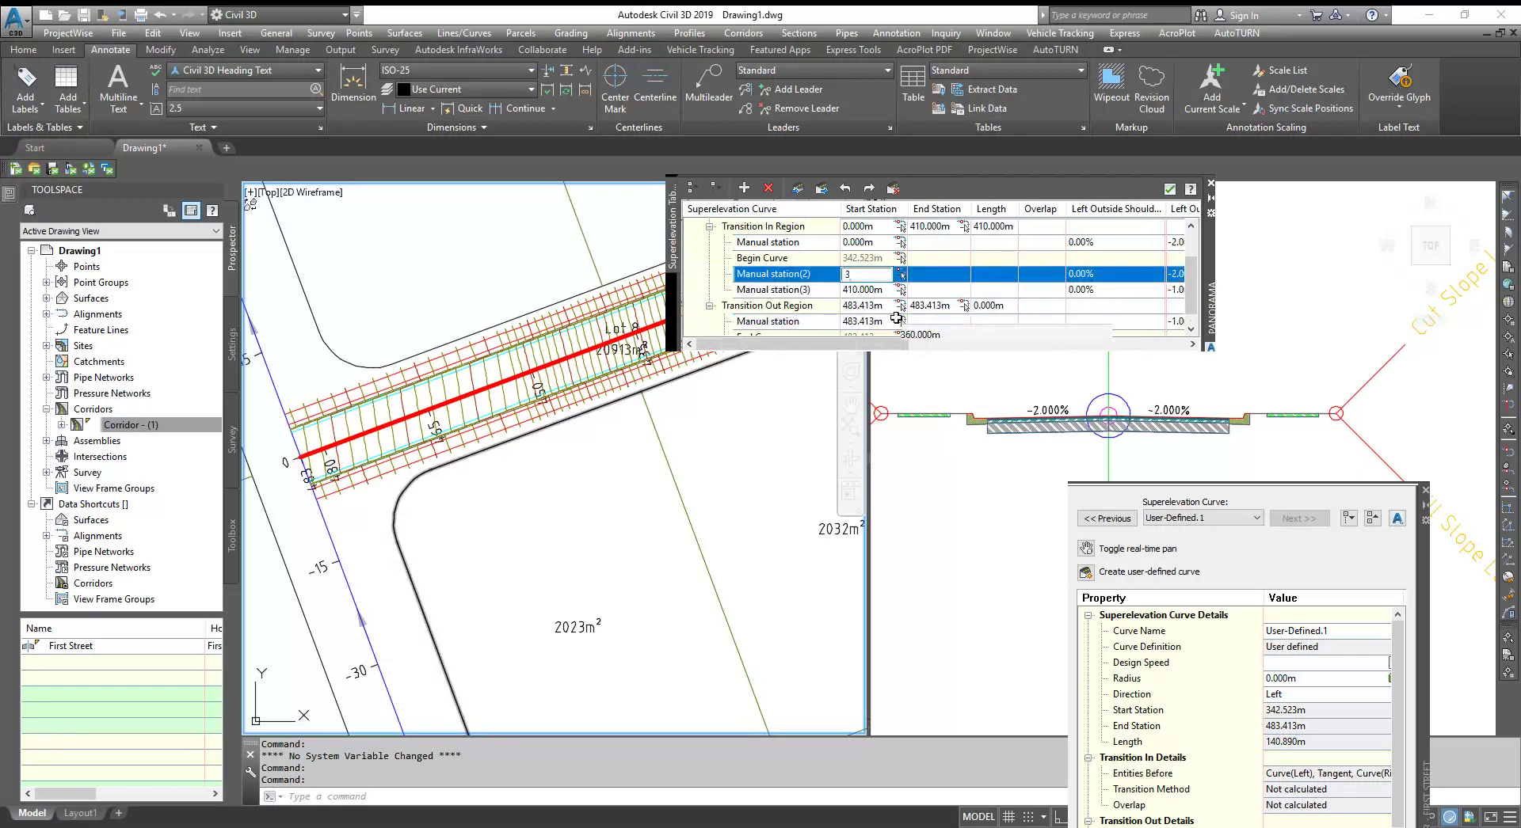
key("Return")
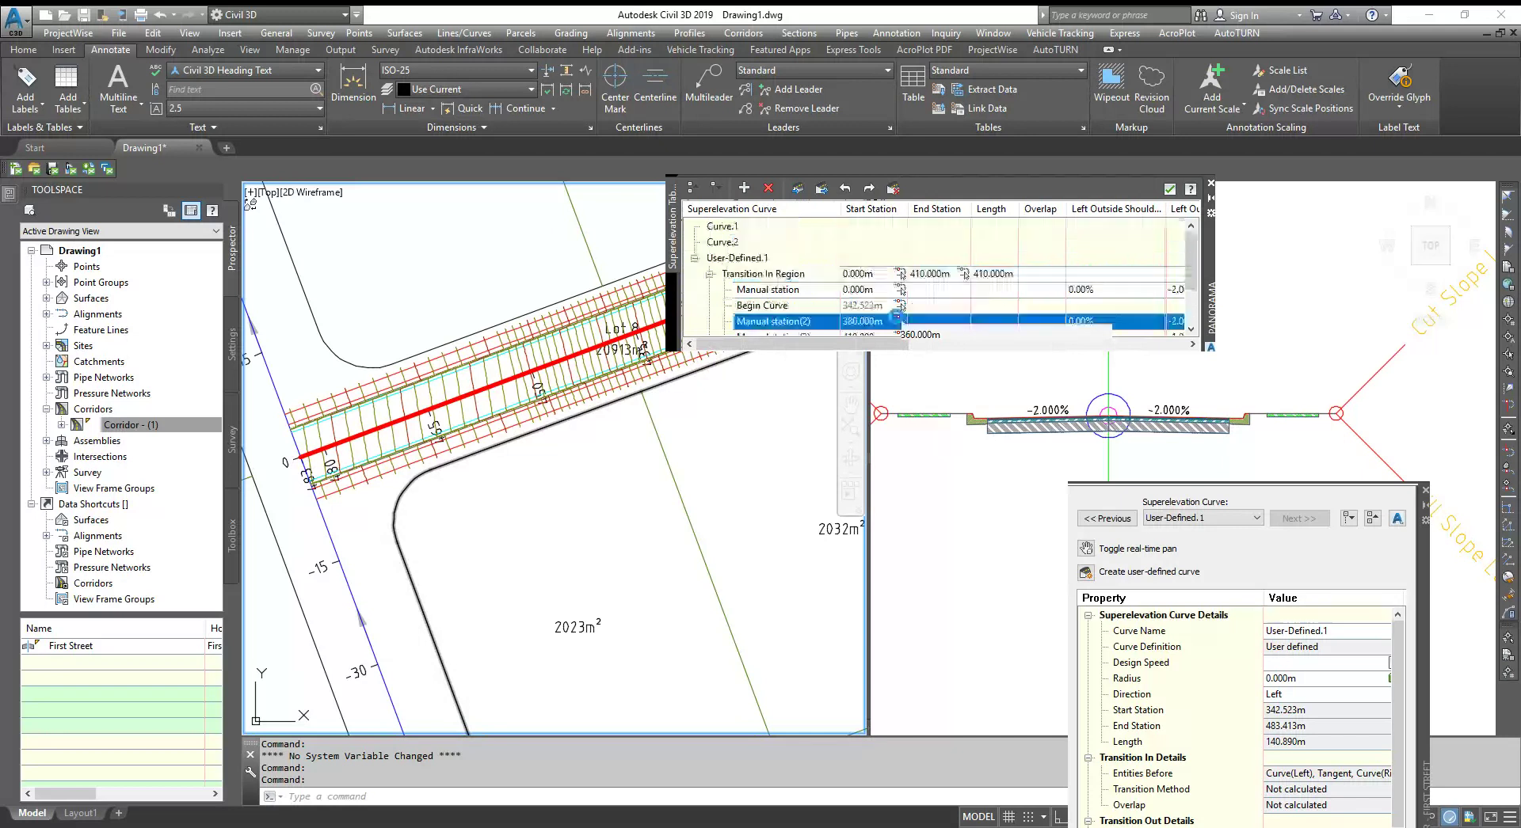
Rebuild Corridor - (1) with the changed manual station and check the corridor in plan around the transition.
left_click(171, 428)
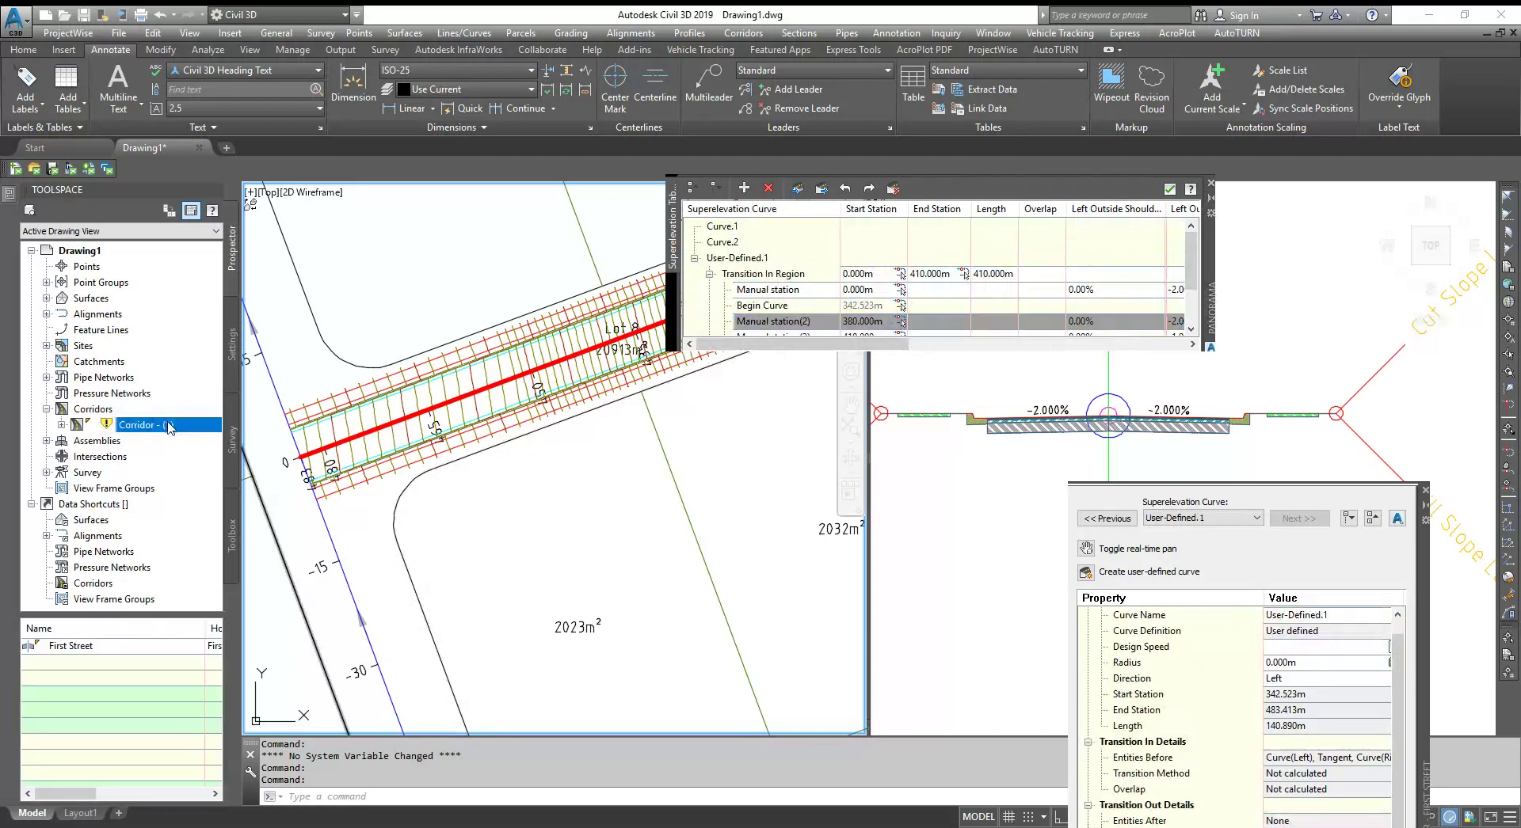
right_click(169, 428)
left_click(210, 472)
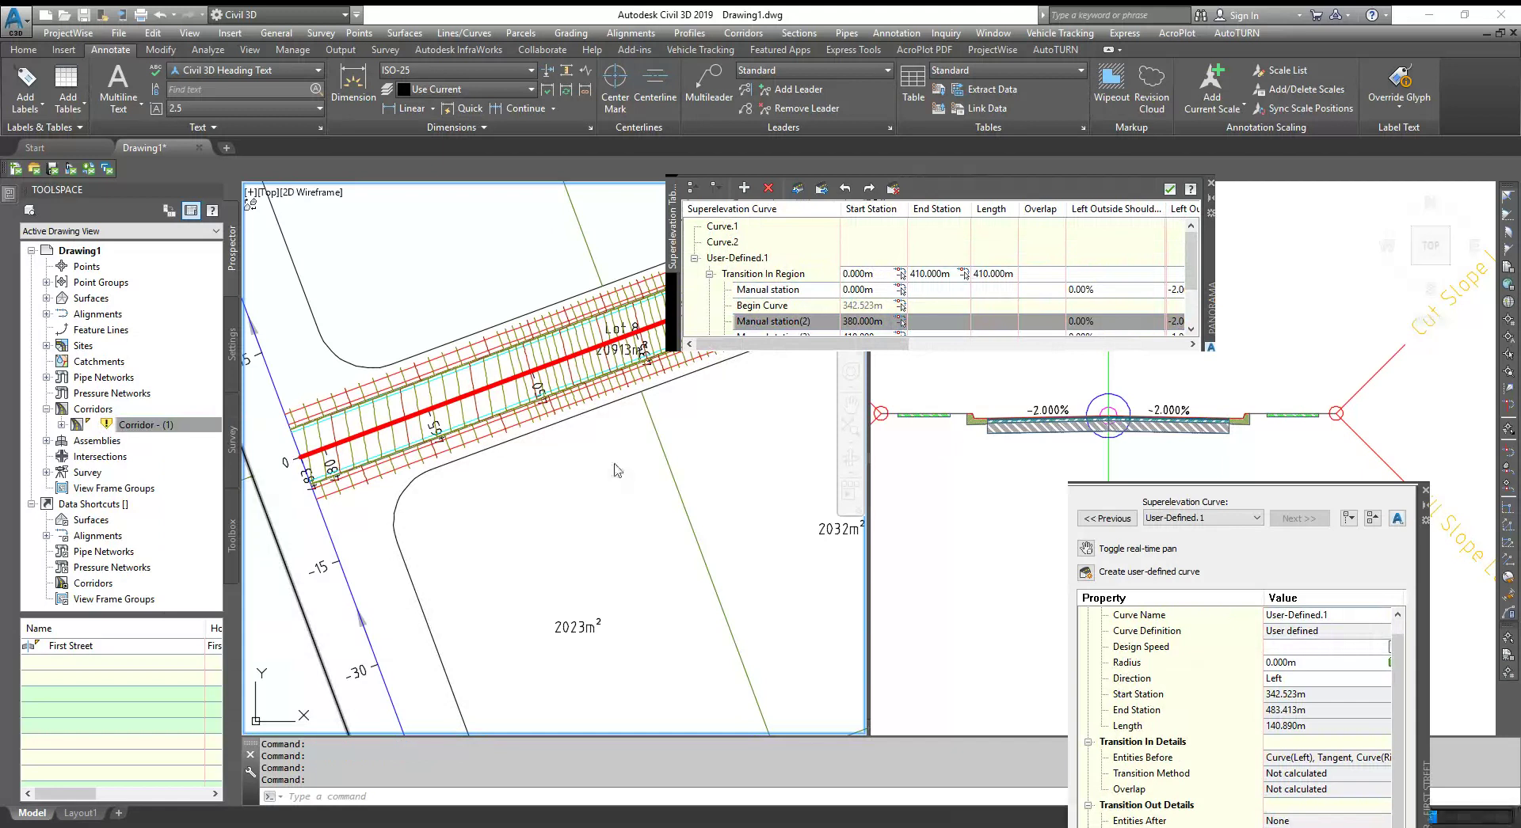
scroll(548, 457, "down", 4)
scroll(548, 458, "up", 5)
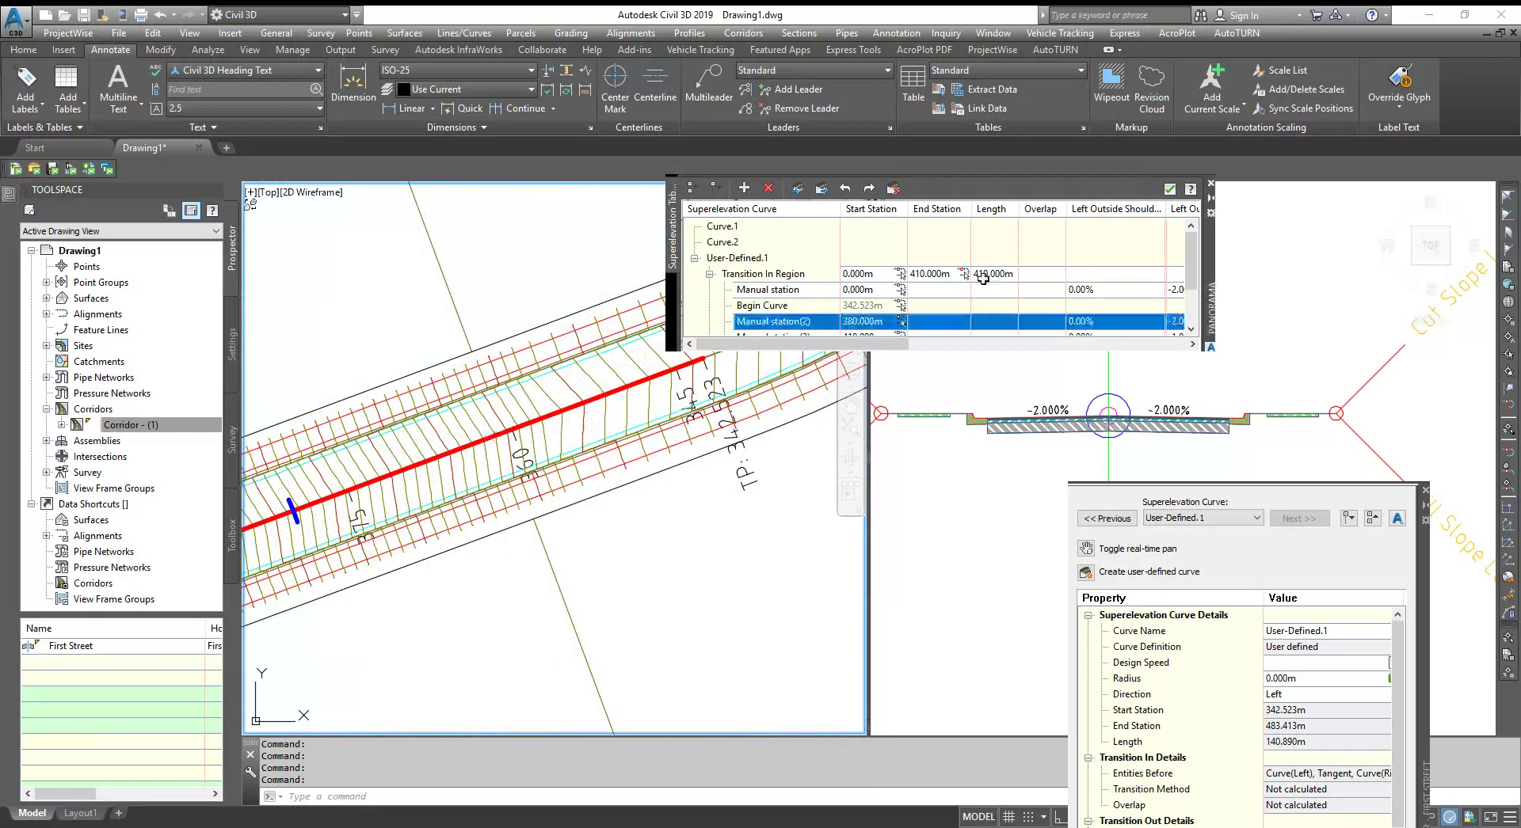
Review the manual stations and the Left Outside Lane slope at 410 m alongside the corridor plan.
scroll(982, 279, "down", 2)
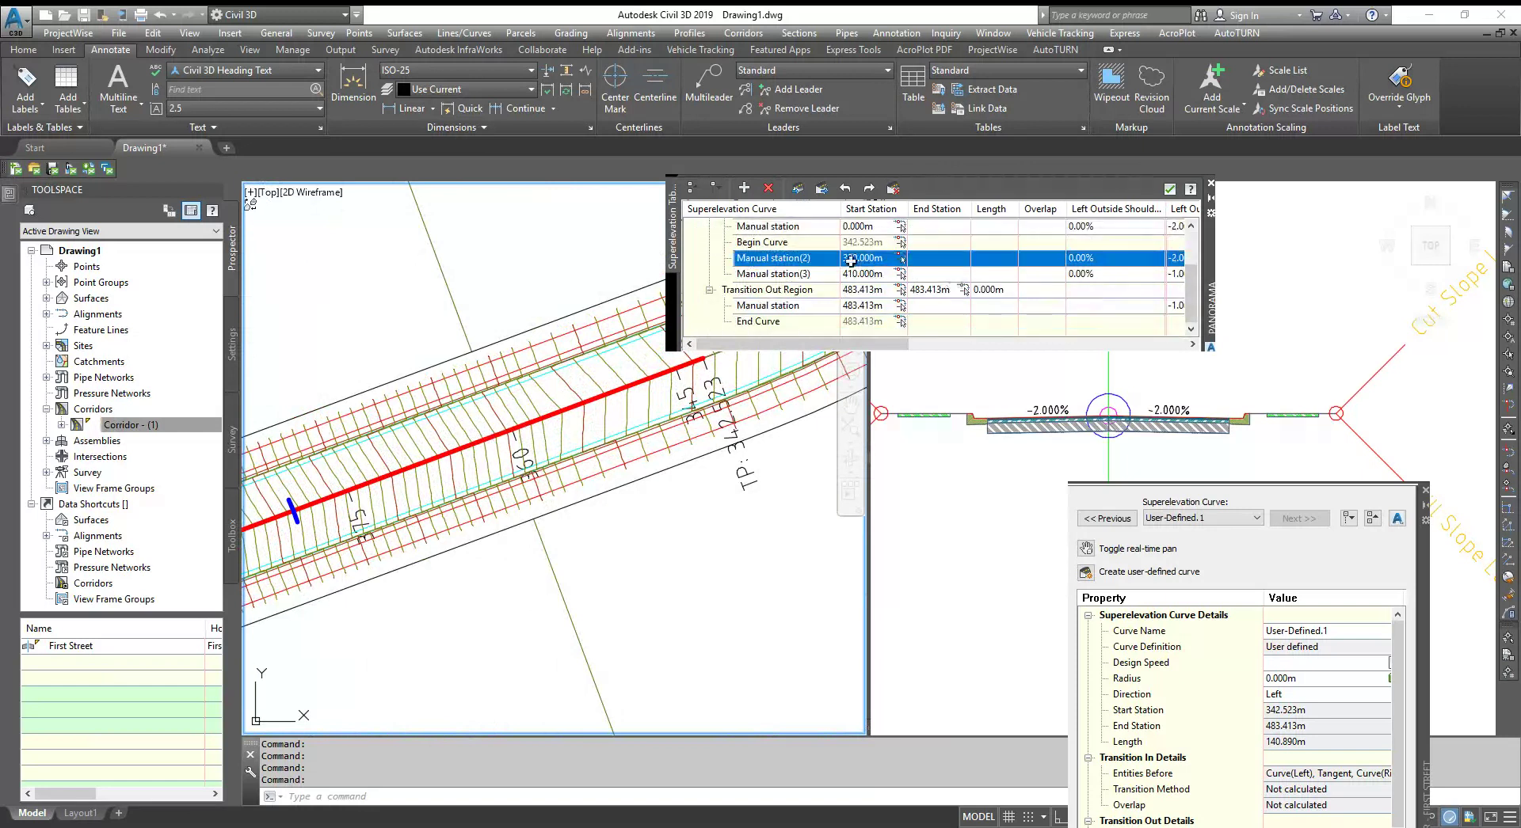
left_click_drag(792, 343, 877, 344)
double_click(1018, 274)
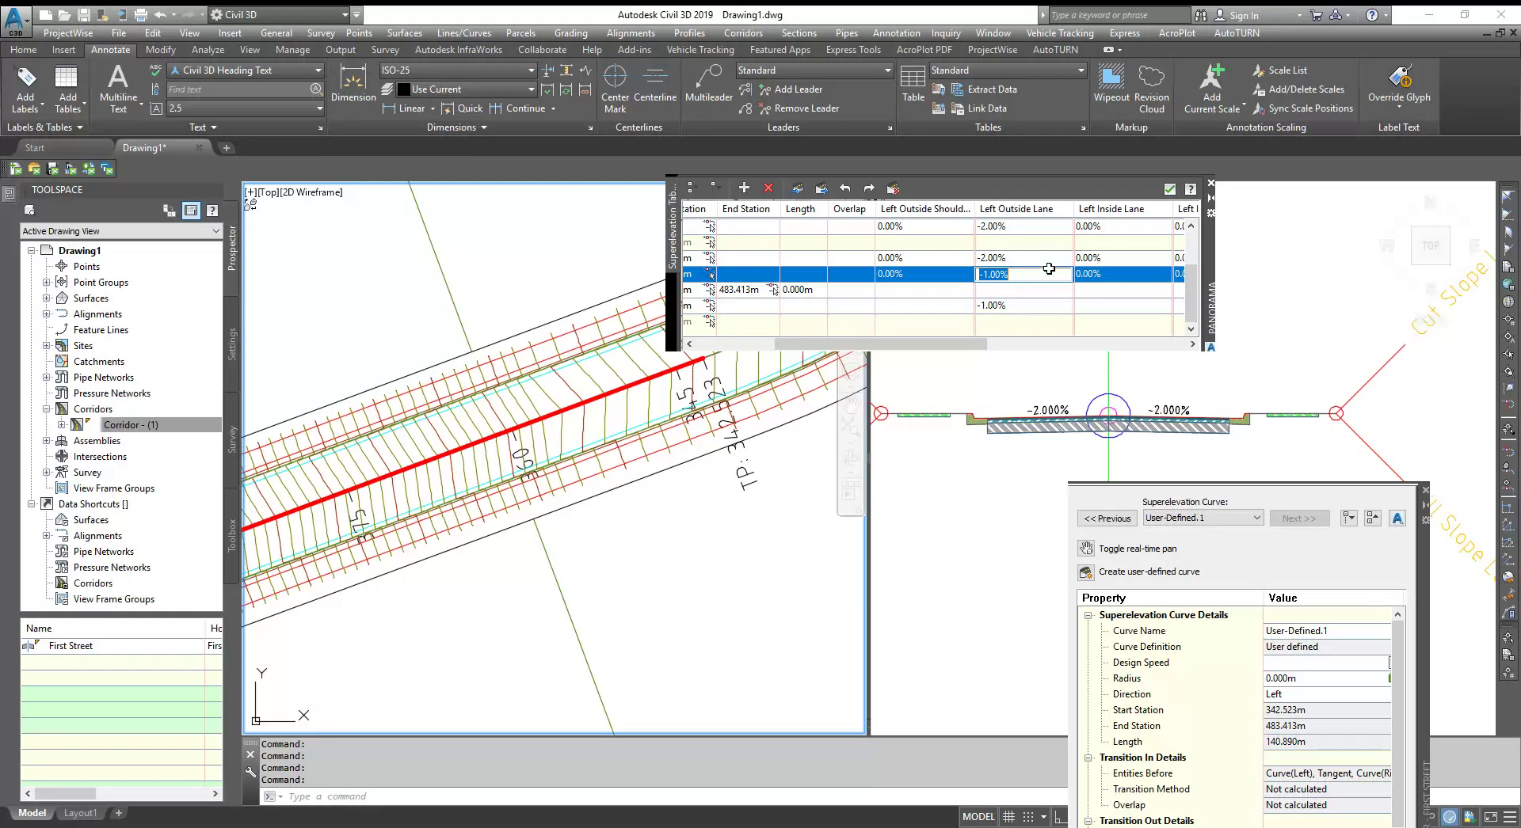
left_click(680, 536)
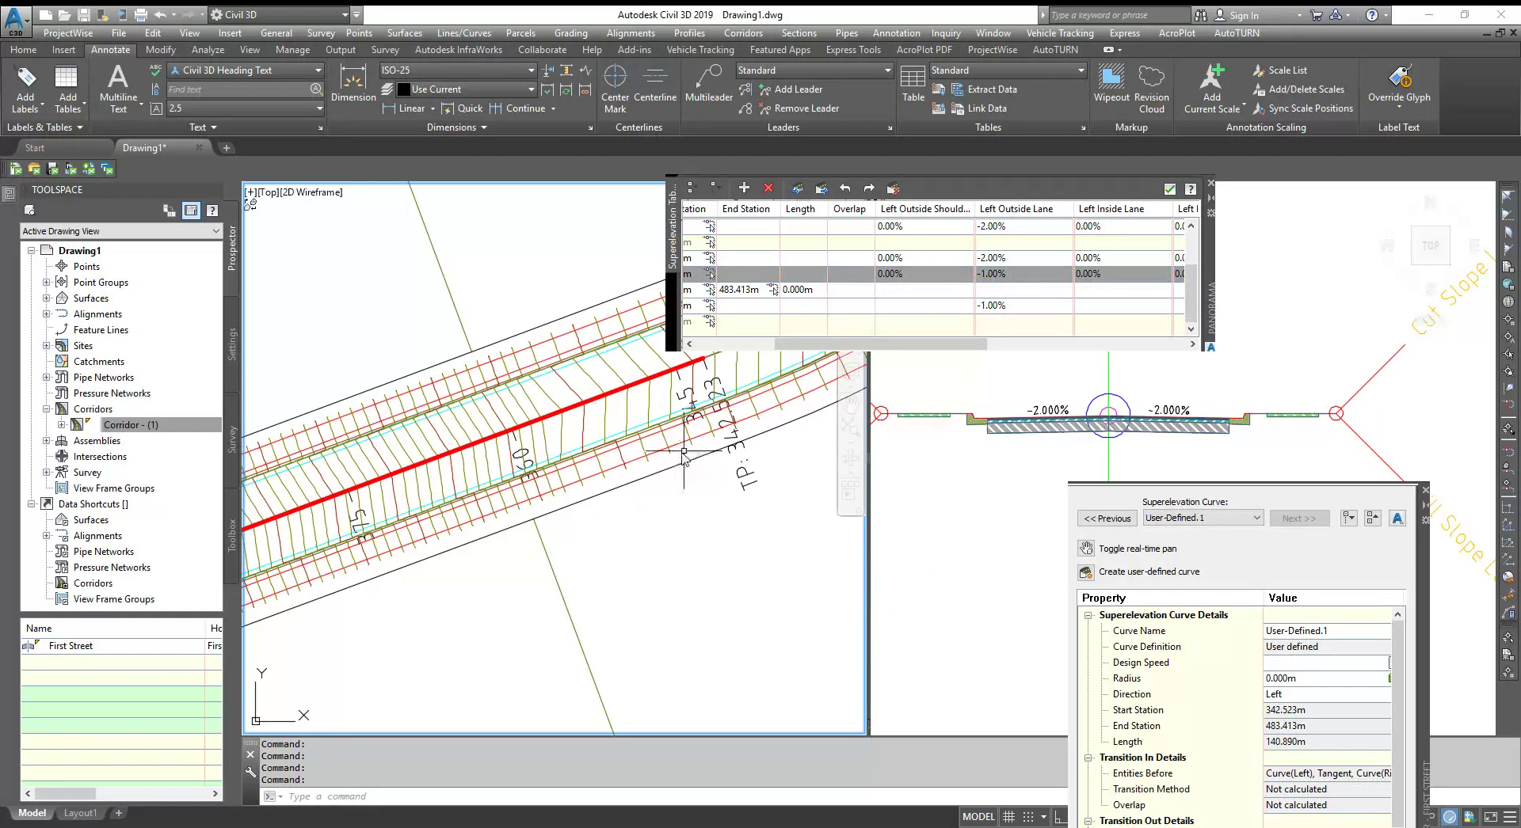
scroll(649, 469, "down", 2)
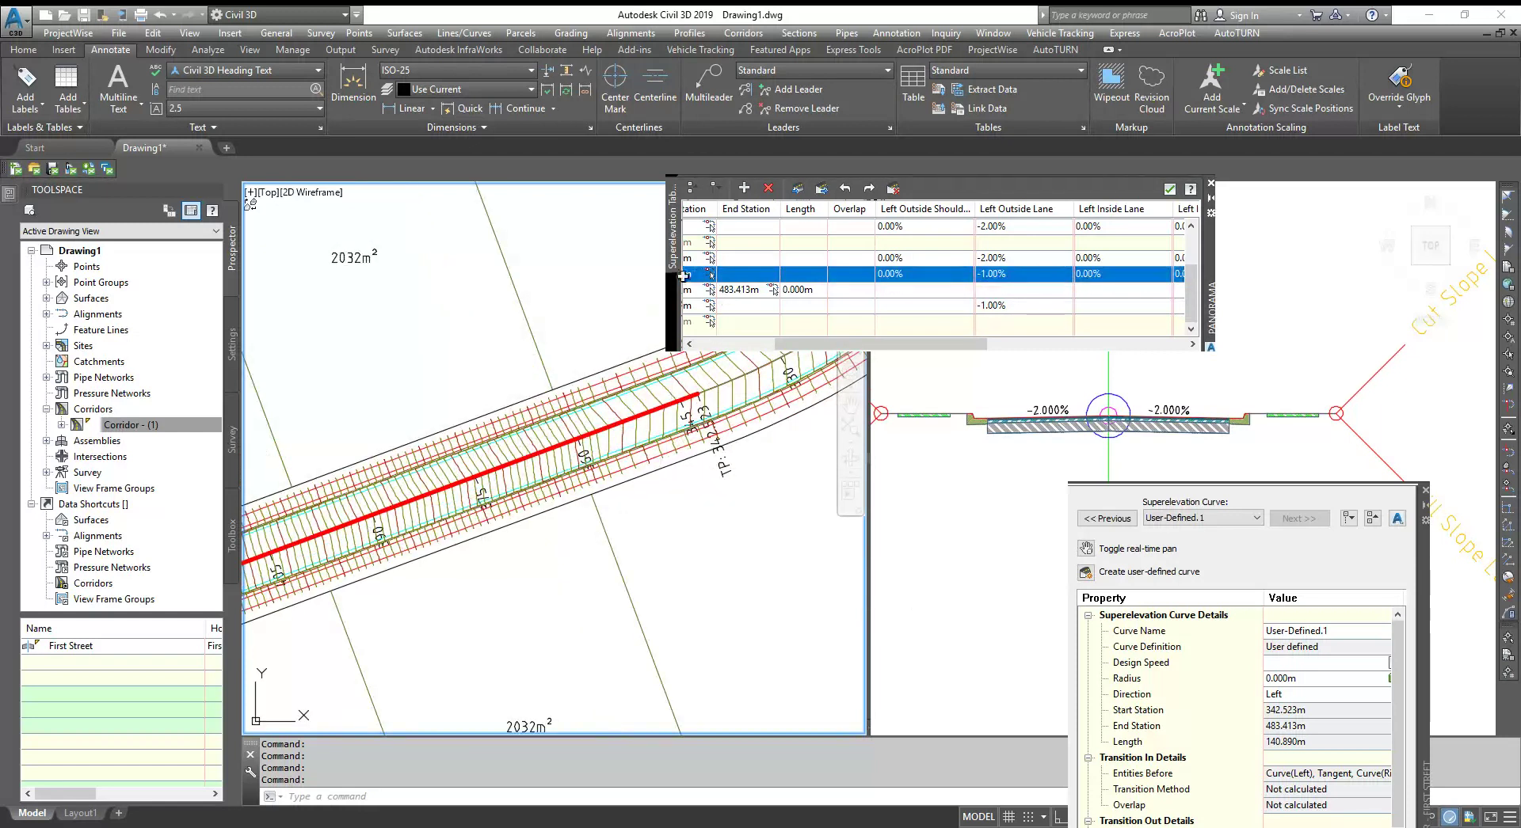
left_click(770, 344)
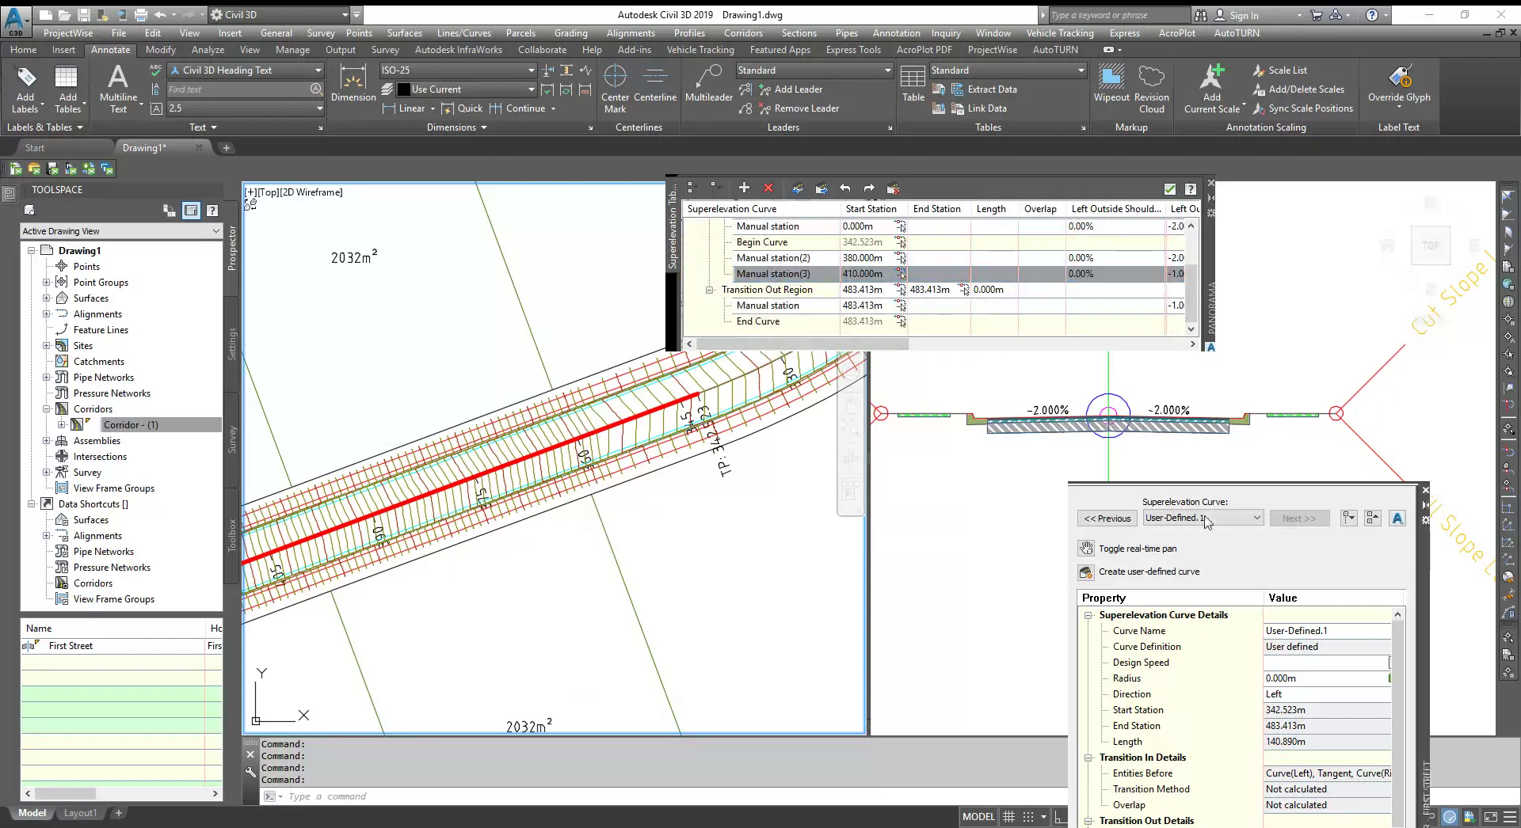
Close the superelevation curve details and examine the superelevation band beneath the First Street profile up to the end station.
left_click(1424, 491)
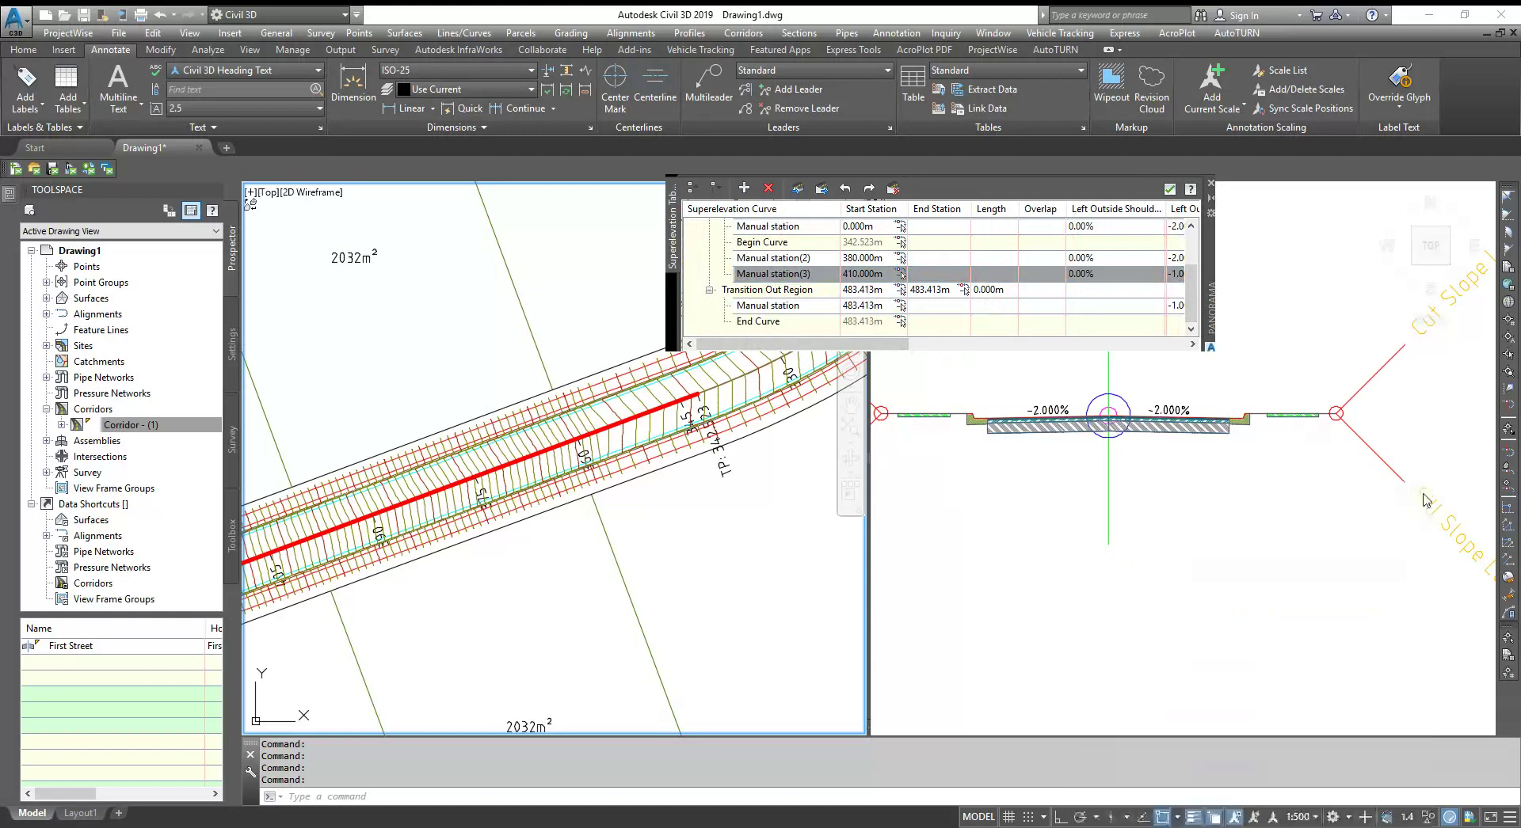
left_click(1161, 541)
left_click(999, 559)
scroll(1000, 559, "down", 8)
scroll(1460, 493, "up", 5)
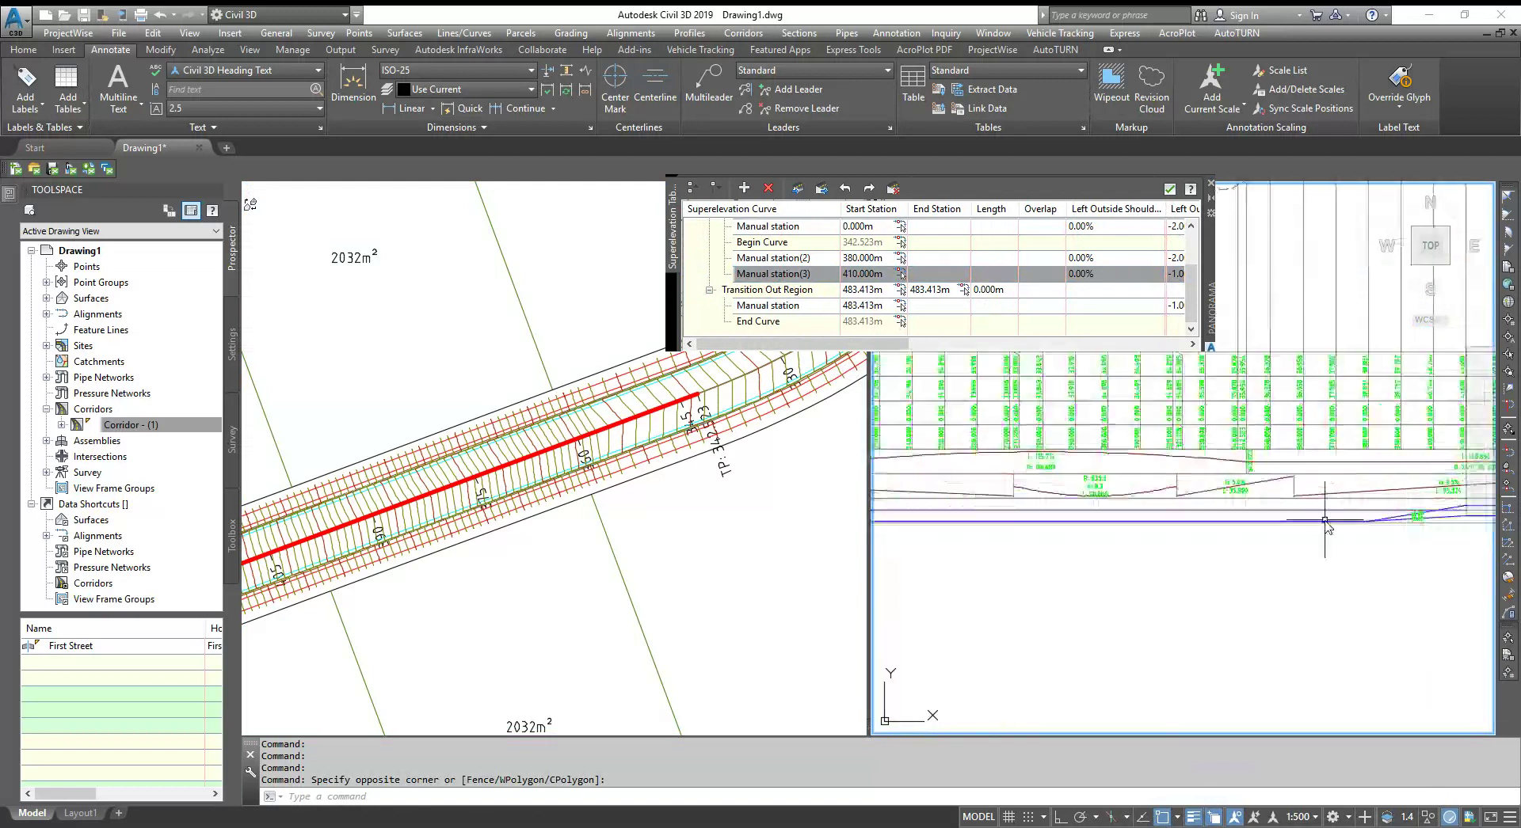
scroll(1019, 552, "up", 5)
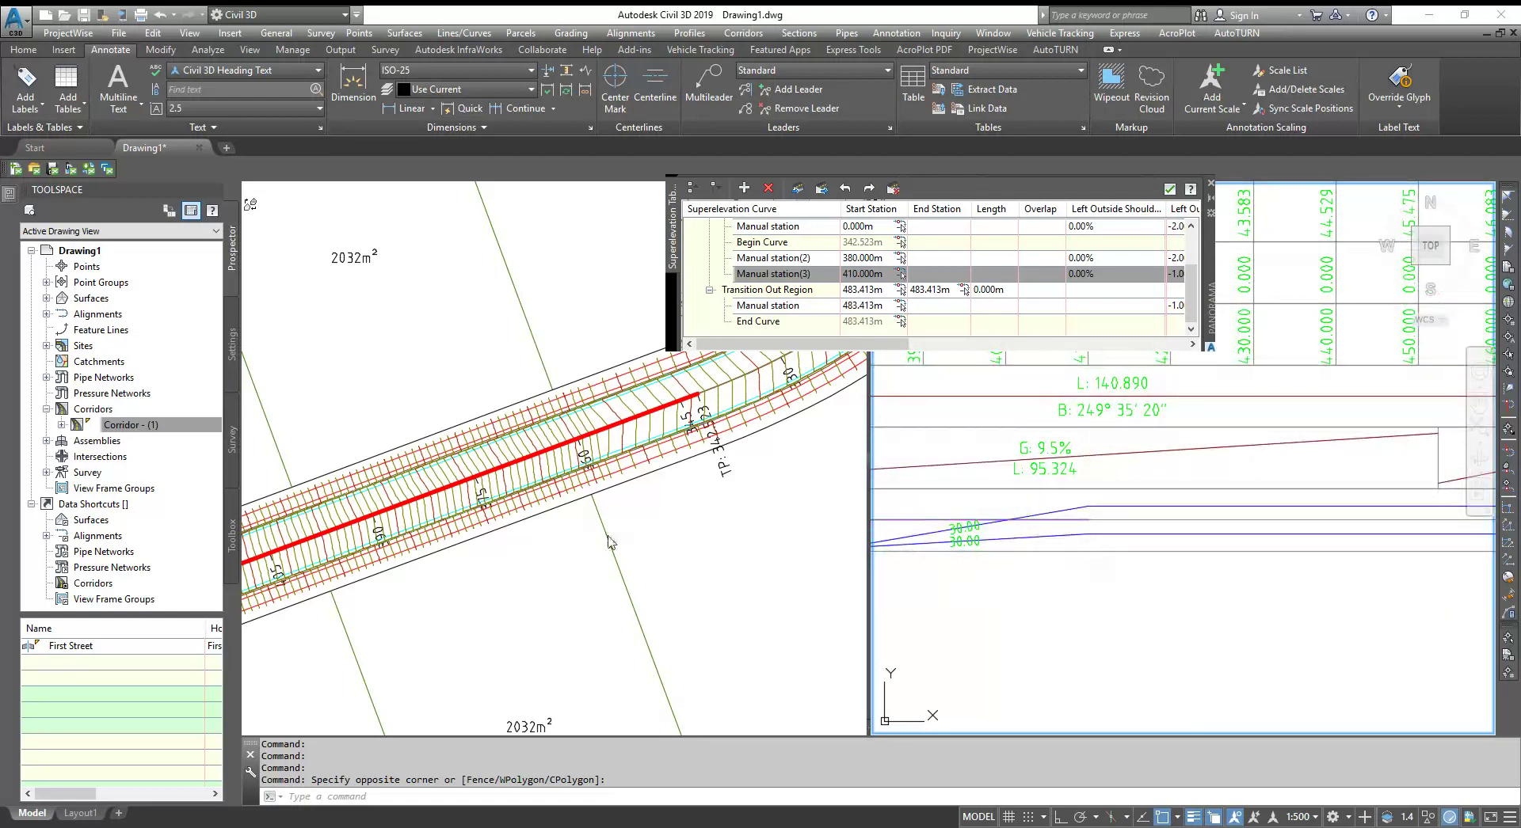
left_click(505, 552)
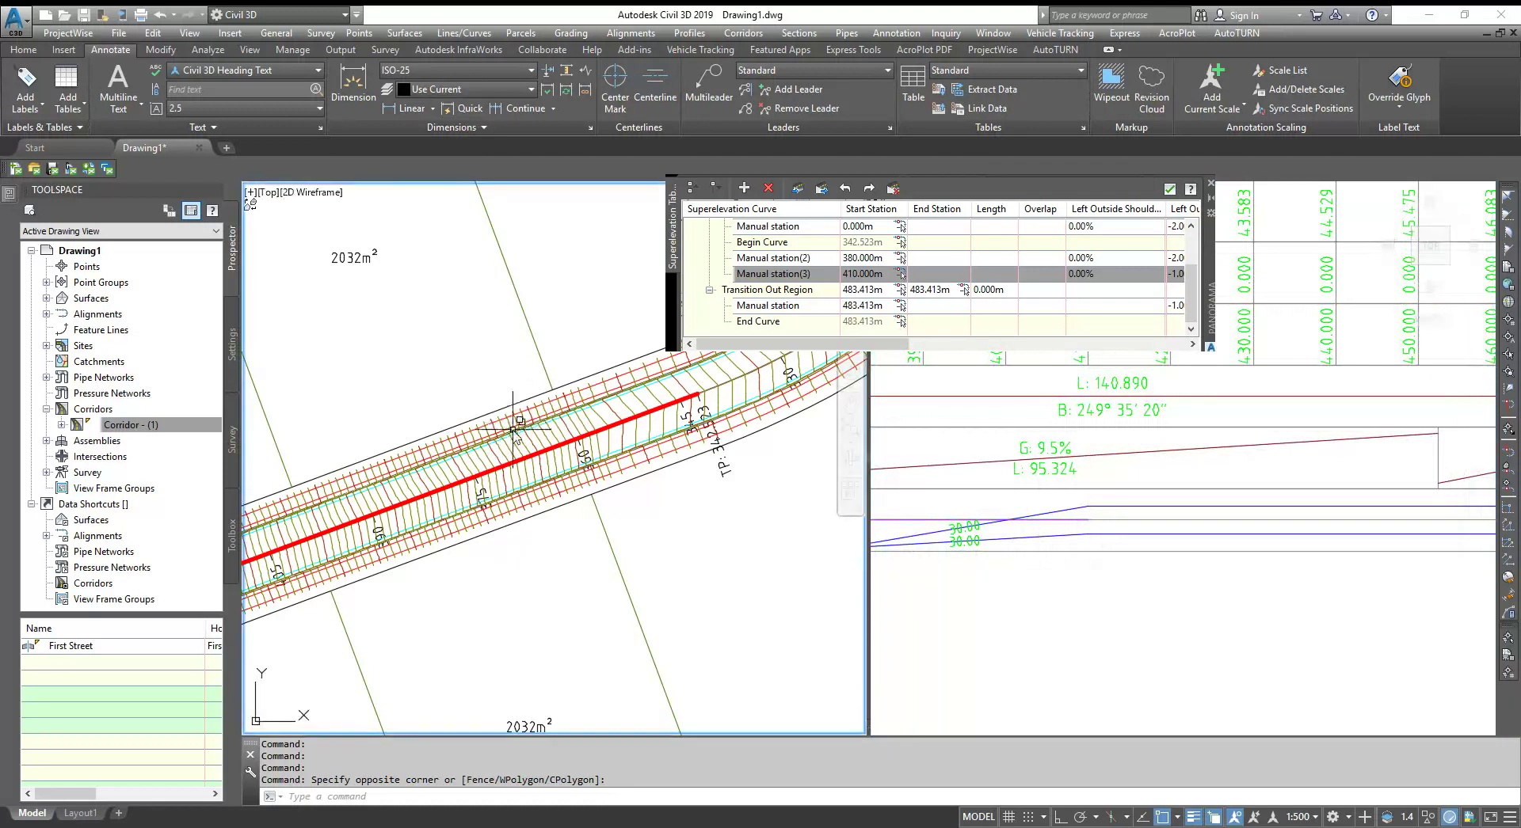
left_click(1073, 634)
scroll(1164, 530, "down", 3)
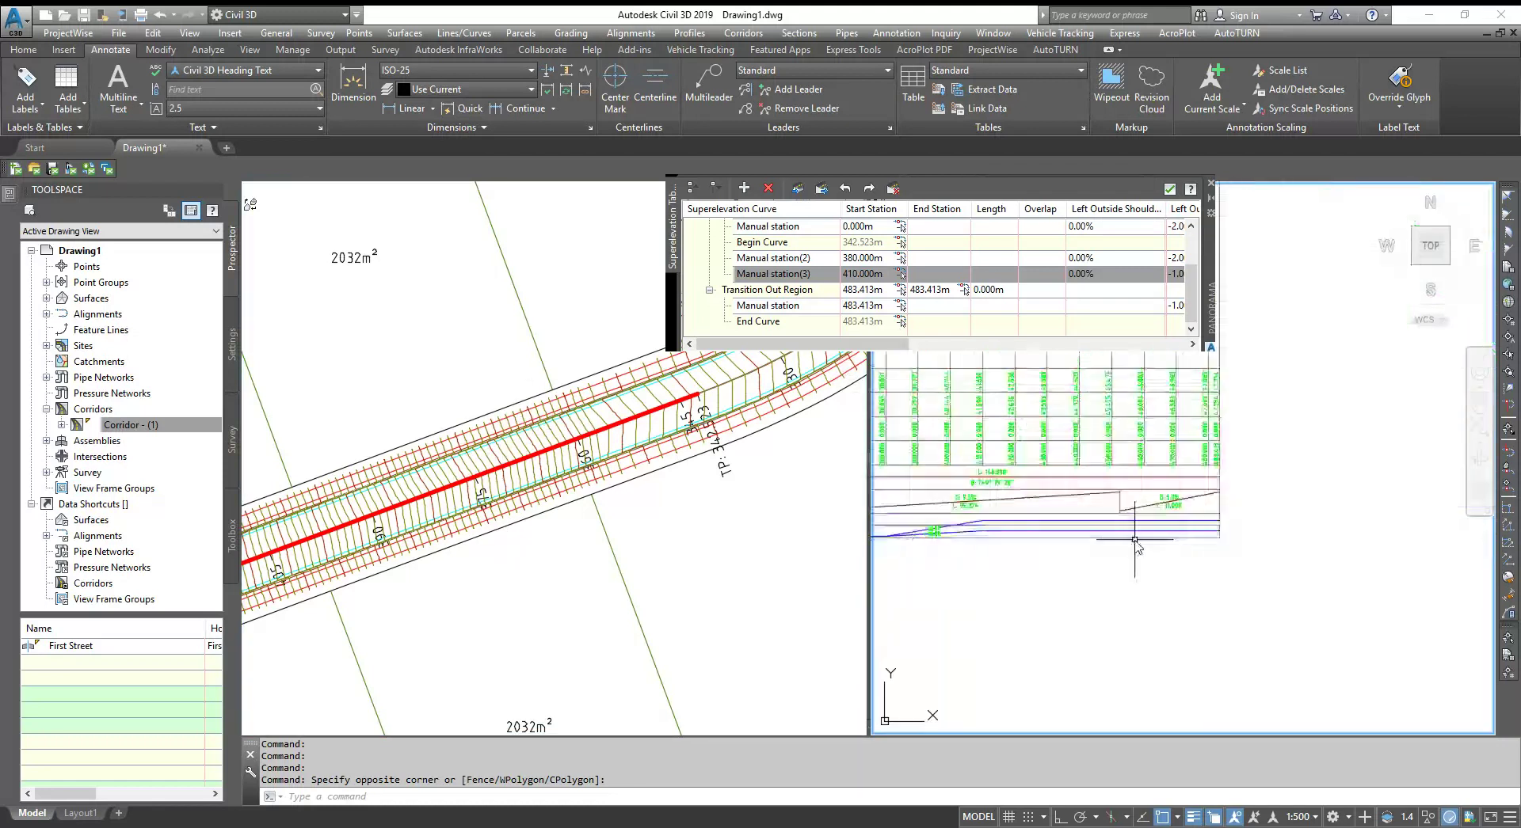
scroll(1172, 527, "up", 3)
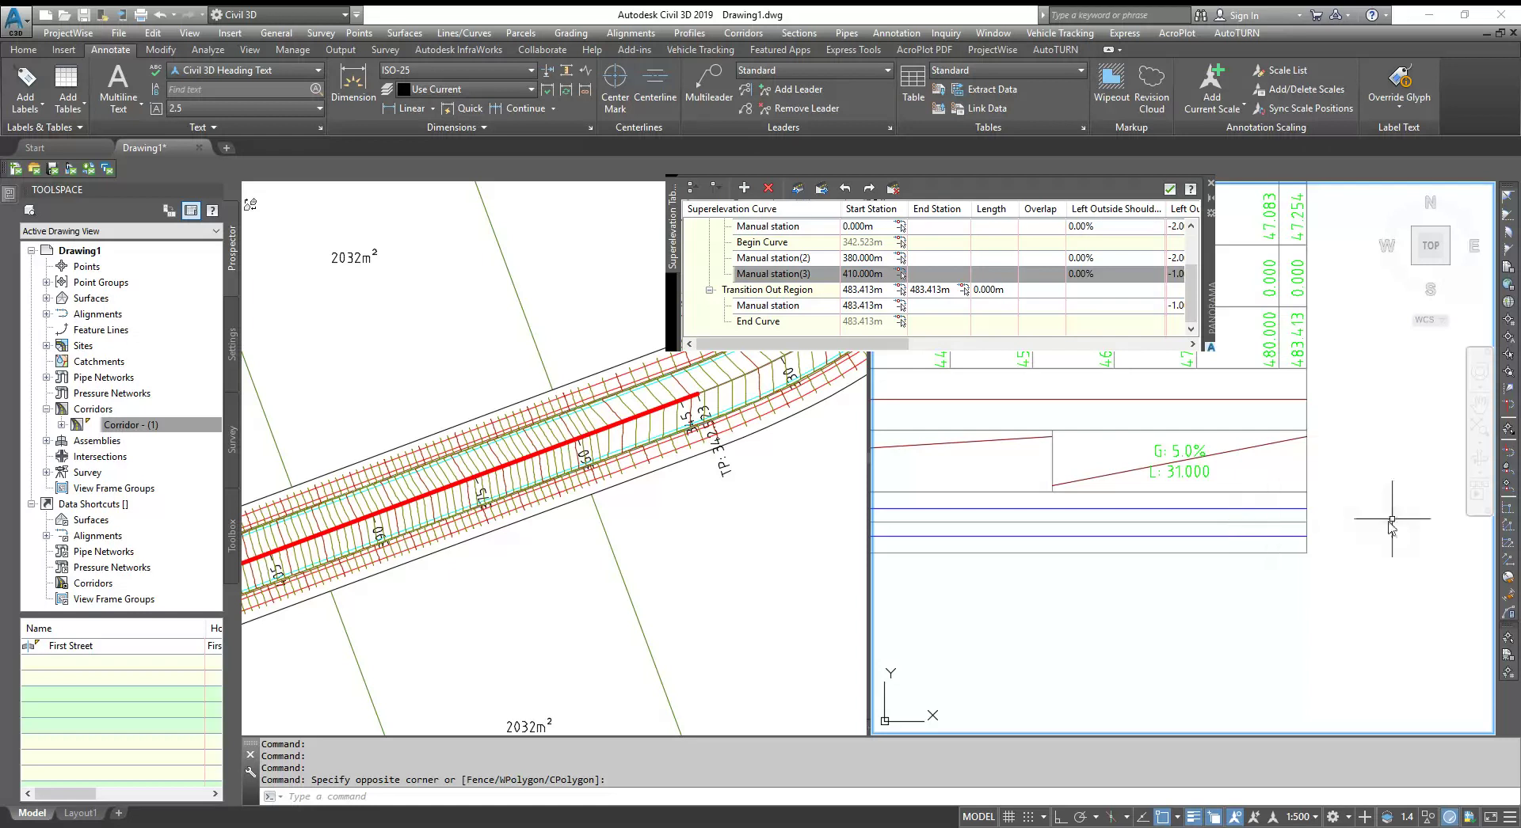
scroll(1402, 516, "down", 3)
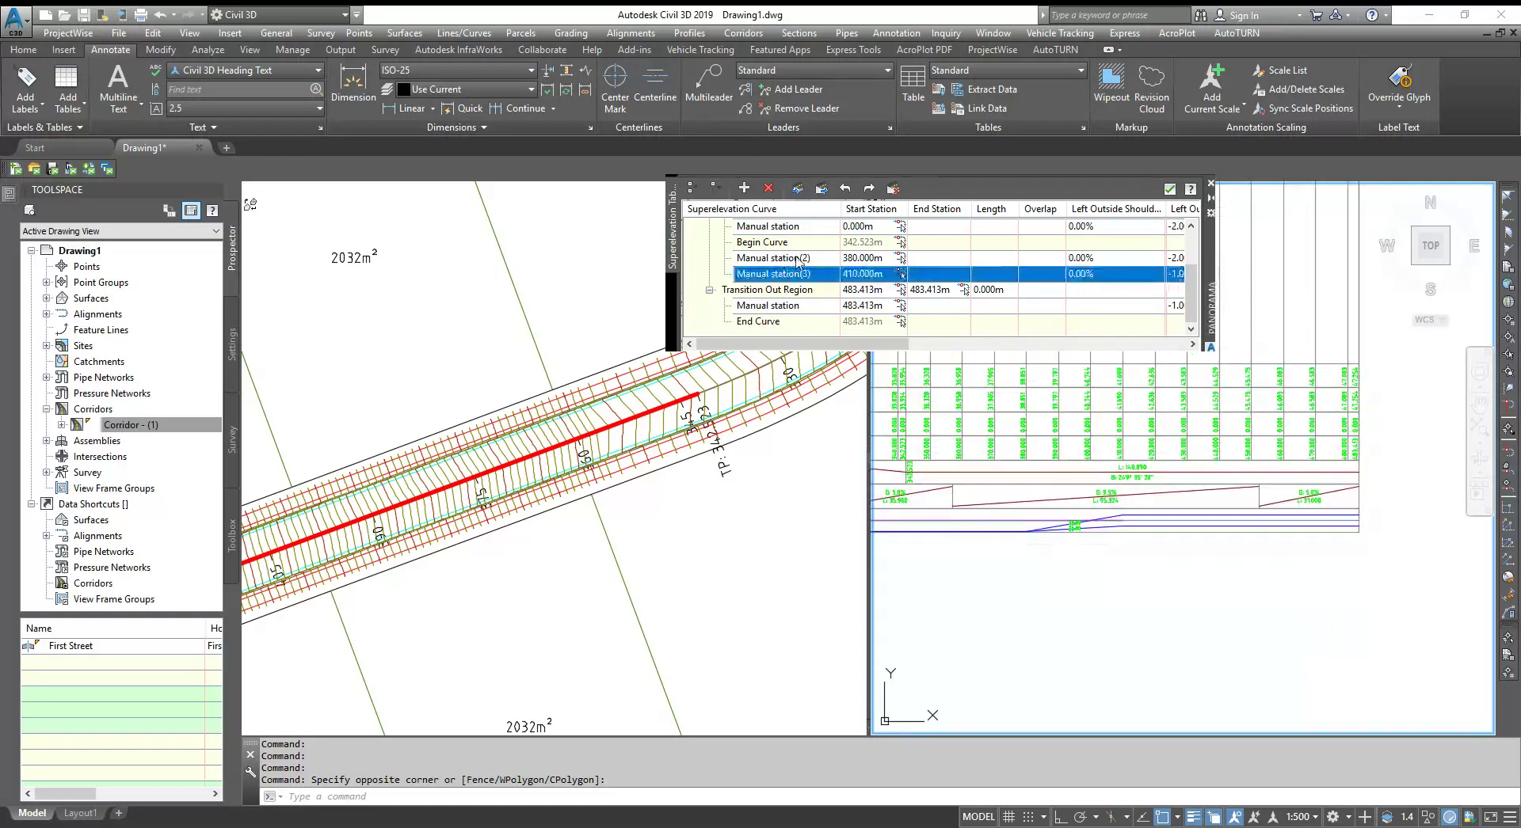
Assign the Begin Full Super critical station to the manual station at 410 m in the Transition In Region.
left_click(798, 290)
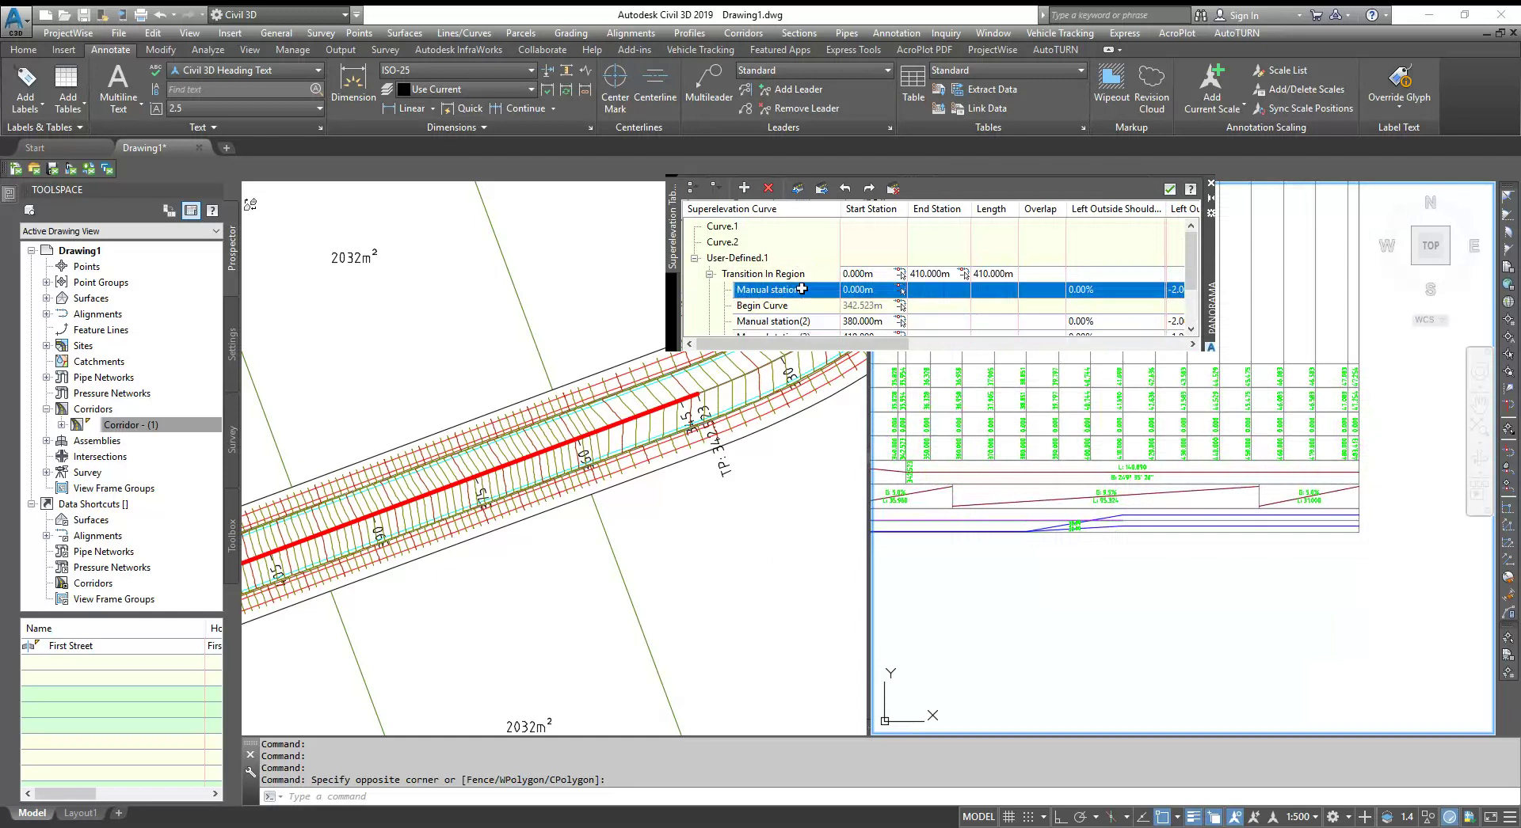
scroll(838, 277, "down", 1)
scroll(840, 288, "down", 1)
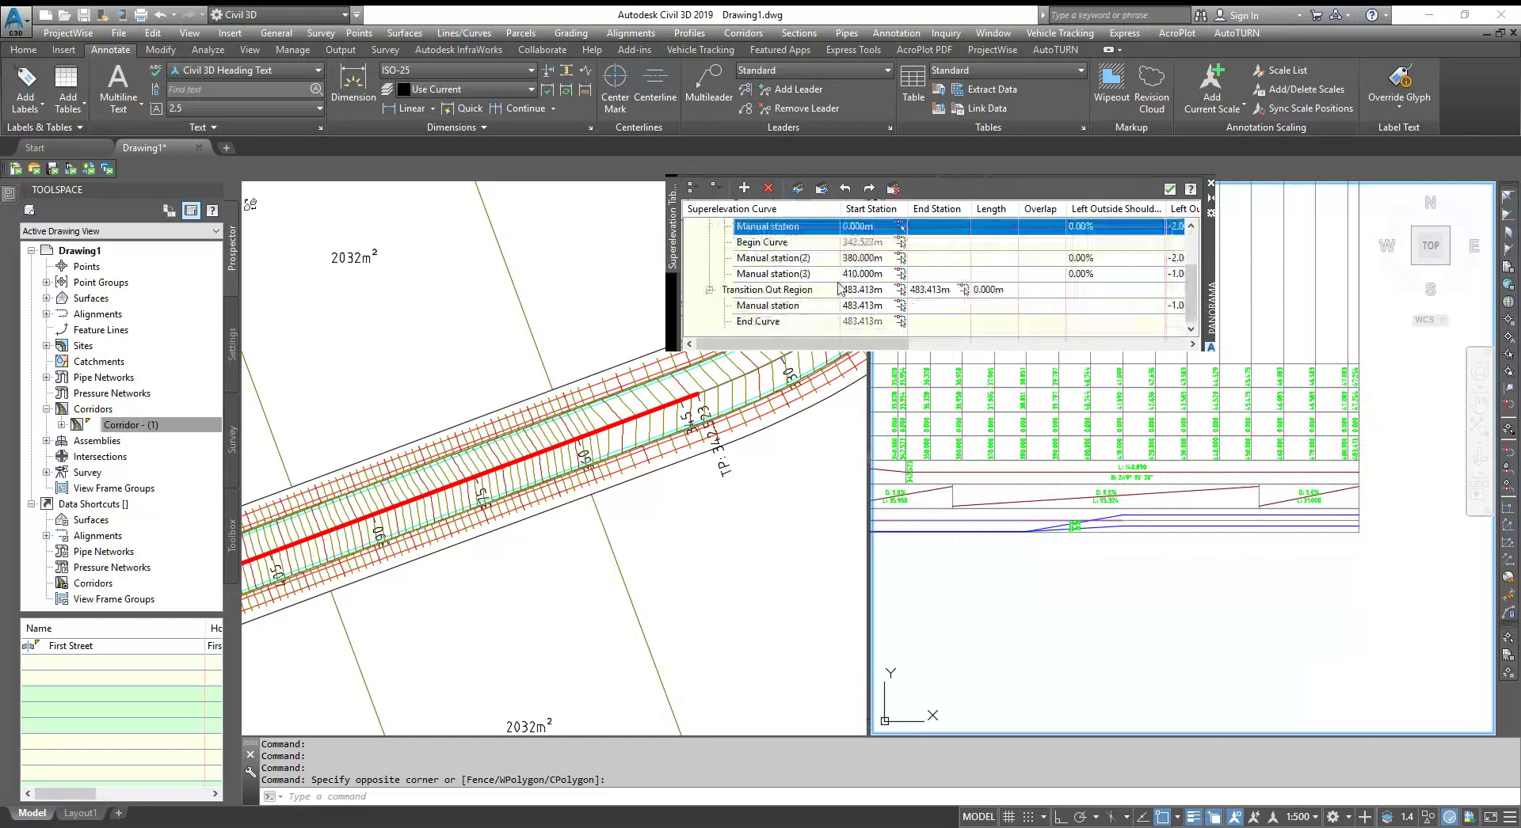
left_click(806, 274)
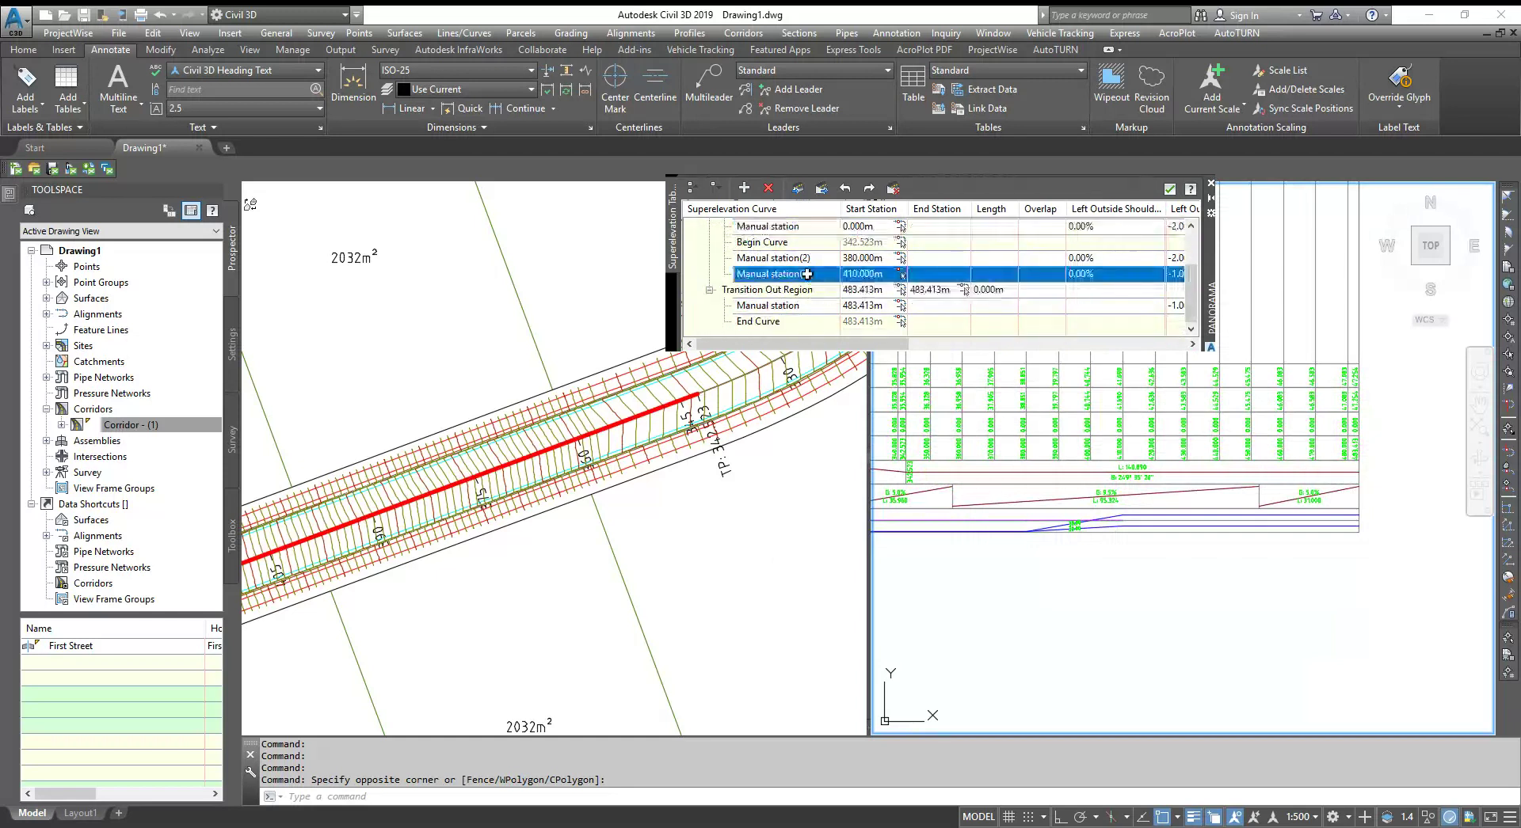
right_click(806, 274)
mouse_move(928, 323)
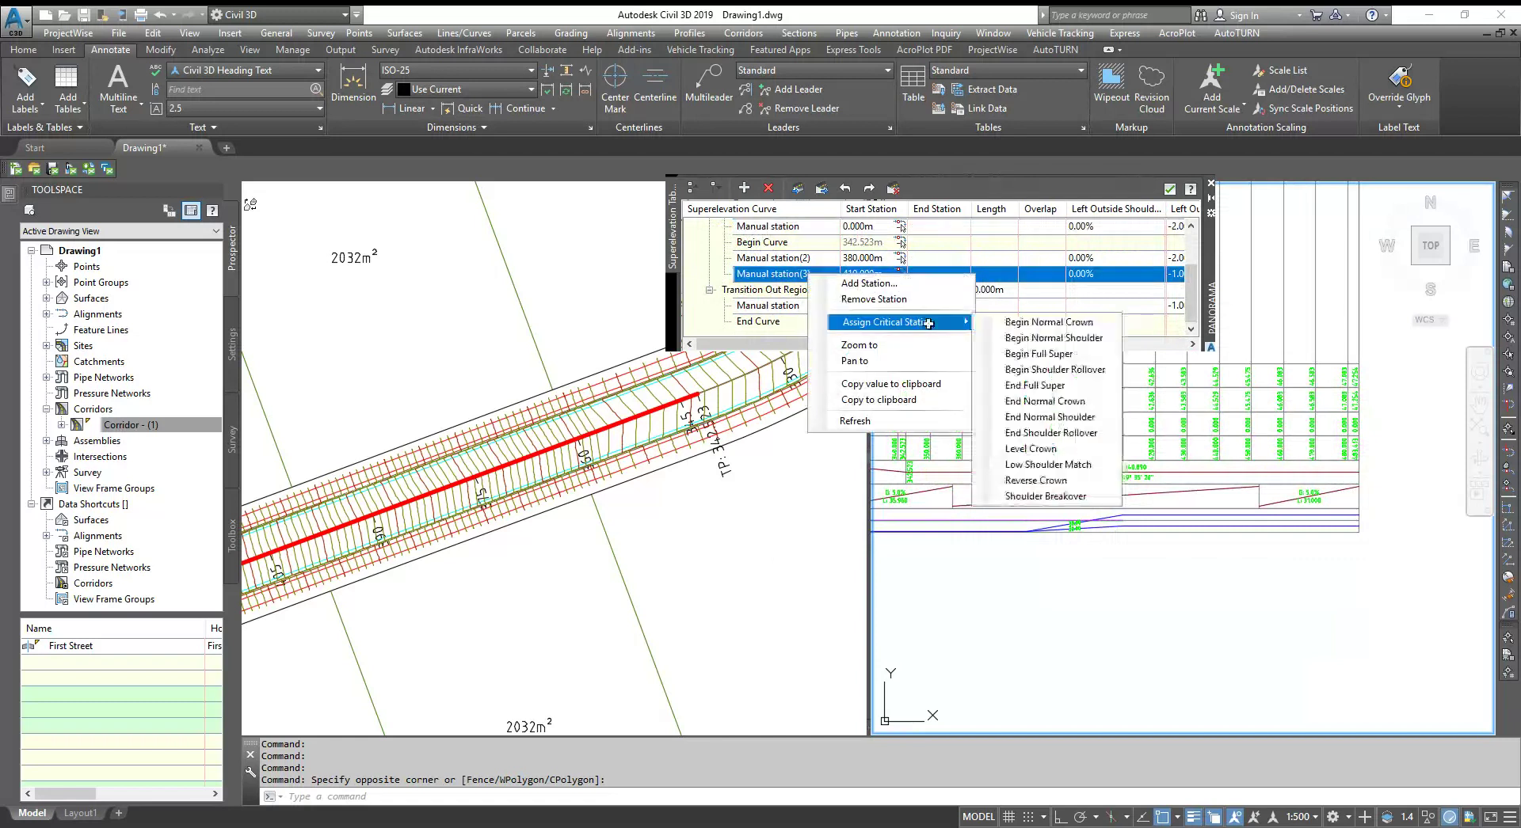
left_click(1081, 358)
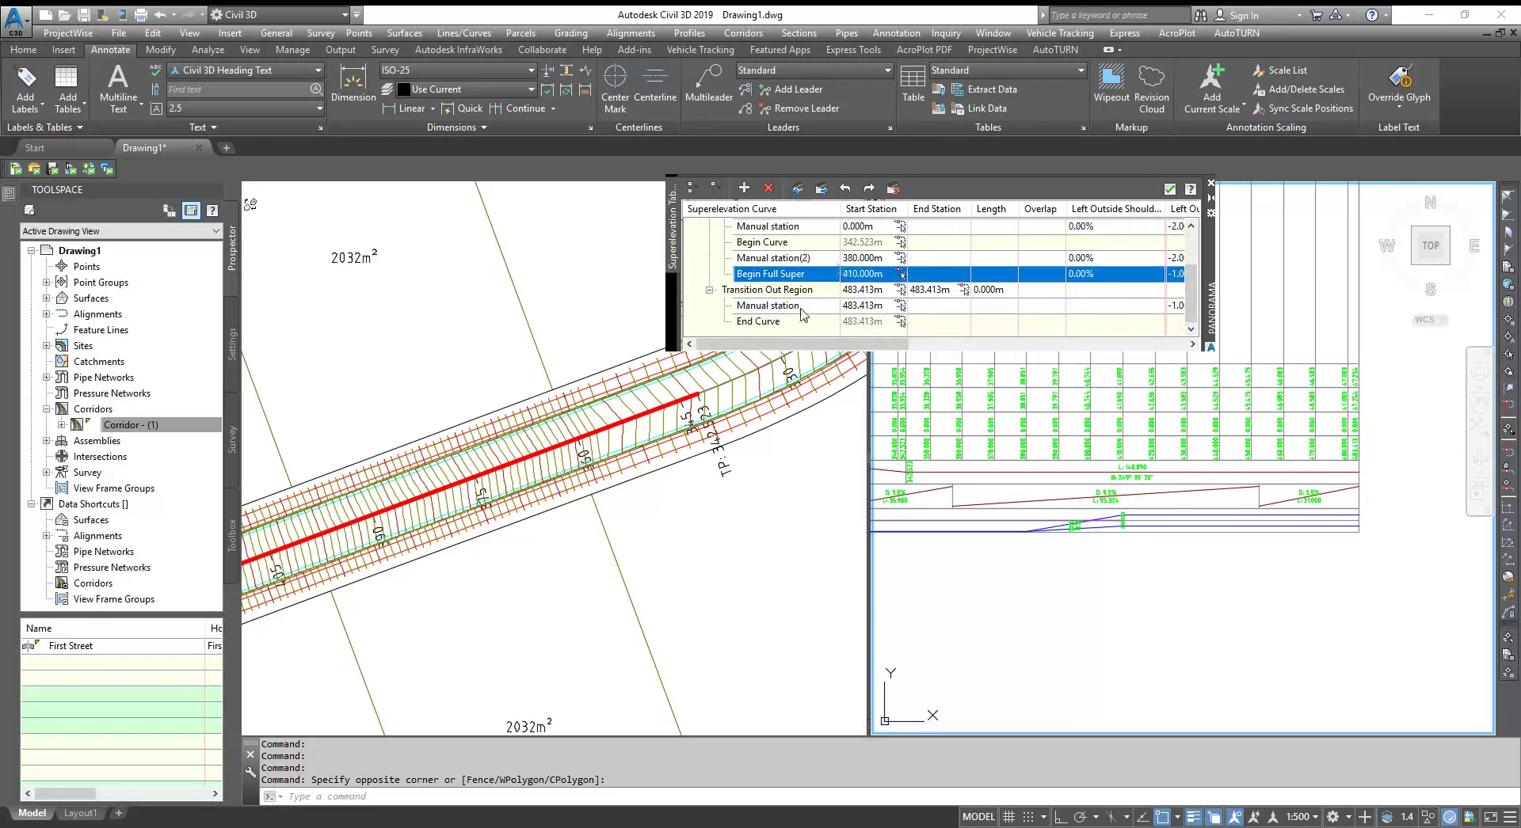
Assign the End Full Super critical station to the manual station in the Transition Out Region and inspect the superelevation band.
right_click(802, 312)
mouse_move(880, 358)
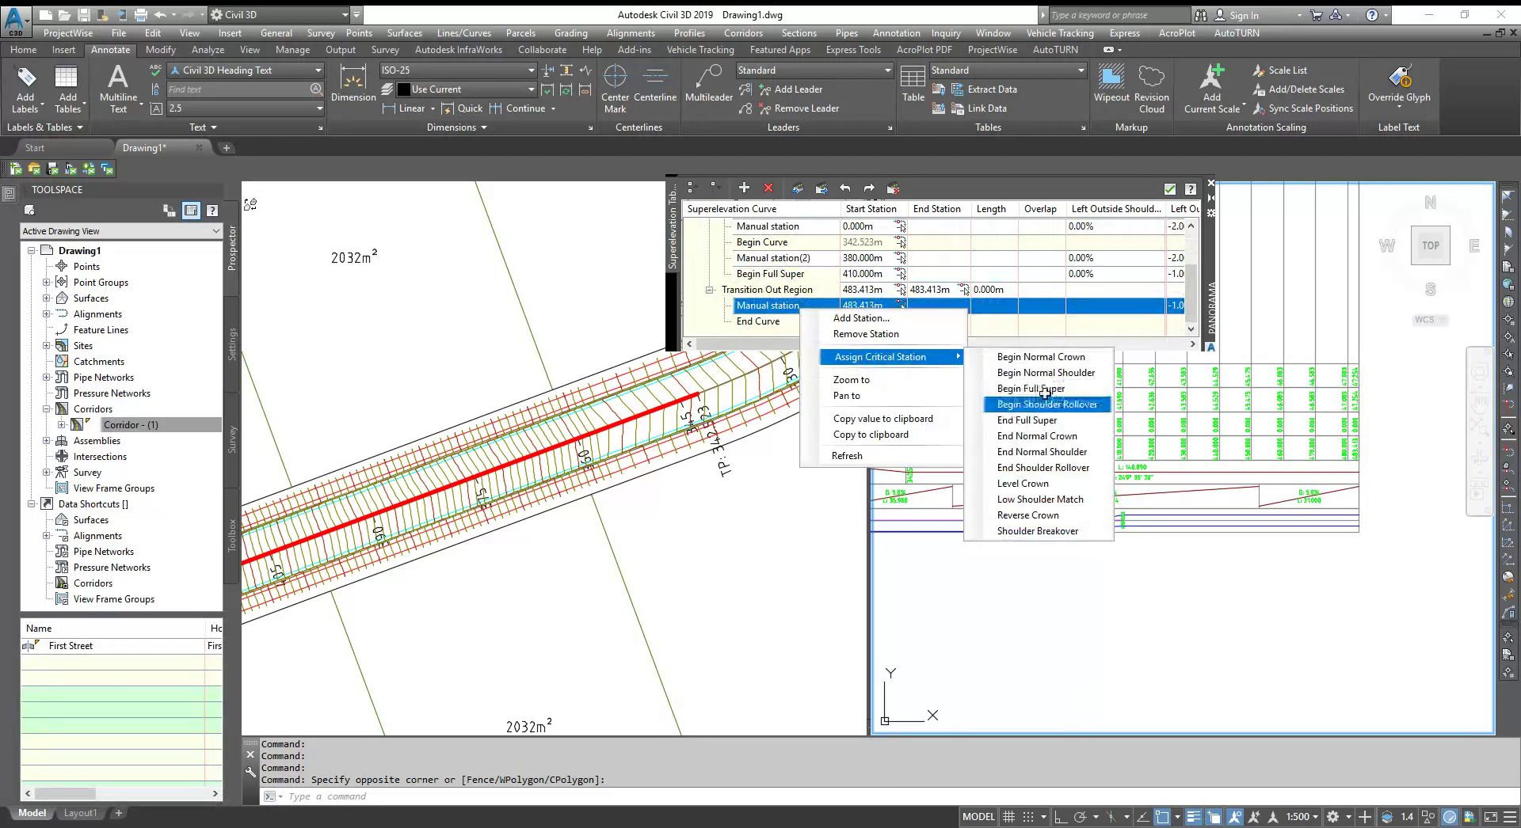
left_click(1033, 421)
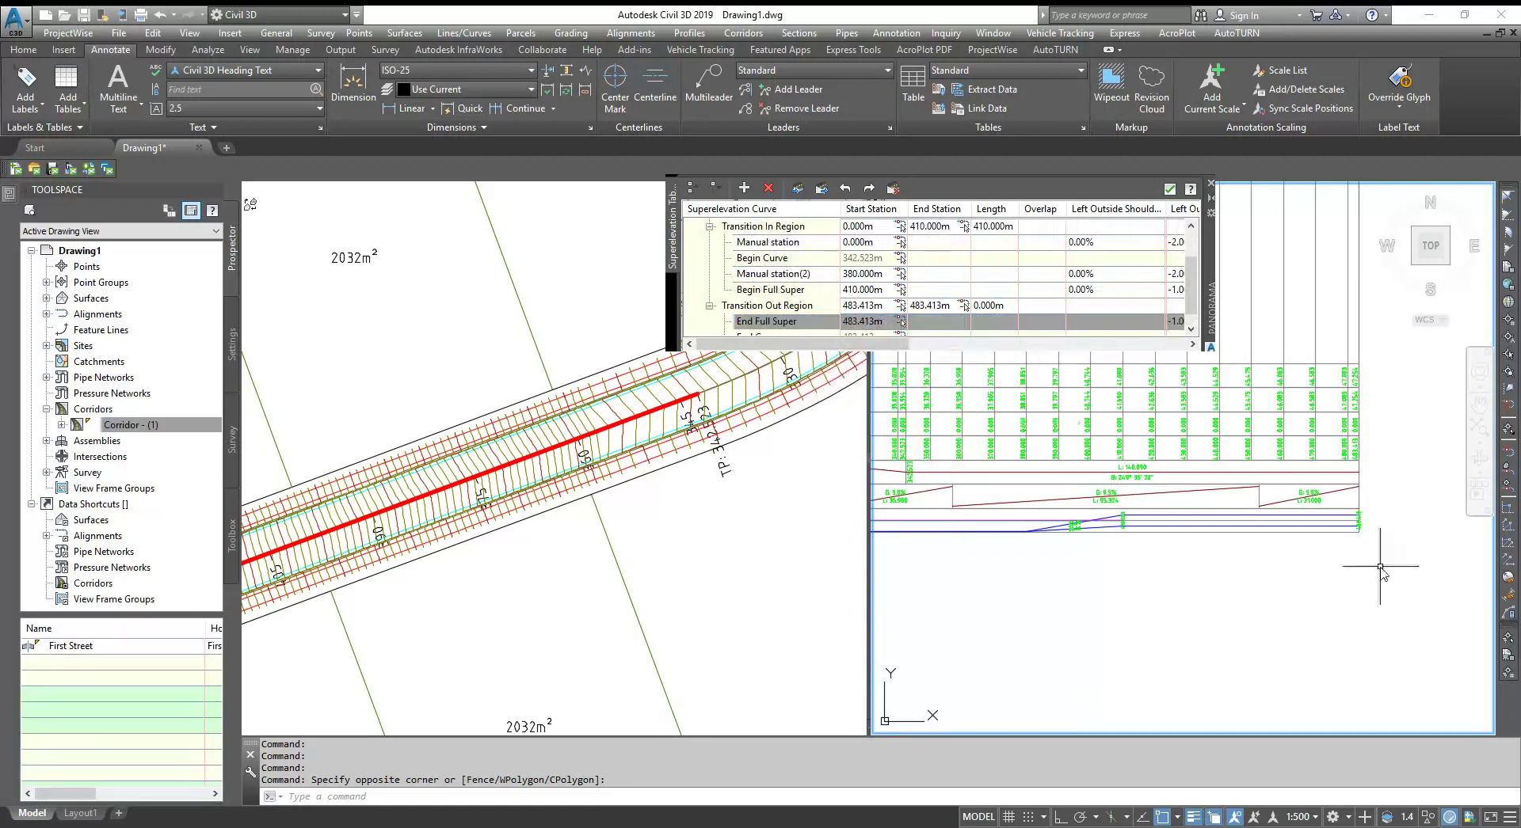
scroll(1350, 554, "up", 3)
scroll(1405, 448, "down", 2)
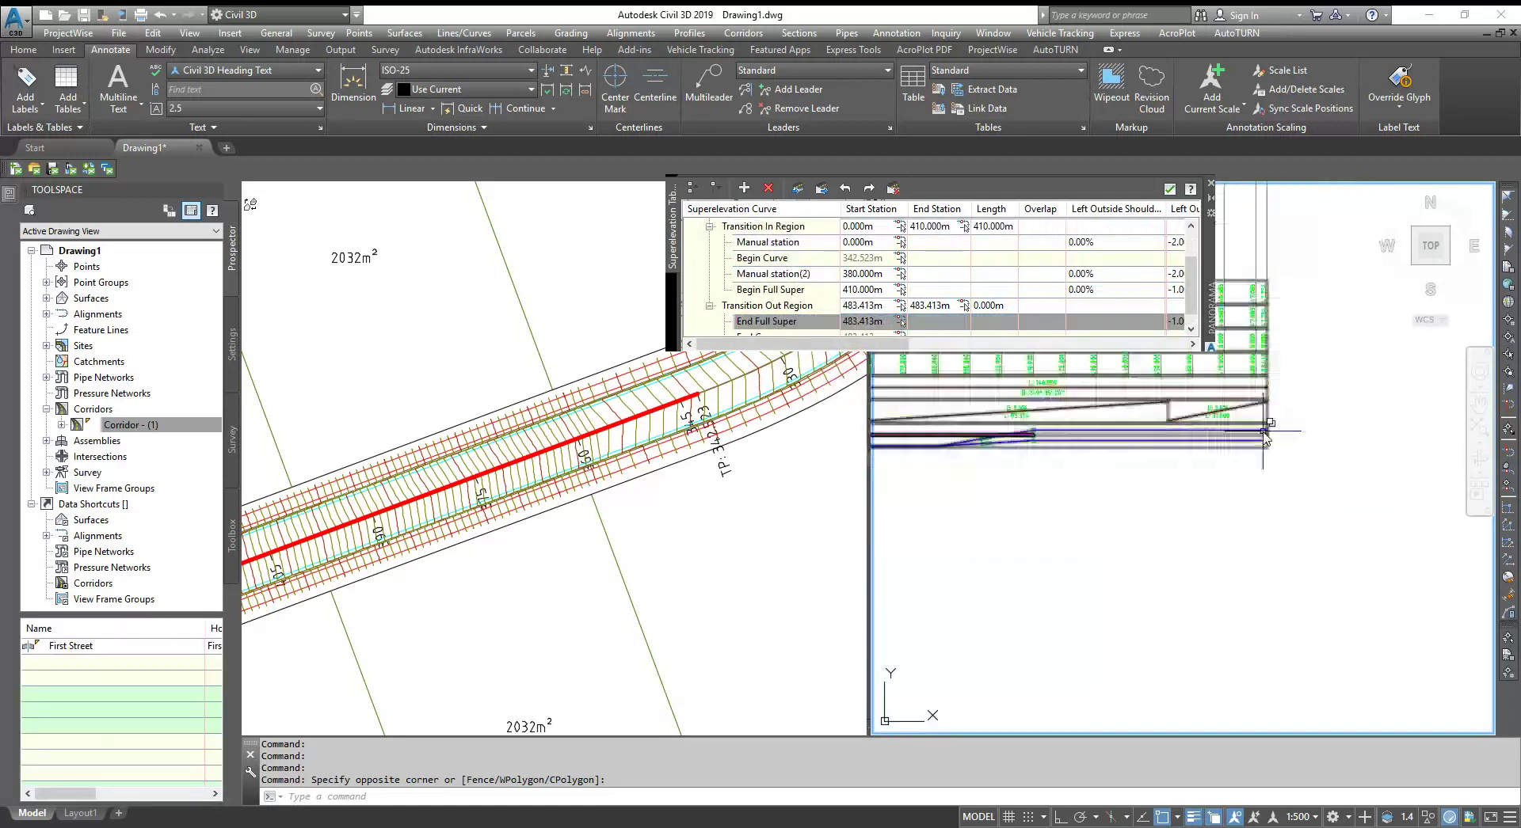
scroll(1170, 453, "up", 3)
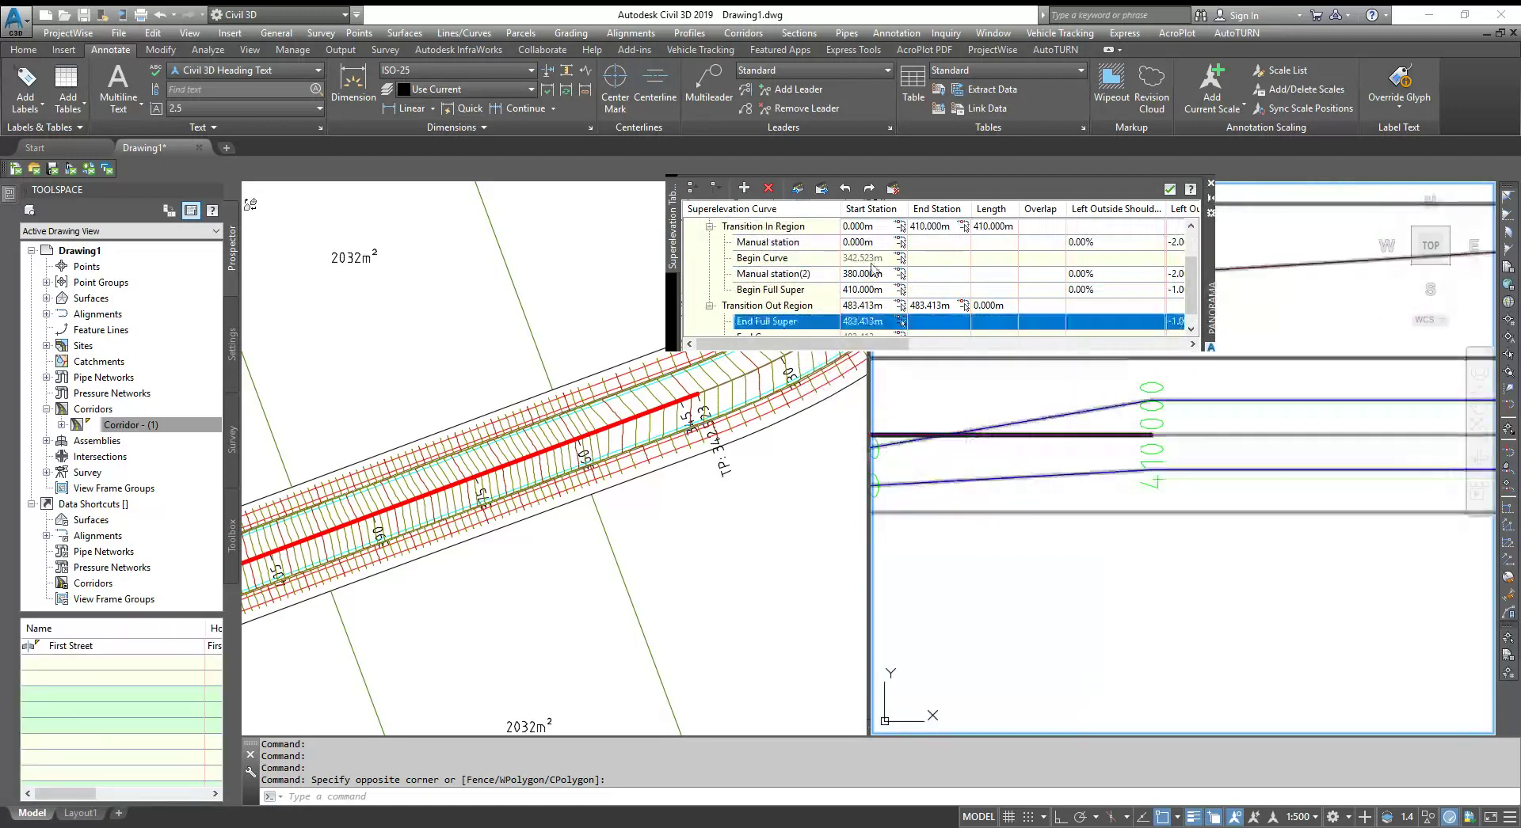
Assign the Begin Normal Crown critical station to Manual station(2) at 380 m and check its label in the superelevation band.
left_click(792, 274)
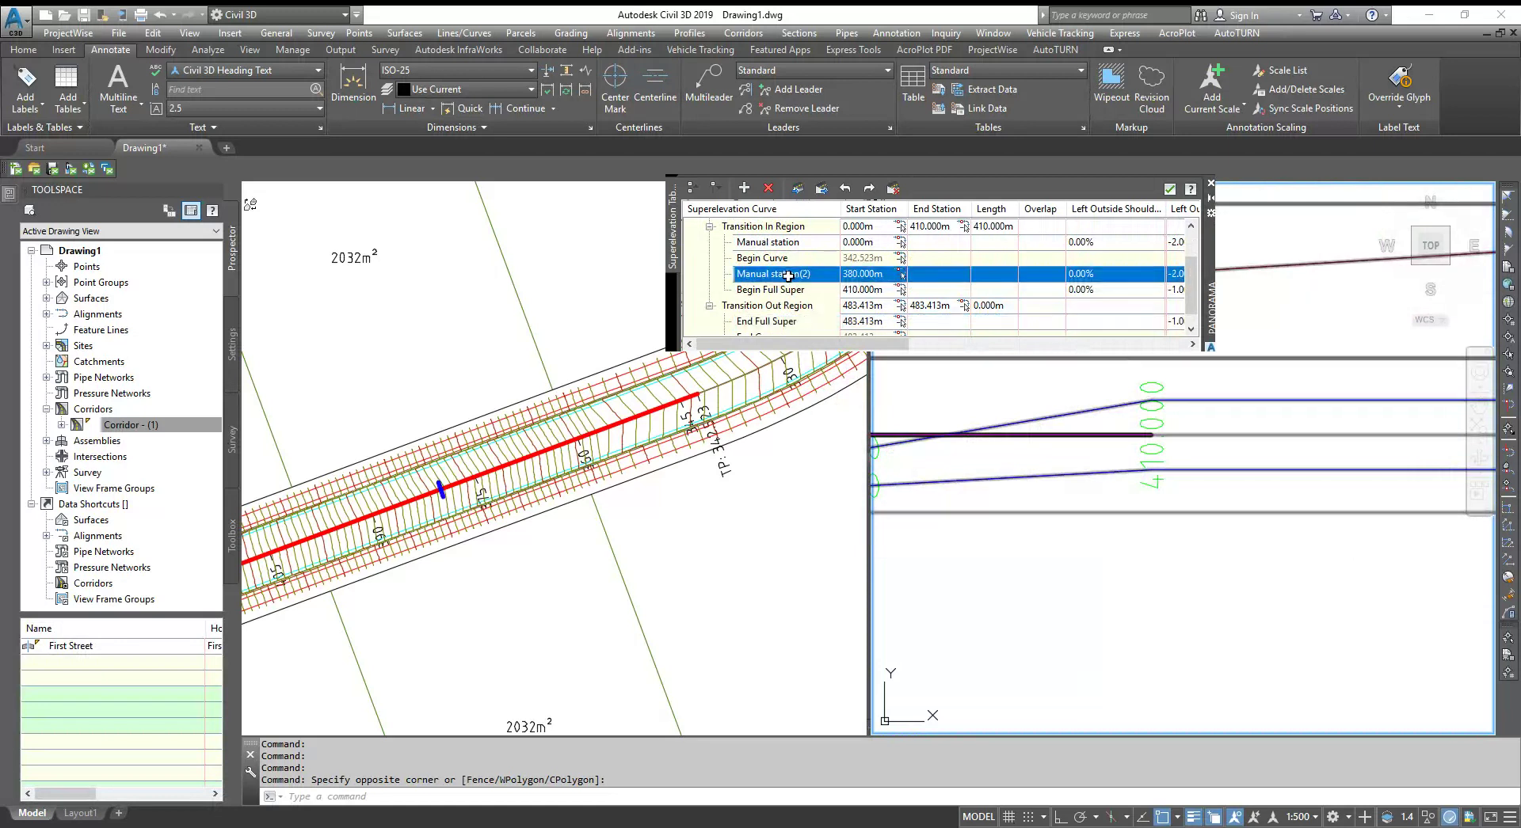
right_click(788, 275)
mouse_move(934, 329)
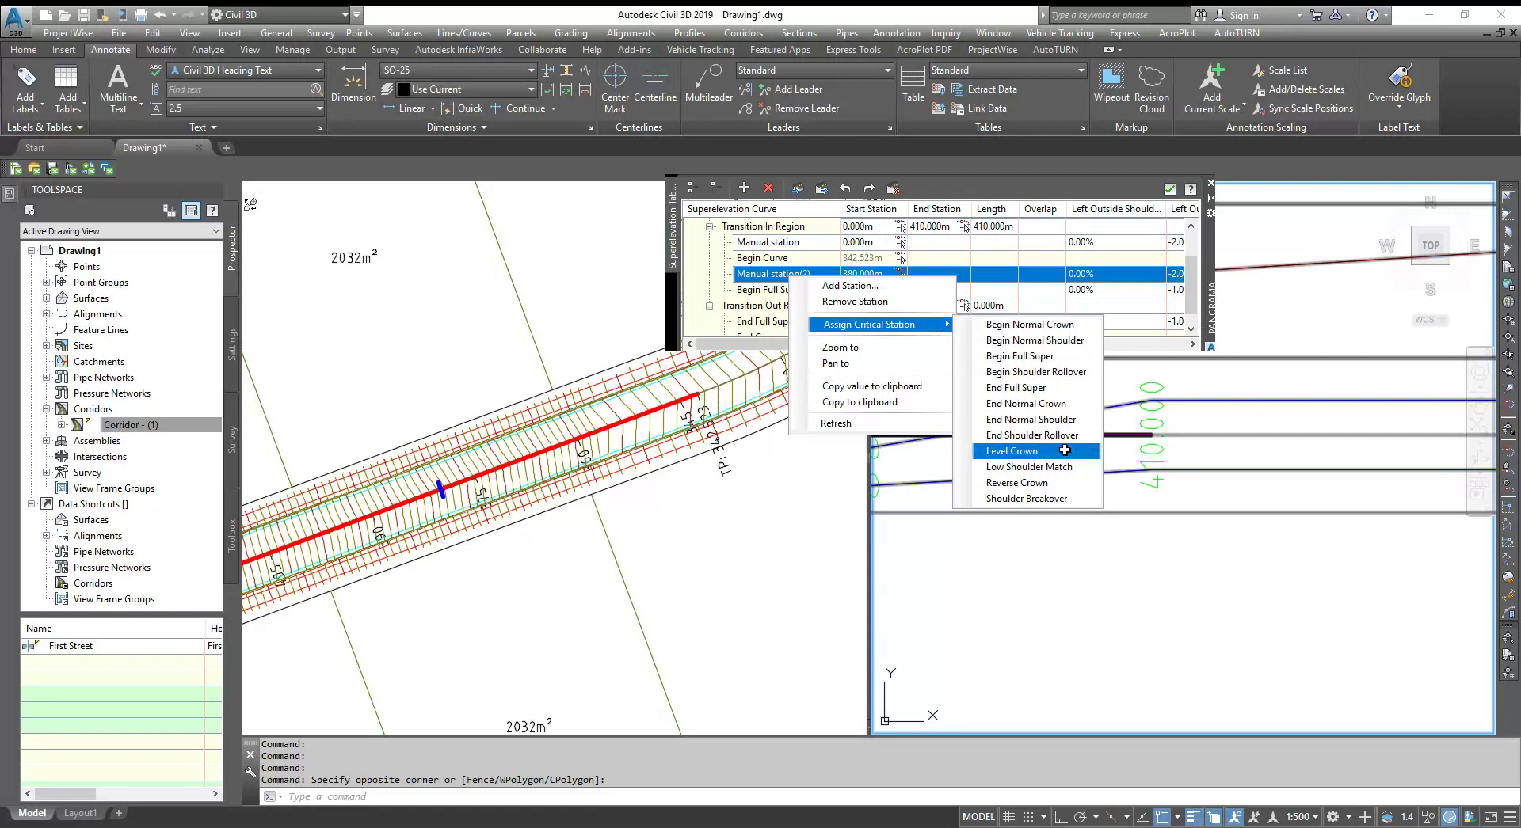
left_click(1056, 325)
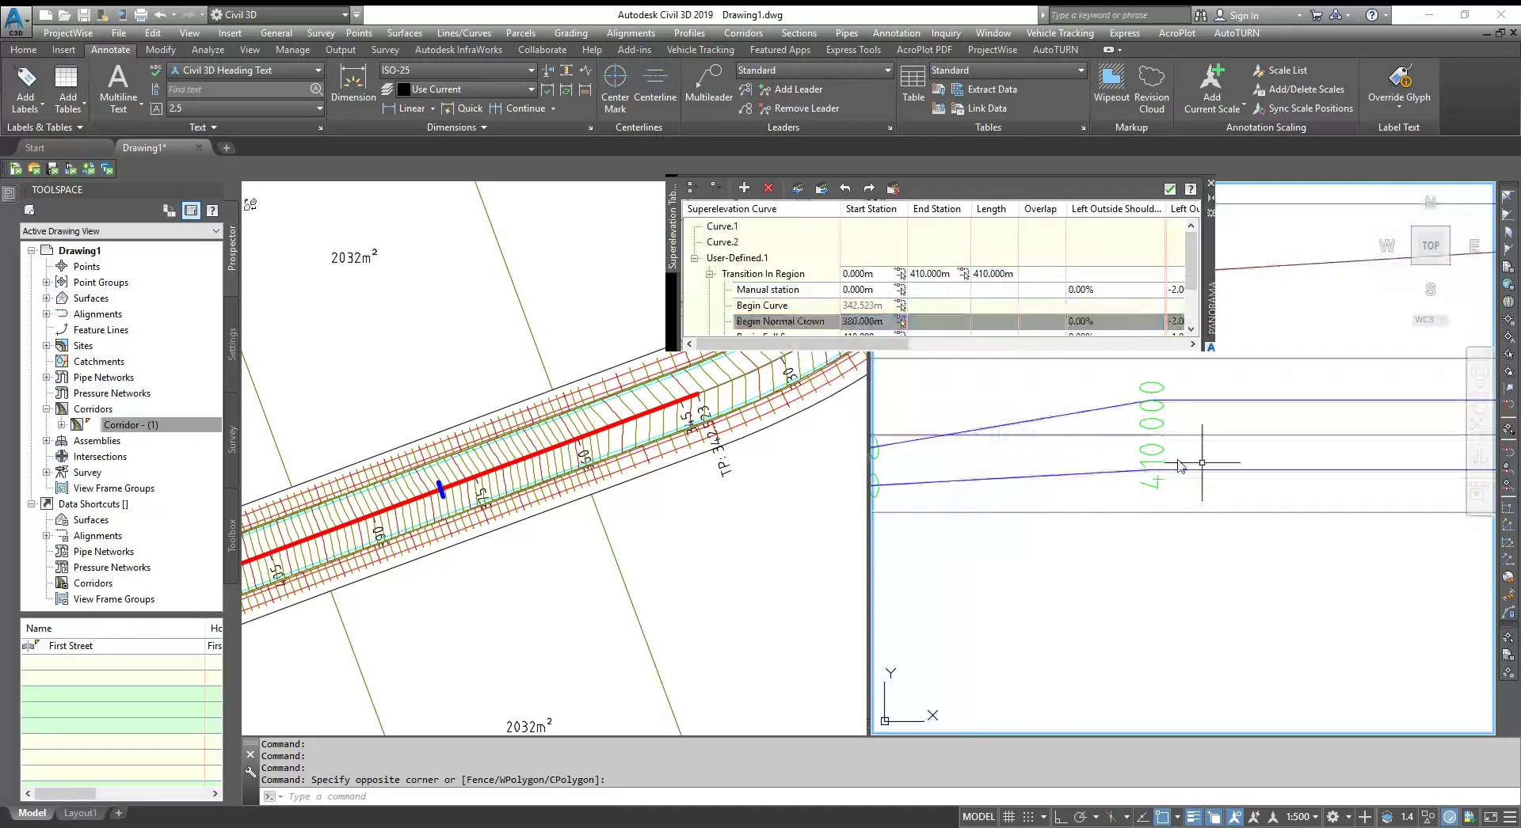
scroll(1177, 466, "up", 4)
scroll(1131, 500, "down", 3)
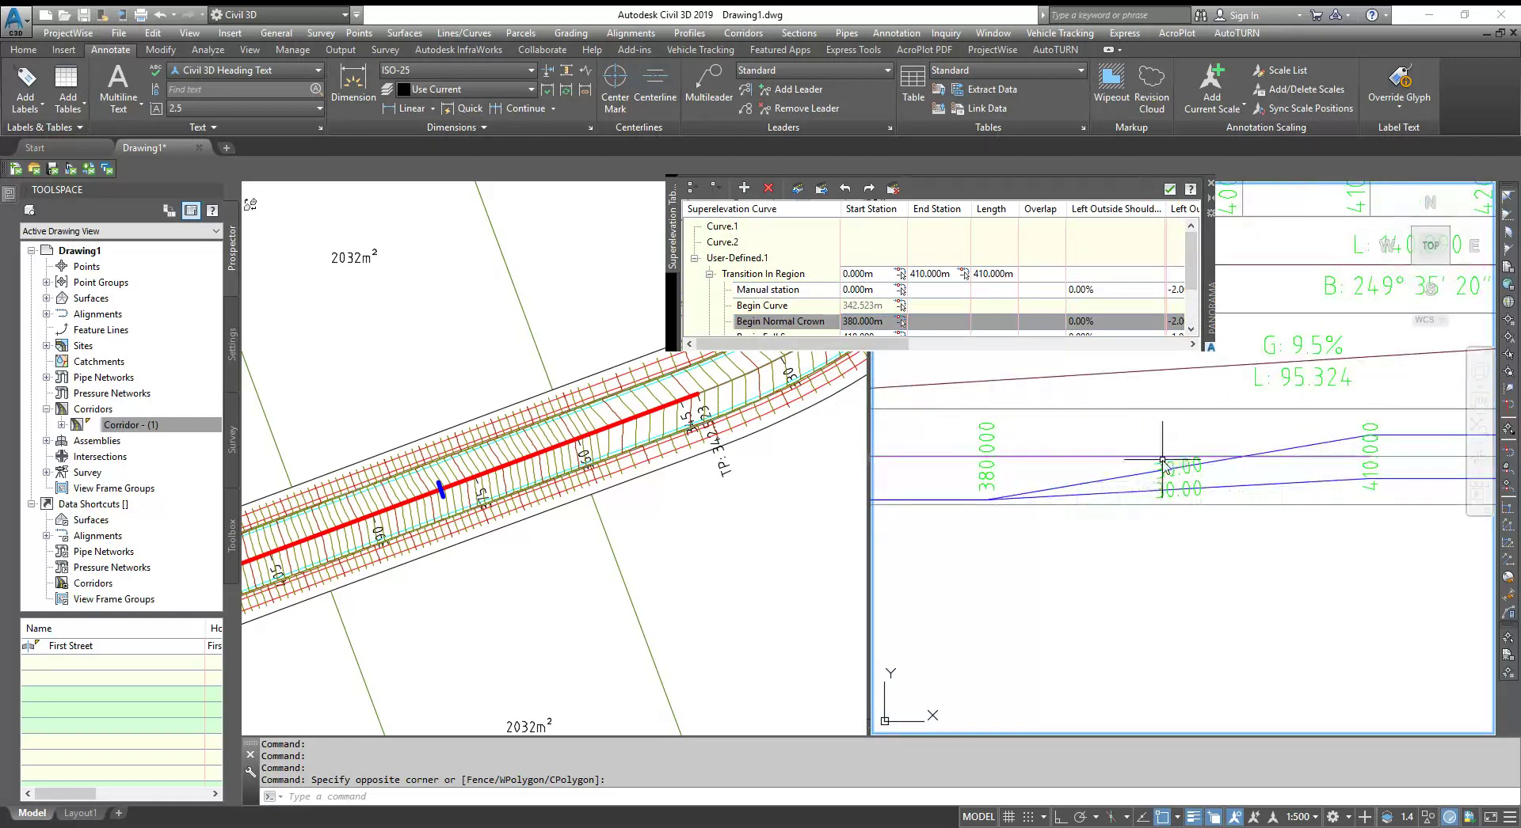
Close the superelevation table and review the labelled superelevation band and the whole First Street corridor in plan.
left_click(1210, 183)
scroll(1166, 300, "down", 5)
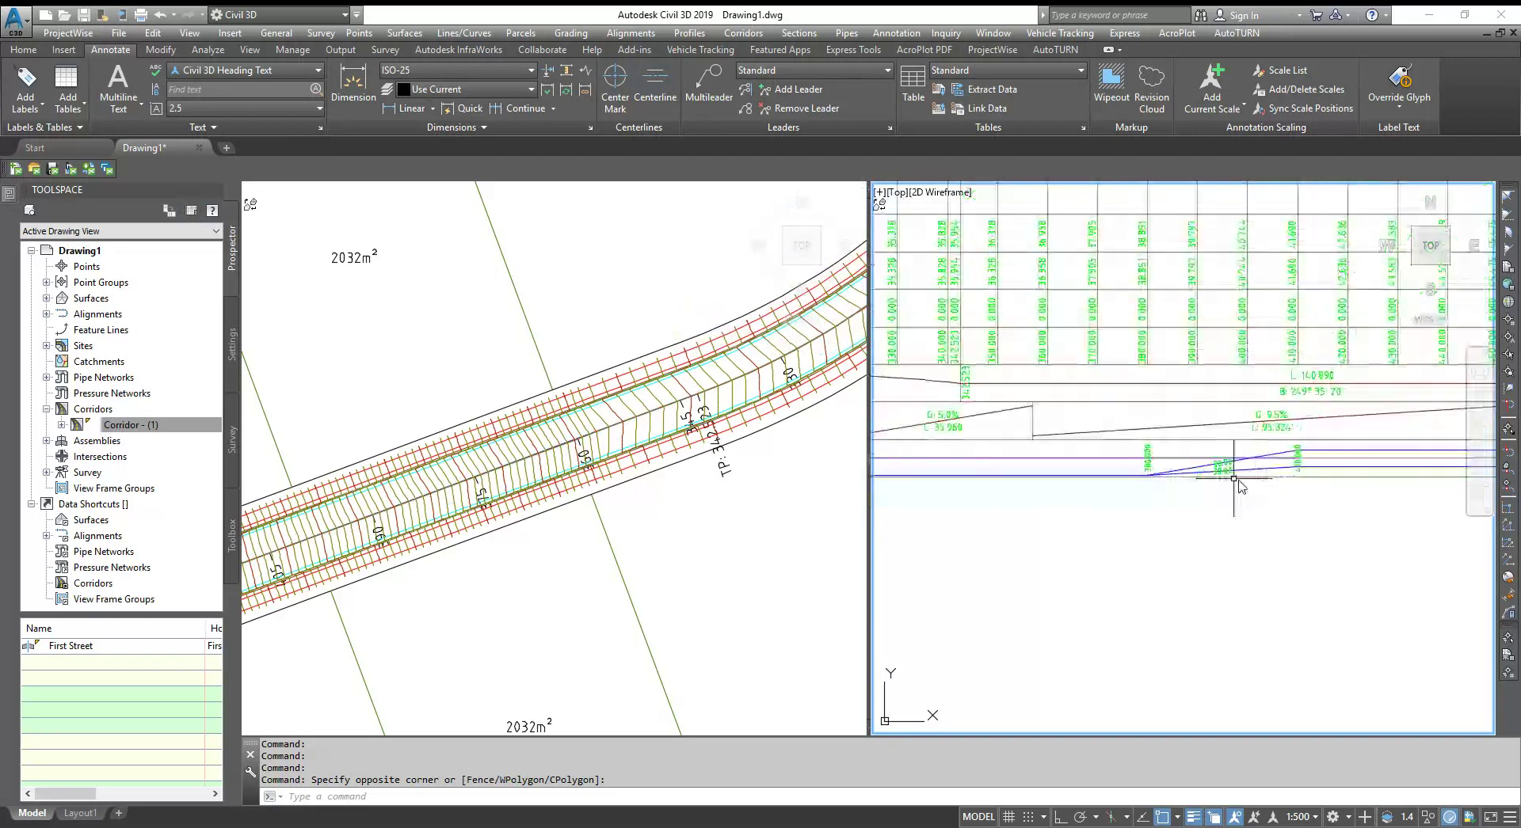
scroll(1281, 493, "down", 1)
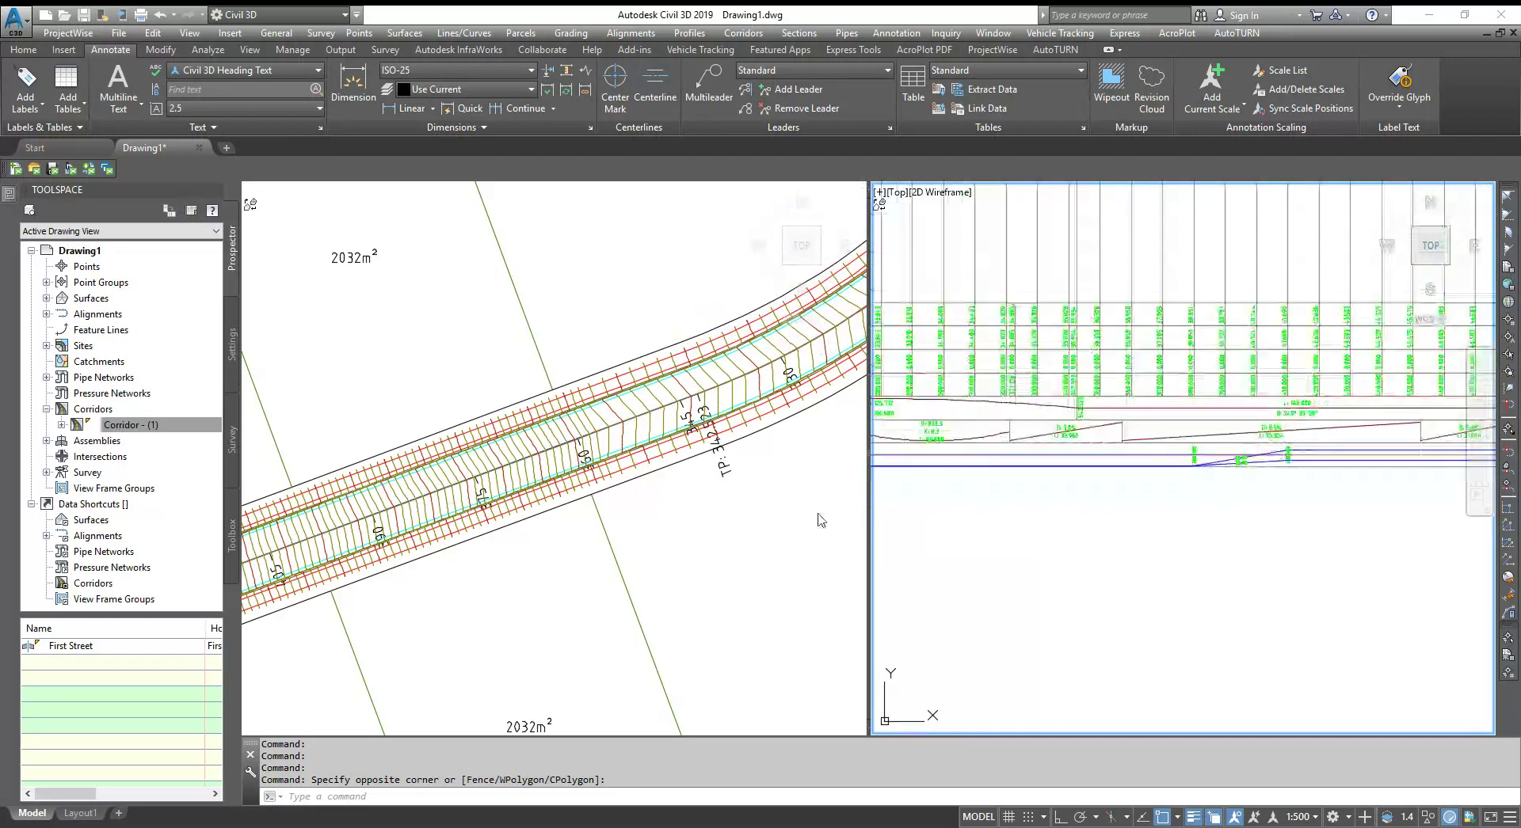
left_click(820, 519)
scroll(751, 386, "down", 2)
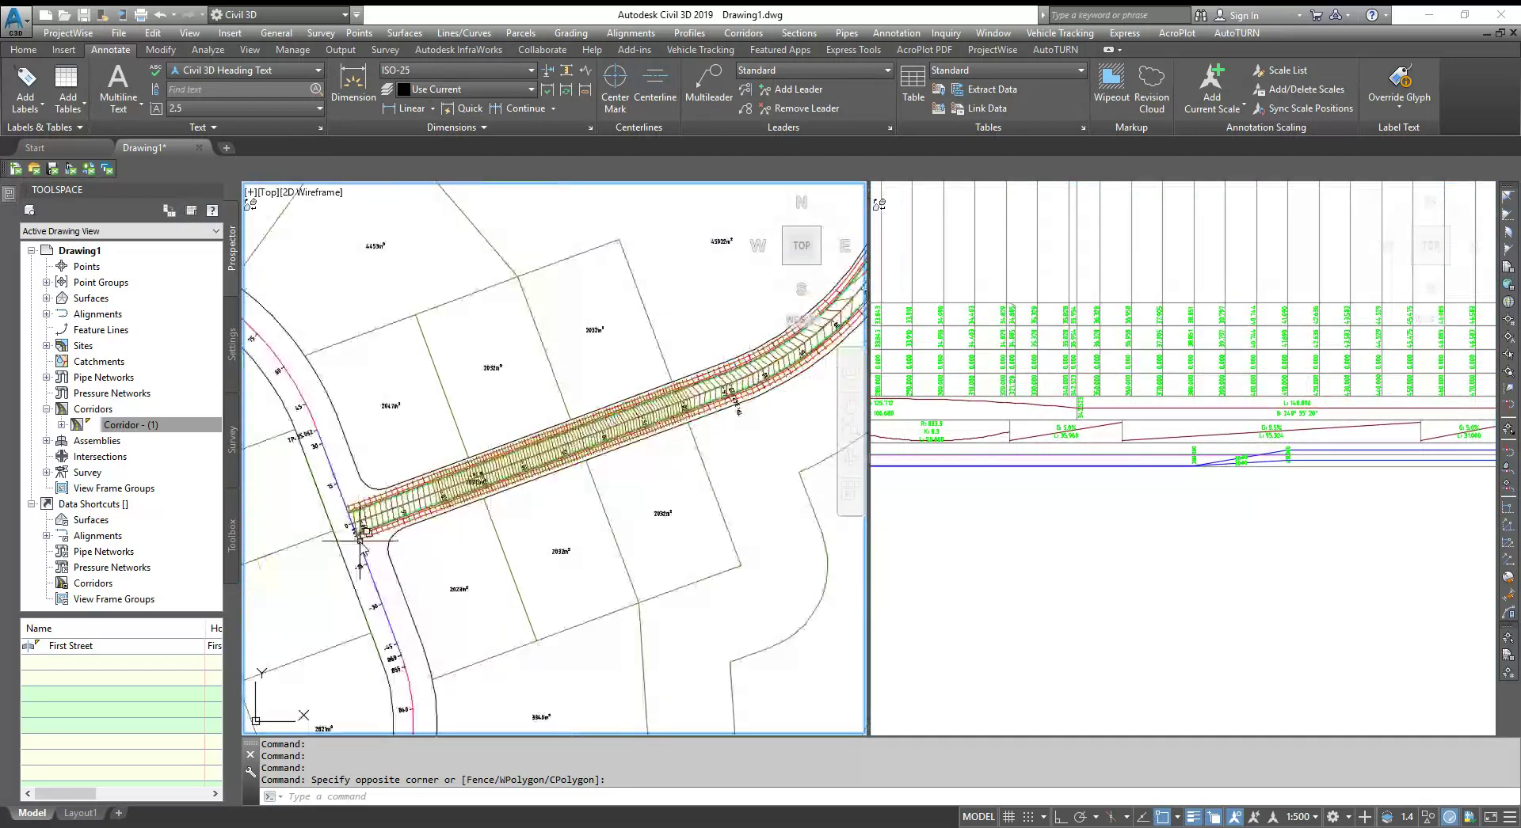
scroll(636, 412, "up", 1)
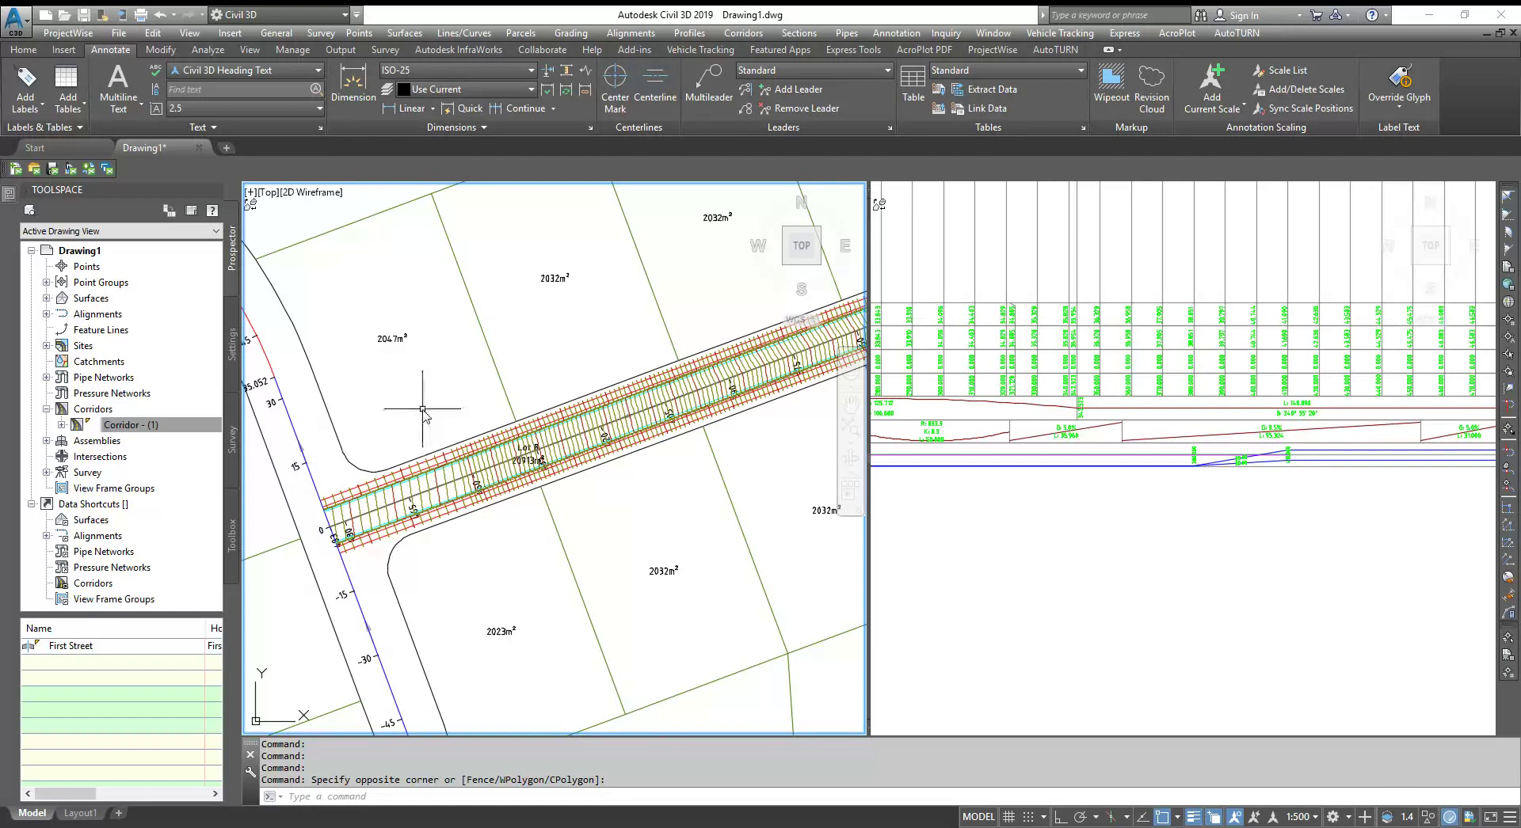
scroll(474, 495, "down", 2)
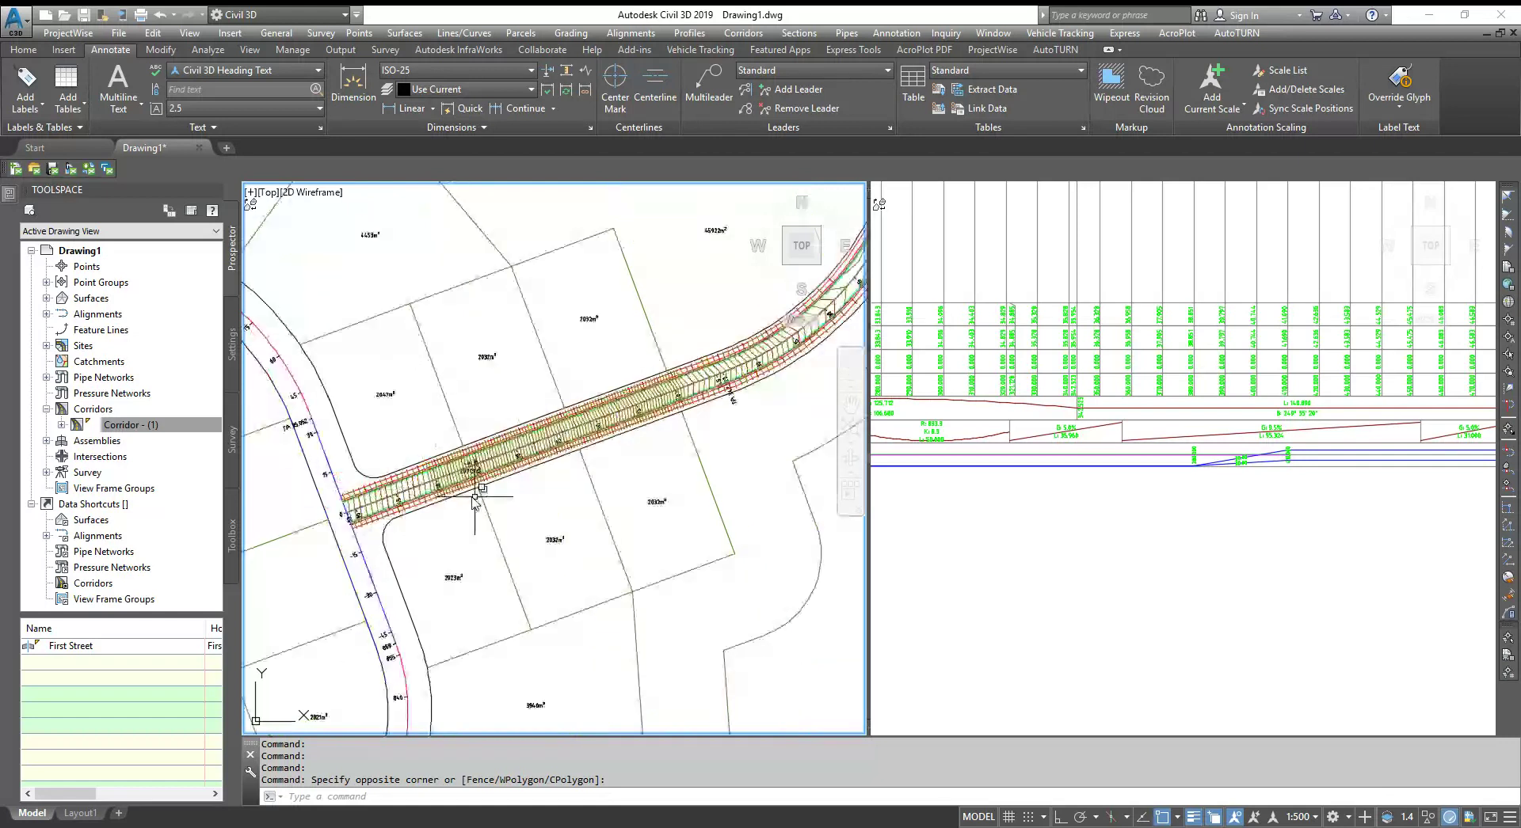